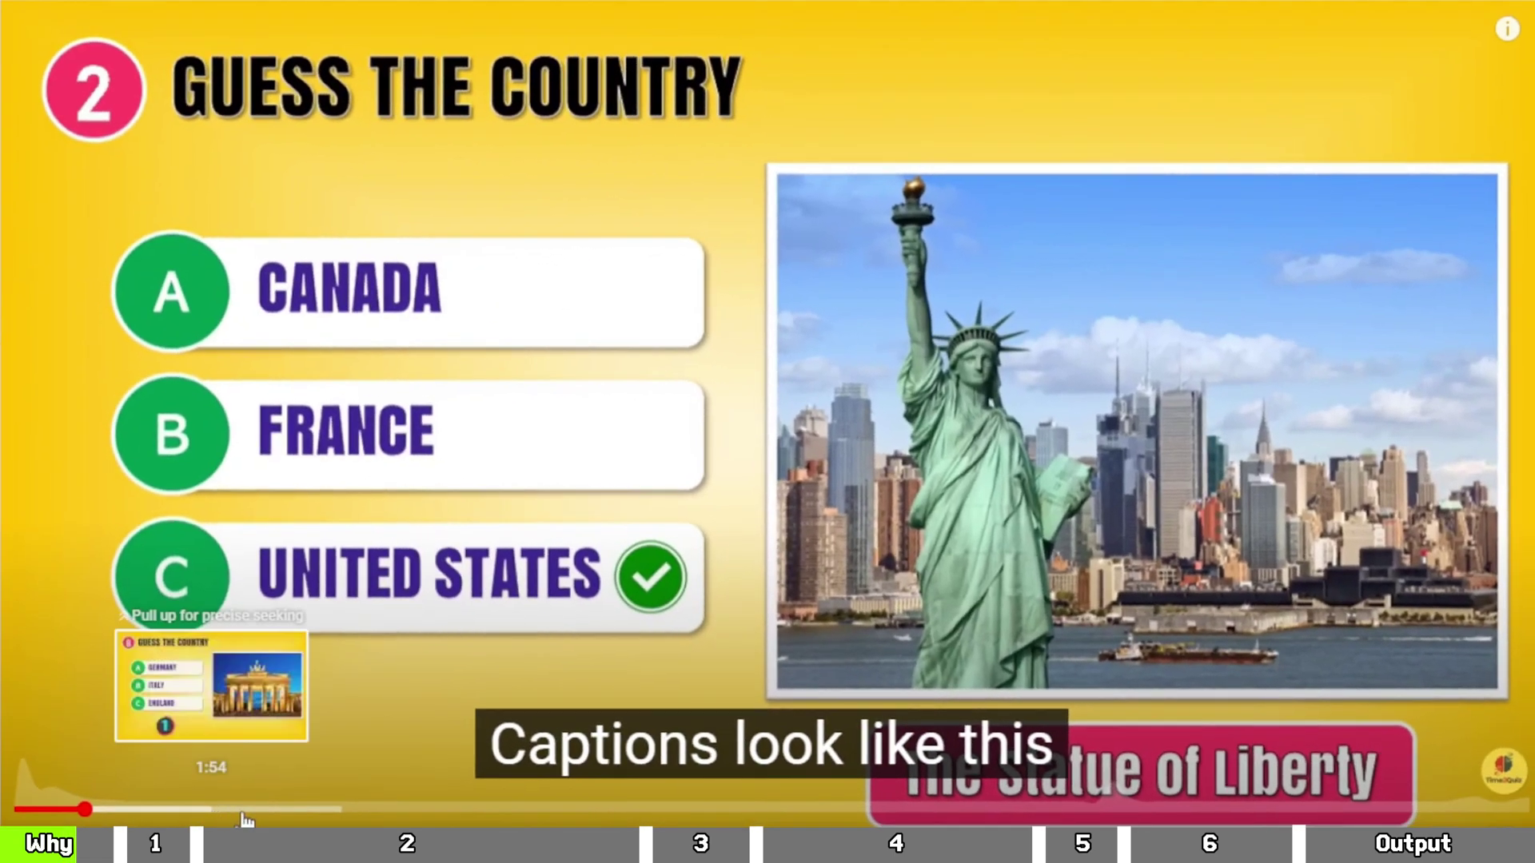
Step: Skip ahead through the example country quiz video to preview its questions
{"action": "left_click_drag", "start_coordinate": [381, 815], "coordinate": [438, 817]}
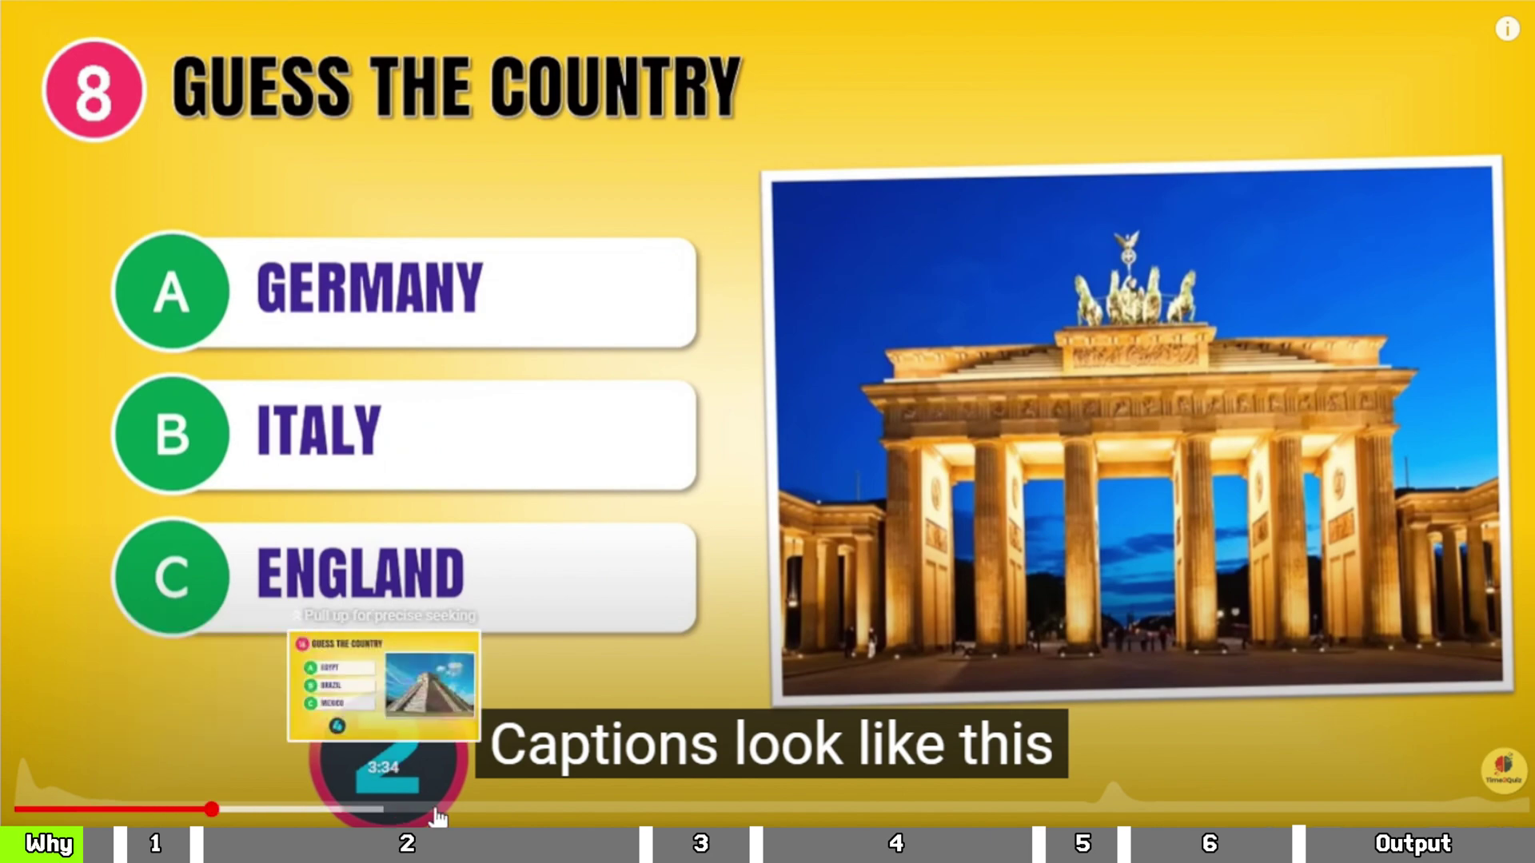
{"action": "left_click", "coordinate": [575, 813]}
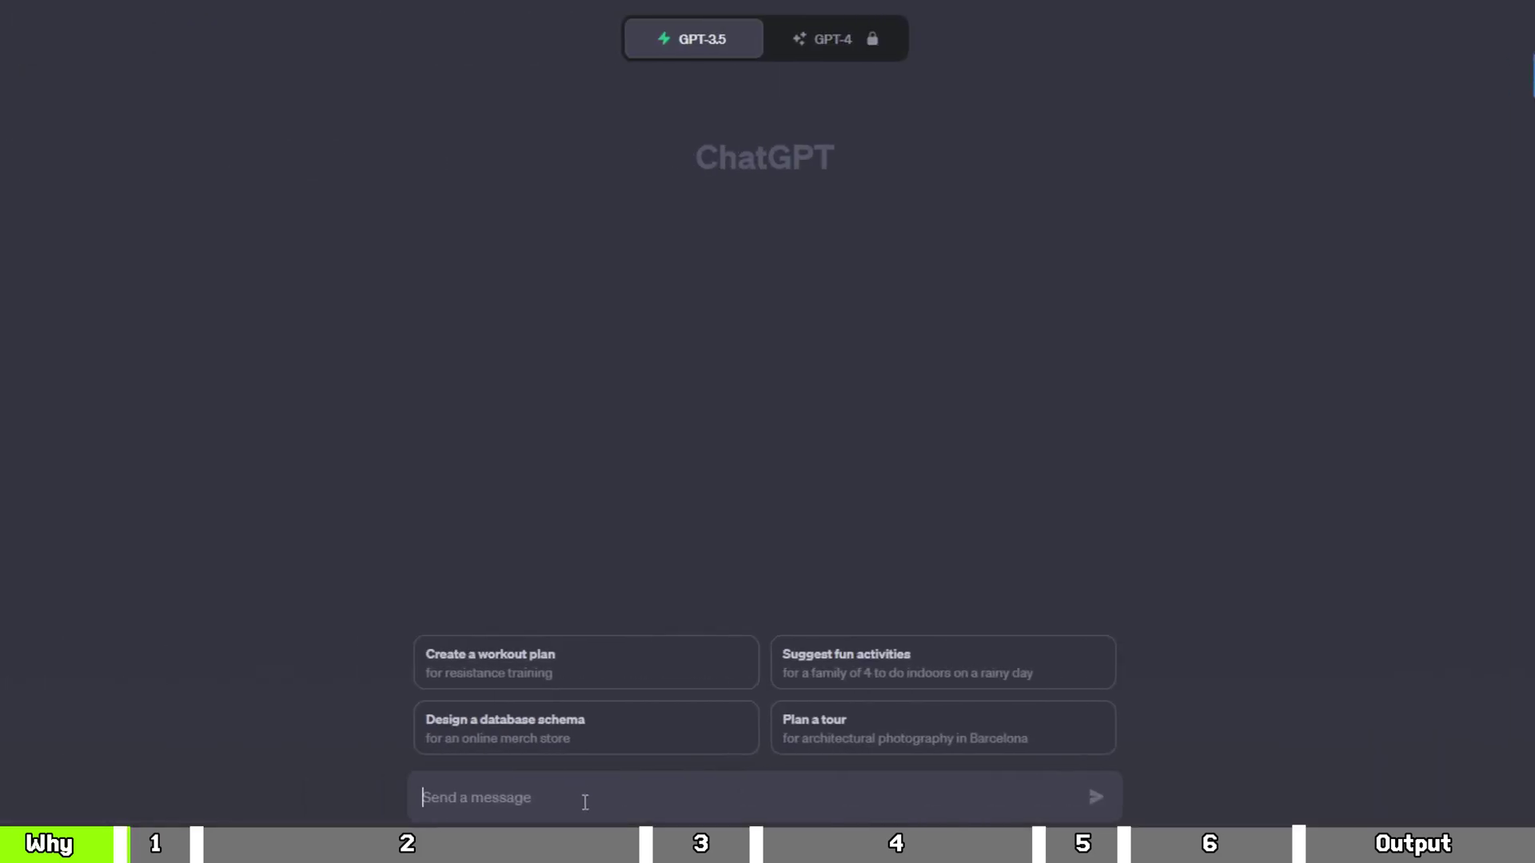
Step: Prompt ChatGPT for a table of 10 monument questions with Number, Question, Option 1, Option 2, Option 3, Answer and Monument Name columns
{"action": "type", "text": "Give me a table of 10 questions related to monuments from different countries, I want these columns to be included. 1. Number 2. Question [Note: the question should be \"Where is it?\" throughout.] 3. Option 1 4. Option 2 5. Option 3 6. Answer [country name where the monument is located] 7. Monument Name"}
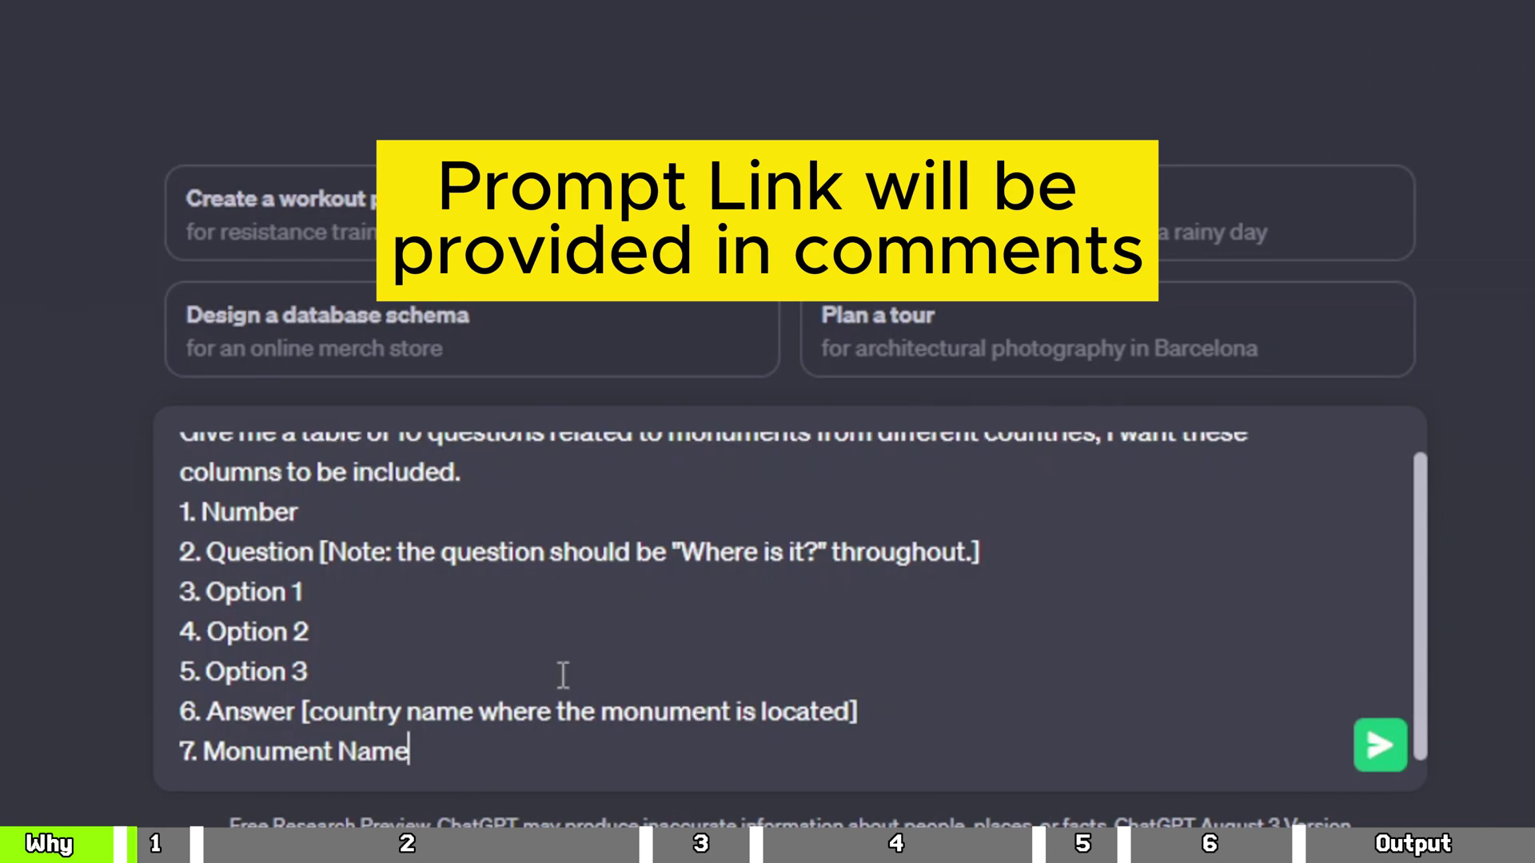
{"action": "scroll", "coordinate": [635, 757], "scroll_direction": "up", "scroll_amount": 1}
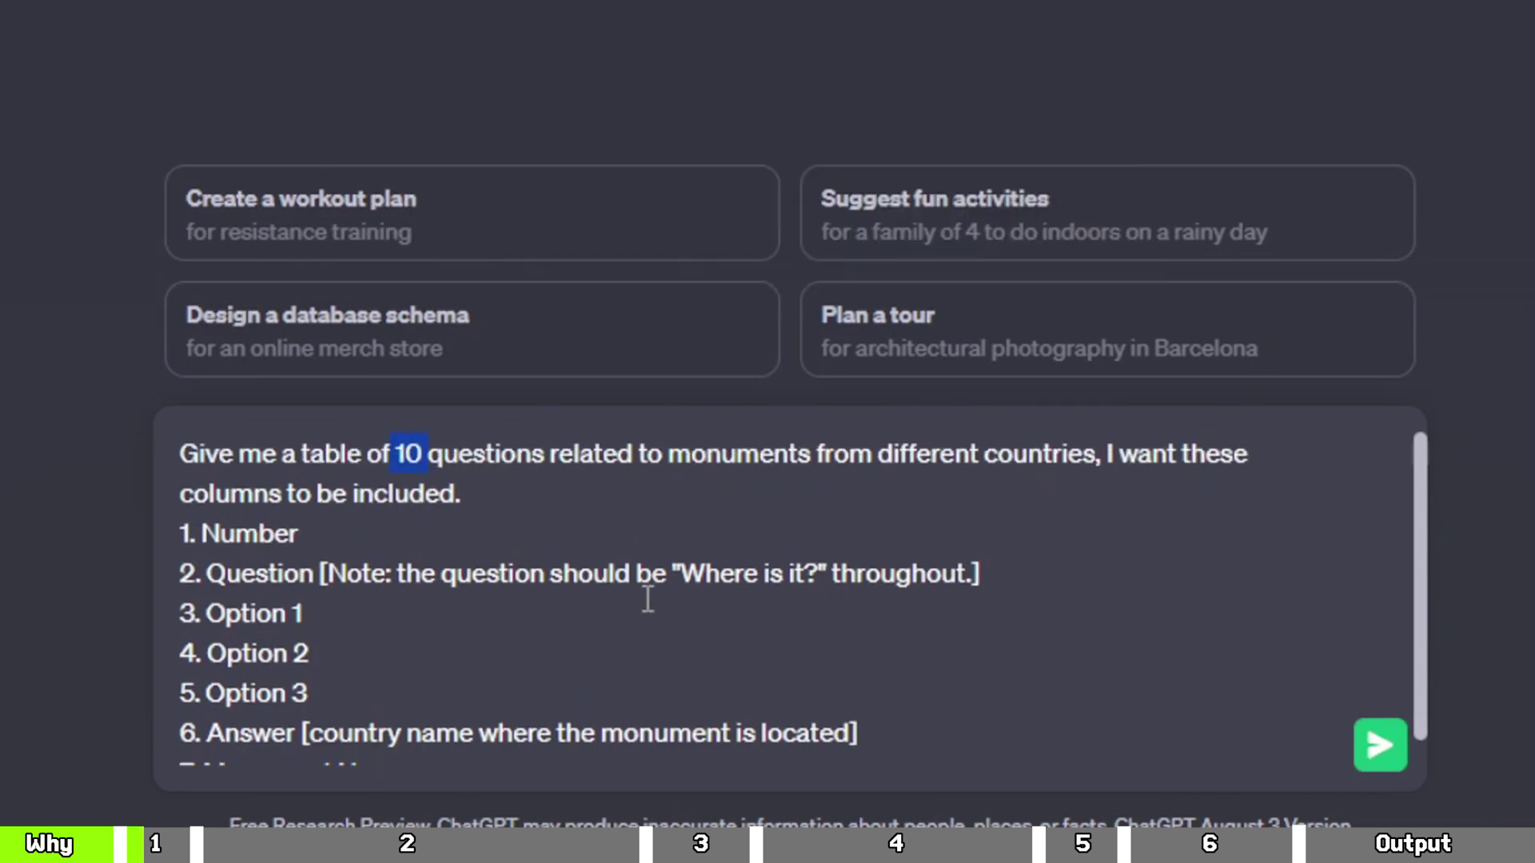
{"action": "key", "text": "Return"}
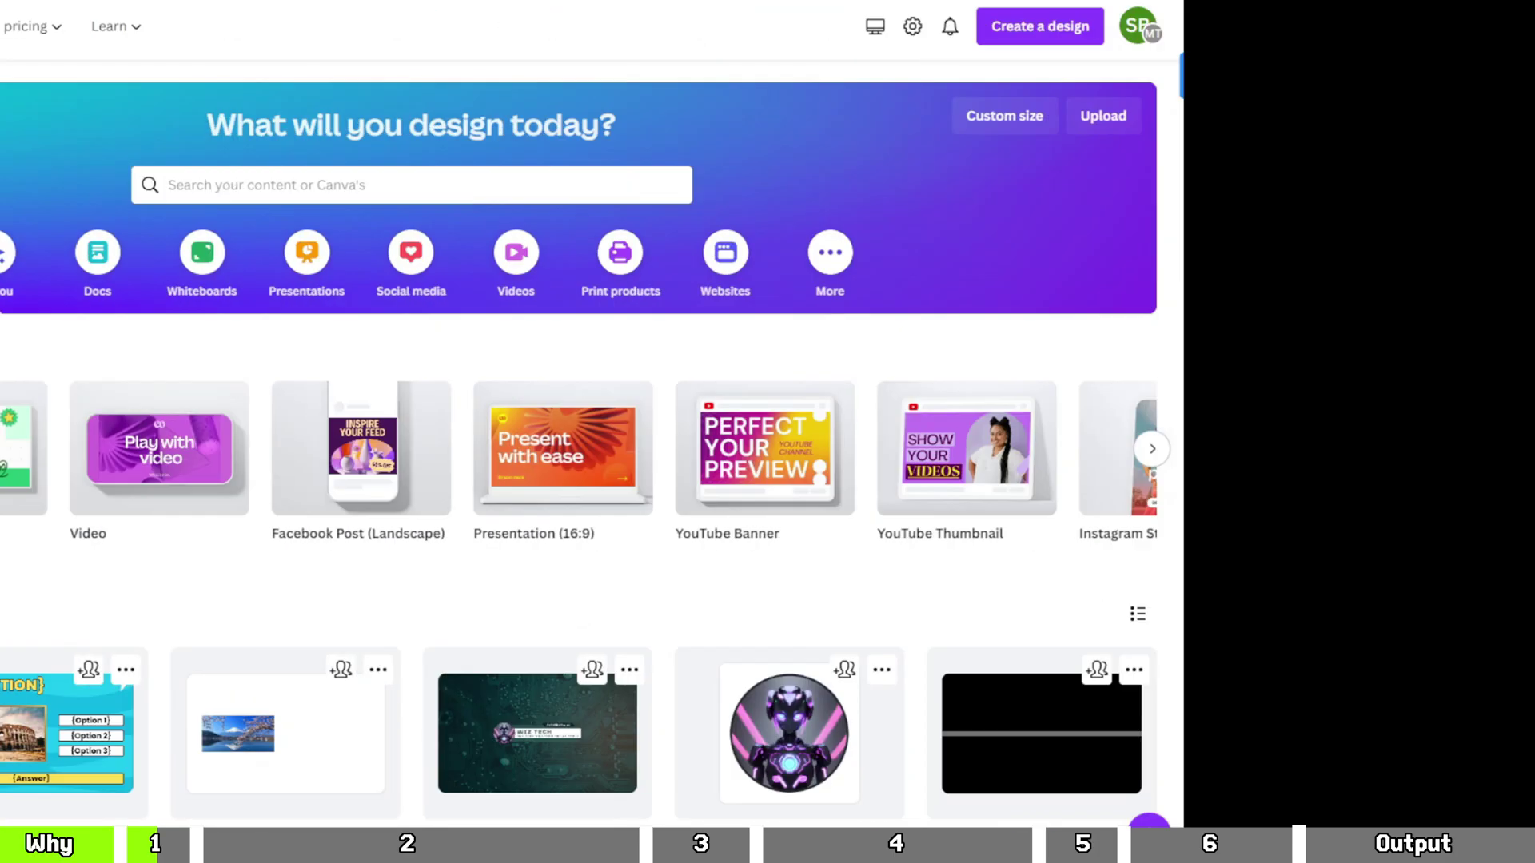
Step: Switch to Canva and create a new blank video design
{"action": "scroll", "coordinate": [759, 448], "scroll_direction": "down", "scroll_amount": 2}
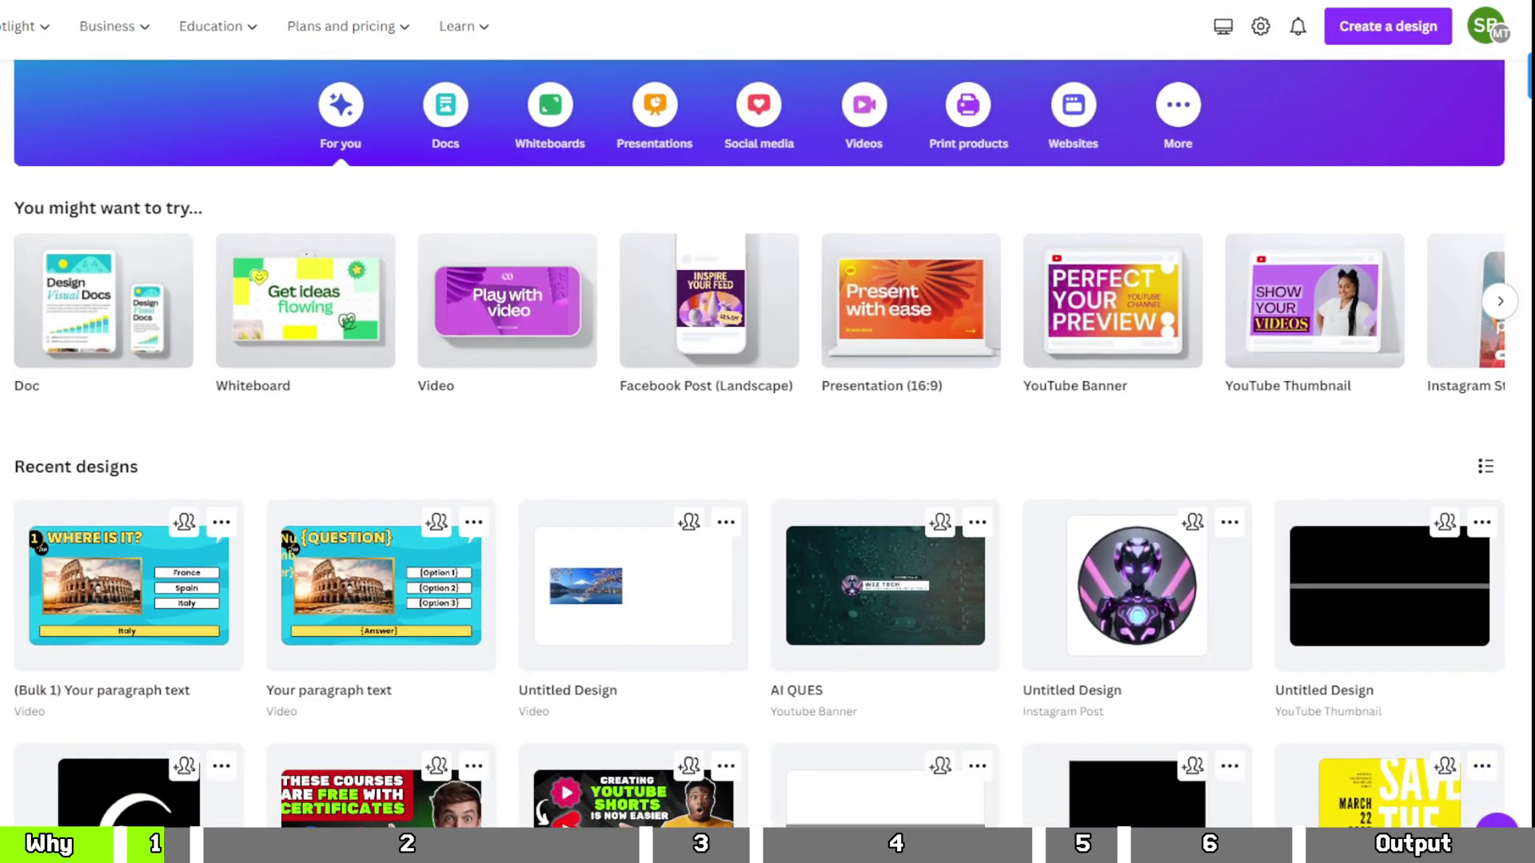
{"action": "scroll", "coordinate": [760, 448], "scroll_direction": "up", "scroll_amount": 2}
{"action": "scroll", "coordinate": [766, 455], "scroll_direction": "up", "scroll_amount": 1}
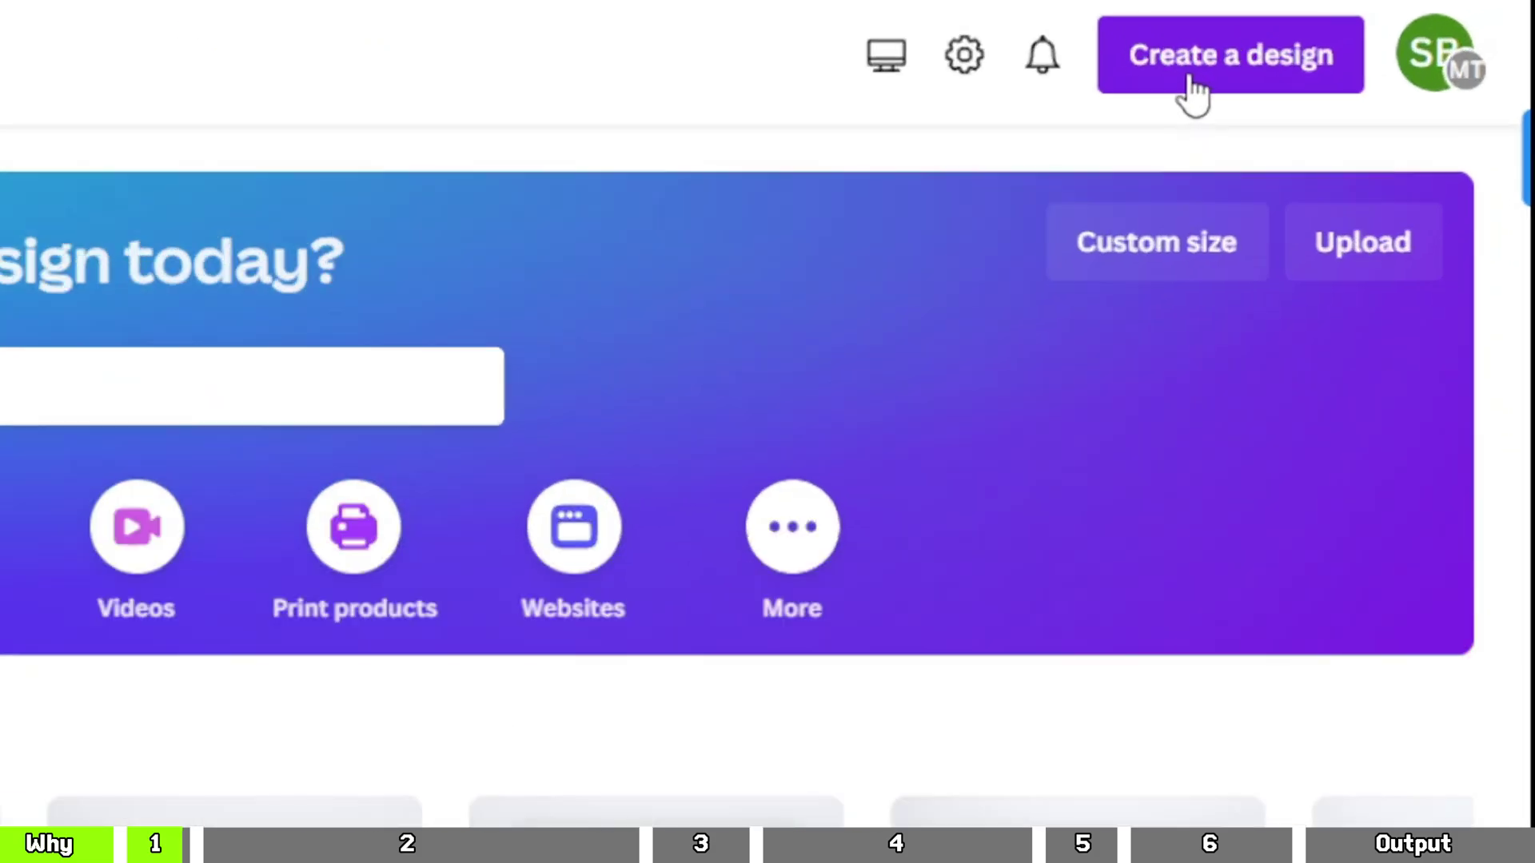
{"action": "left_click", "coordinate": [1195, 92]}
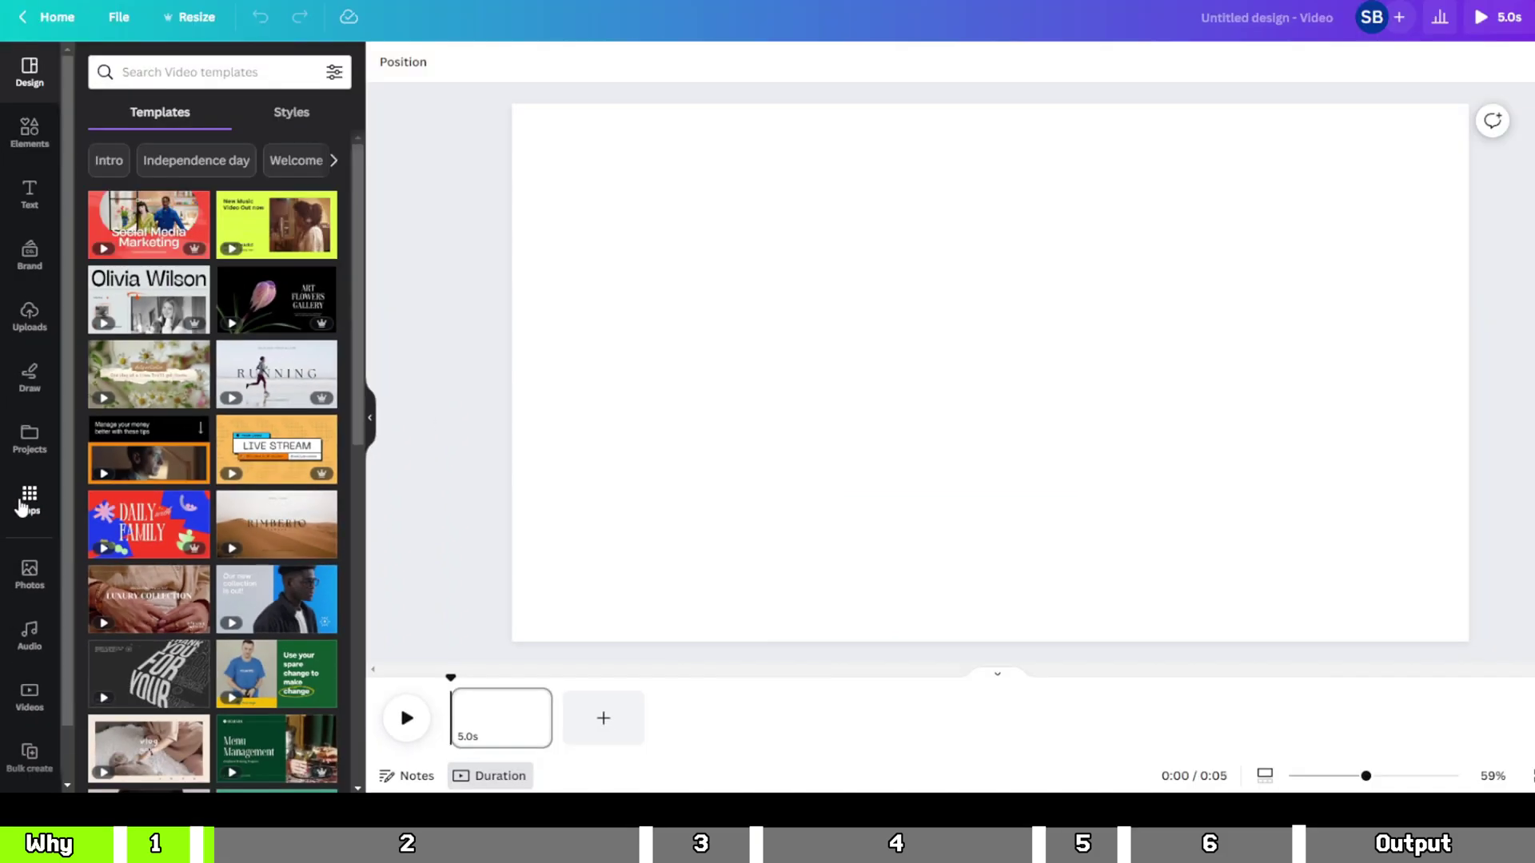
Step: Find a video clip with the search "blue background" and add the 10-second light-blue wave clip as the page background
{"action": "left_click", "coordinate": [24, 460]}
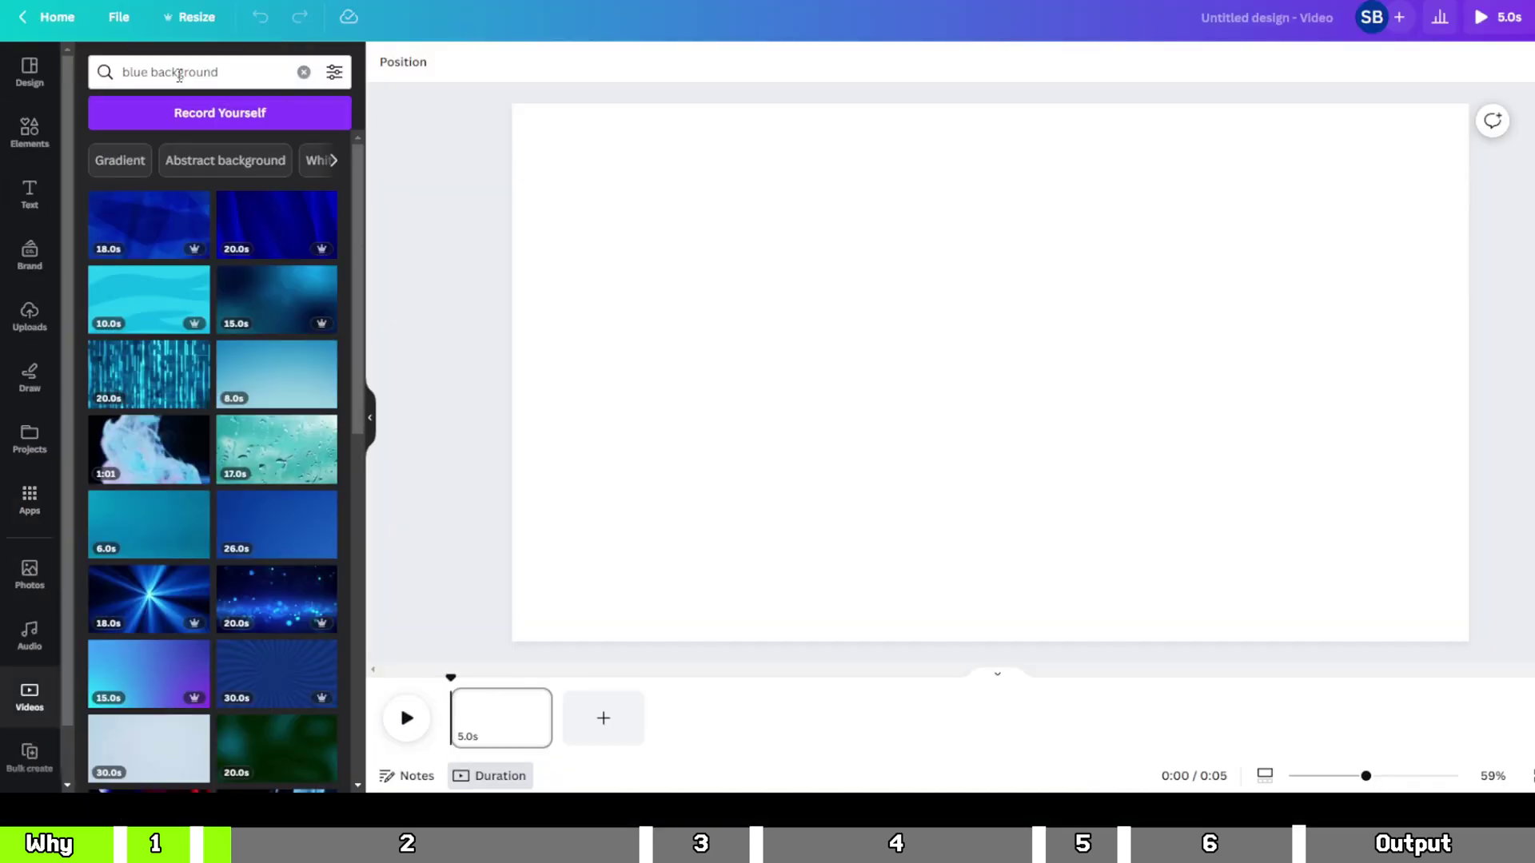
{"action": "left_click", "coordinate": [179, 74]}
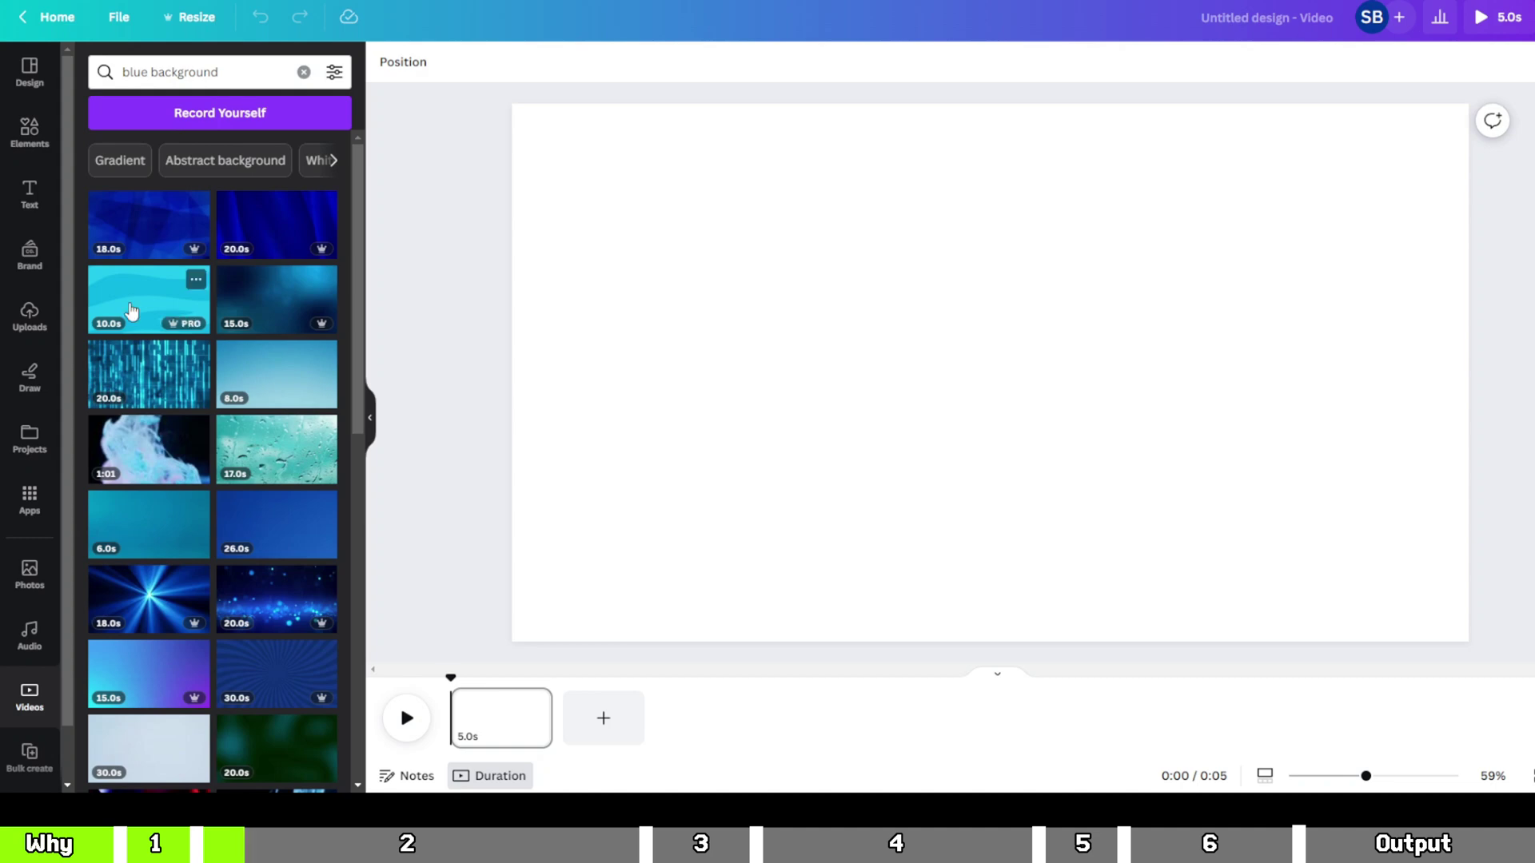
{"action": "left_click", "coordinate": [132, 310]}
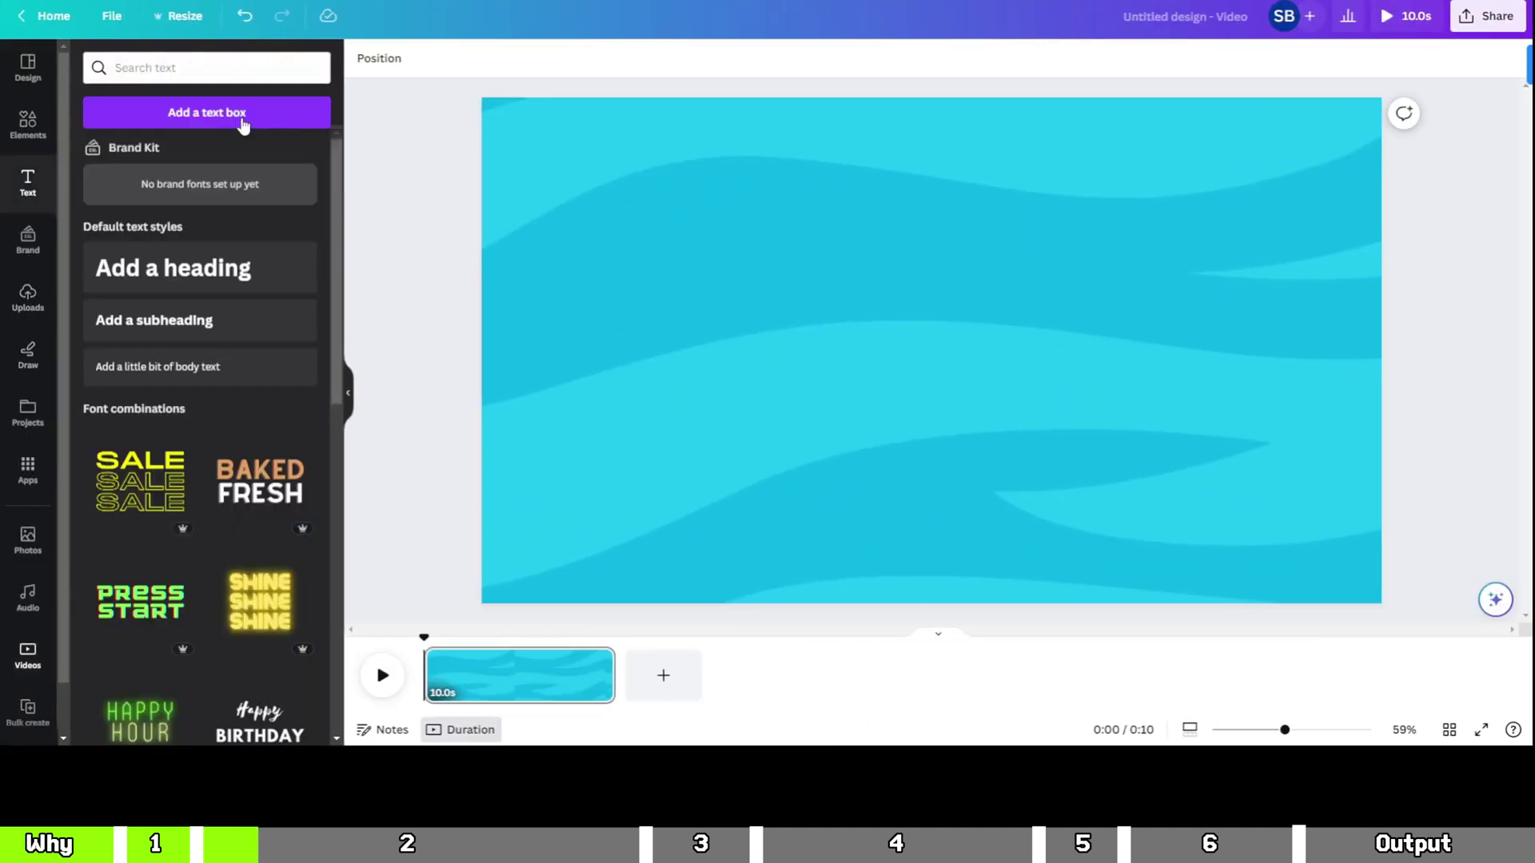
Step: Add a text box with "Where is it?" copied from the ChatGPT table and move it to the upper-left area of the page
{"action": "left_click", "coordinate": [244, 125]}
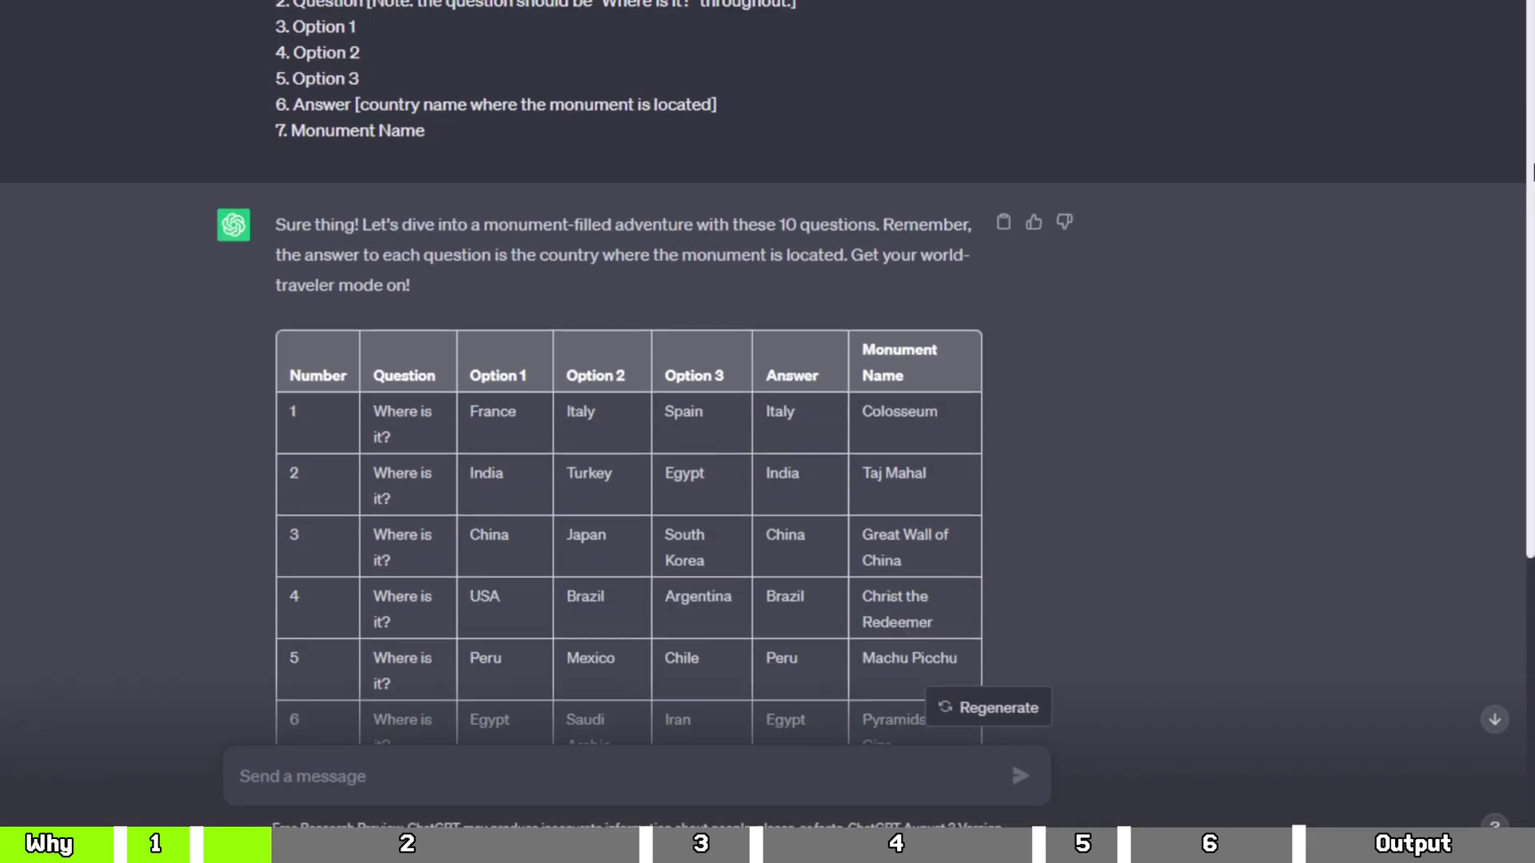
{"action": "left_click_drag", "start_coordinate": [411, 429], "coordinate": [364, 414]}
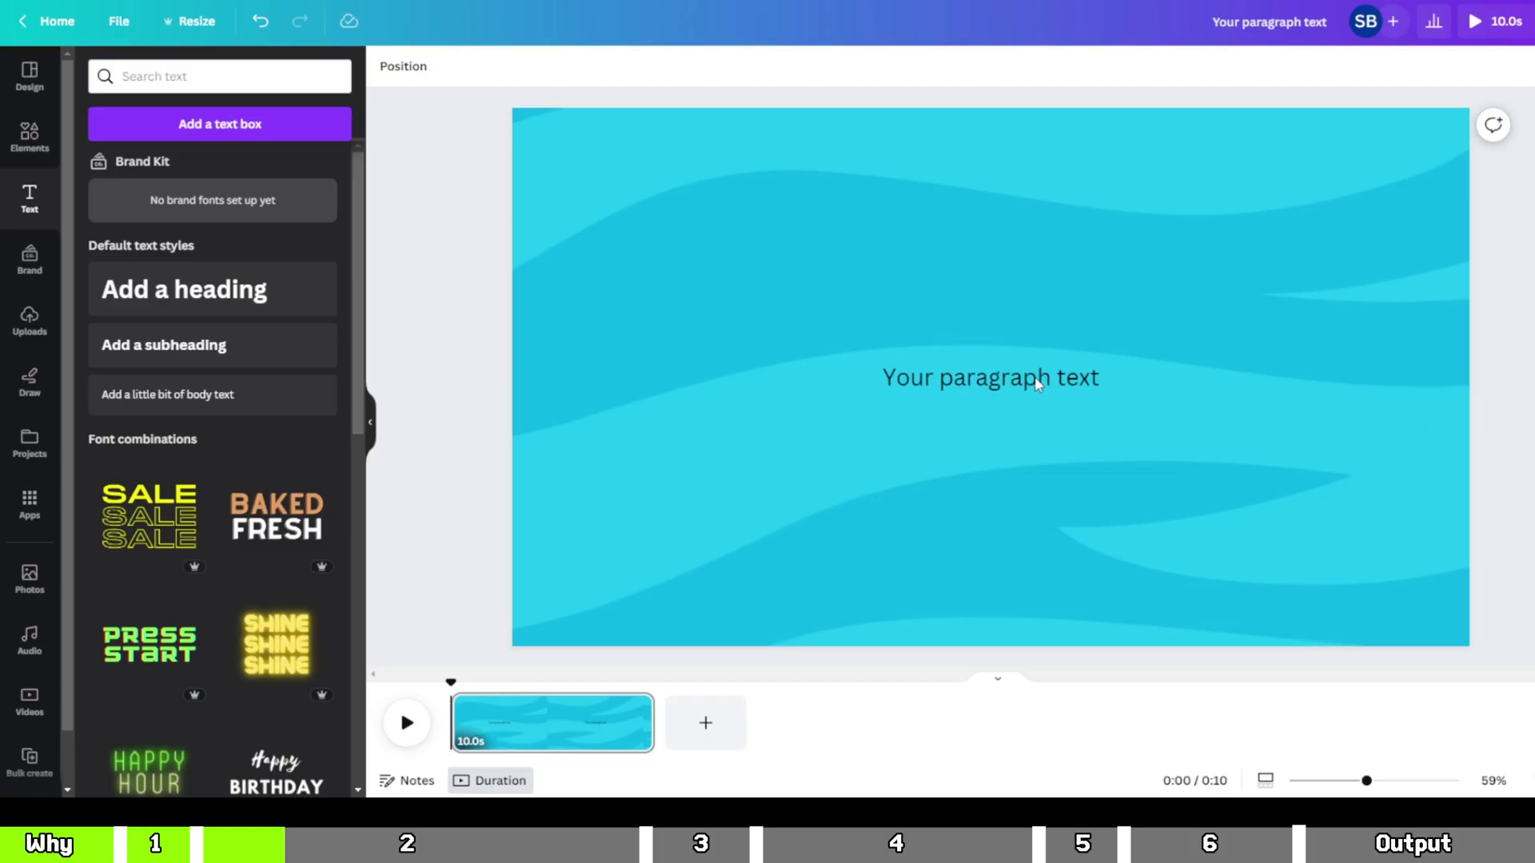
{"action": "left_click", "coordinate": [1036, 383]}
{"action": "left_click", "coordinate": [1037, 382]}
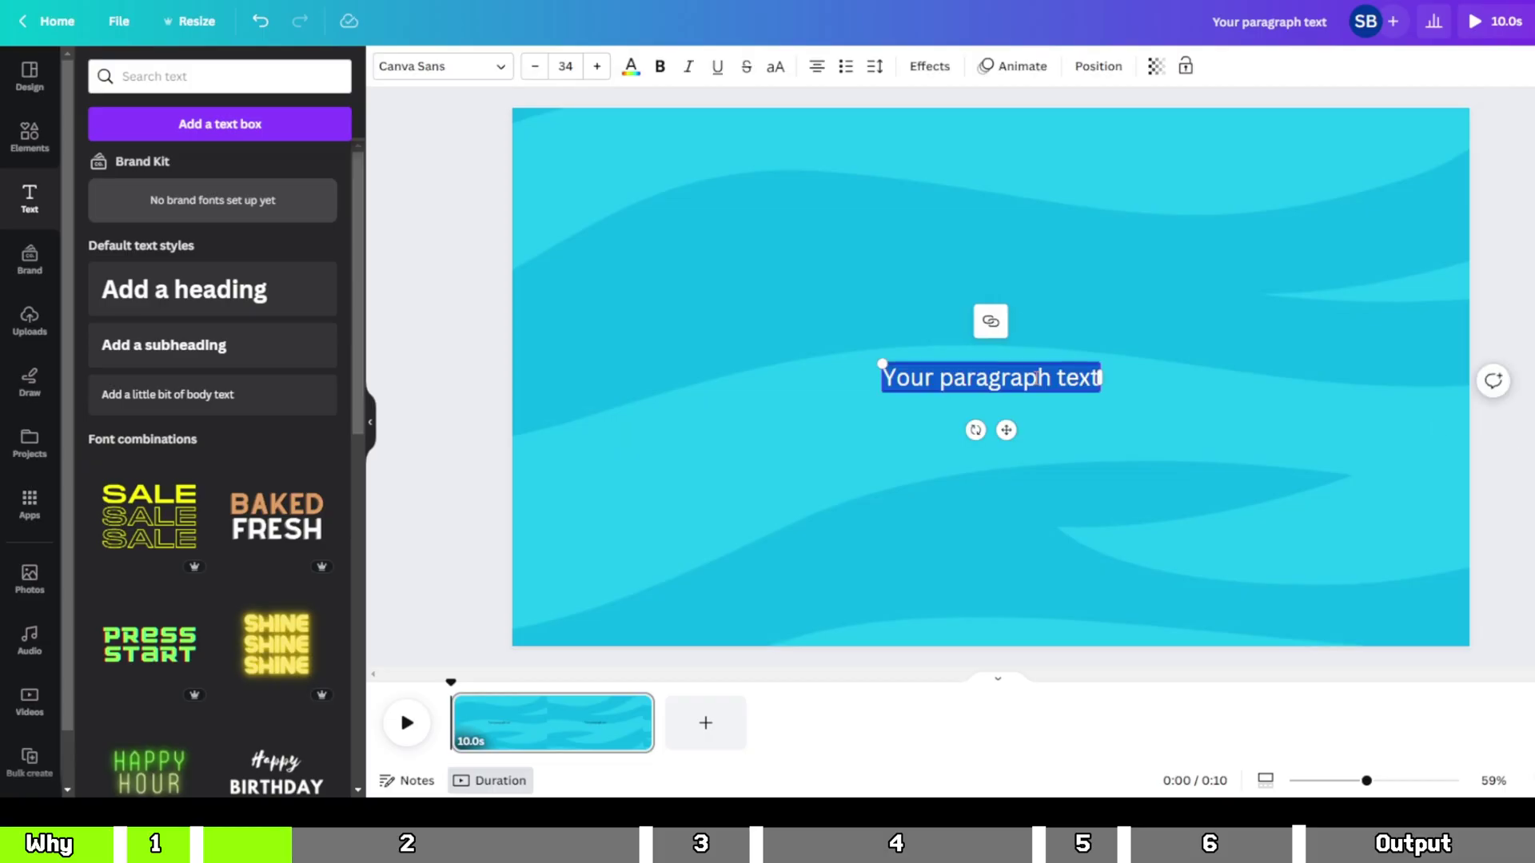
{"action": "type", "text": "Where is it?"}
{"action": "left_click", "coordinate": [1049, 387]}
{"action": "double_click", "coordinate": [1046, 381]}
{"action": "left_click_drag", "start_coordinate": [1006, 428], "coordinate": [696, 227]}
Step: Format the question text in Poppins ExtraBold and give it a white outline effect
{"action": "key", "text": "ctrl+a"}
{"action": "left_click", "coordinate": [441, 66]}
{"action": "type", "text": "poppins"}
{"action": "left_click", "coordinate": [93, 214]}
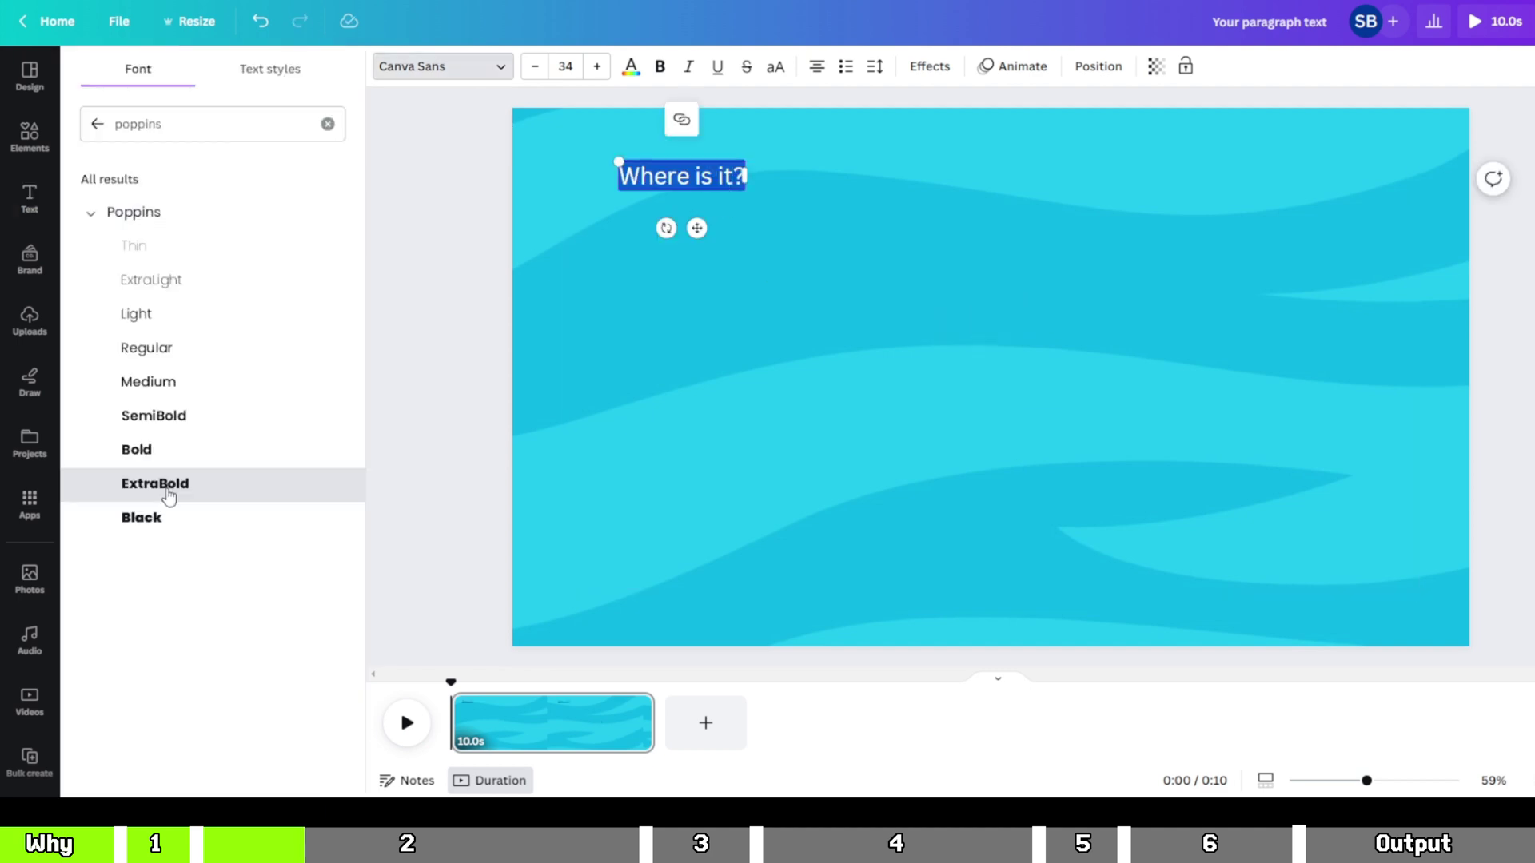
{"action": "left_click", "coordinate": [161, 485]}
{"action": "left_click", "coordinate": [930, 67]}
{"action": "left_click", "coordinate": [290, 277]}
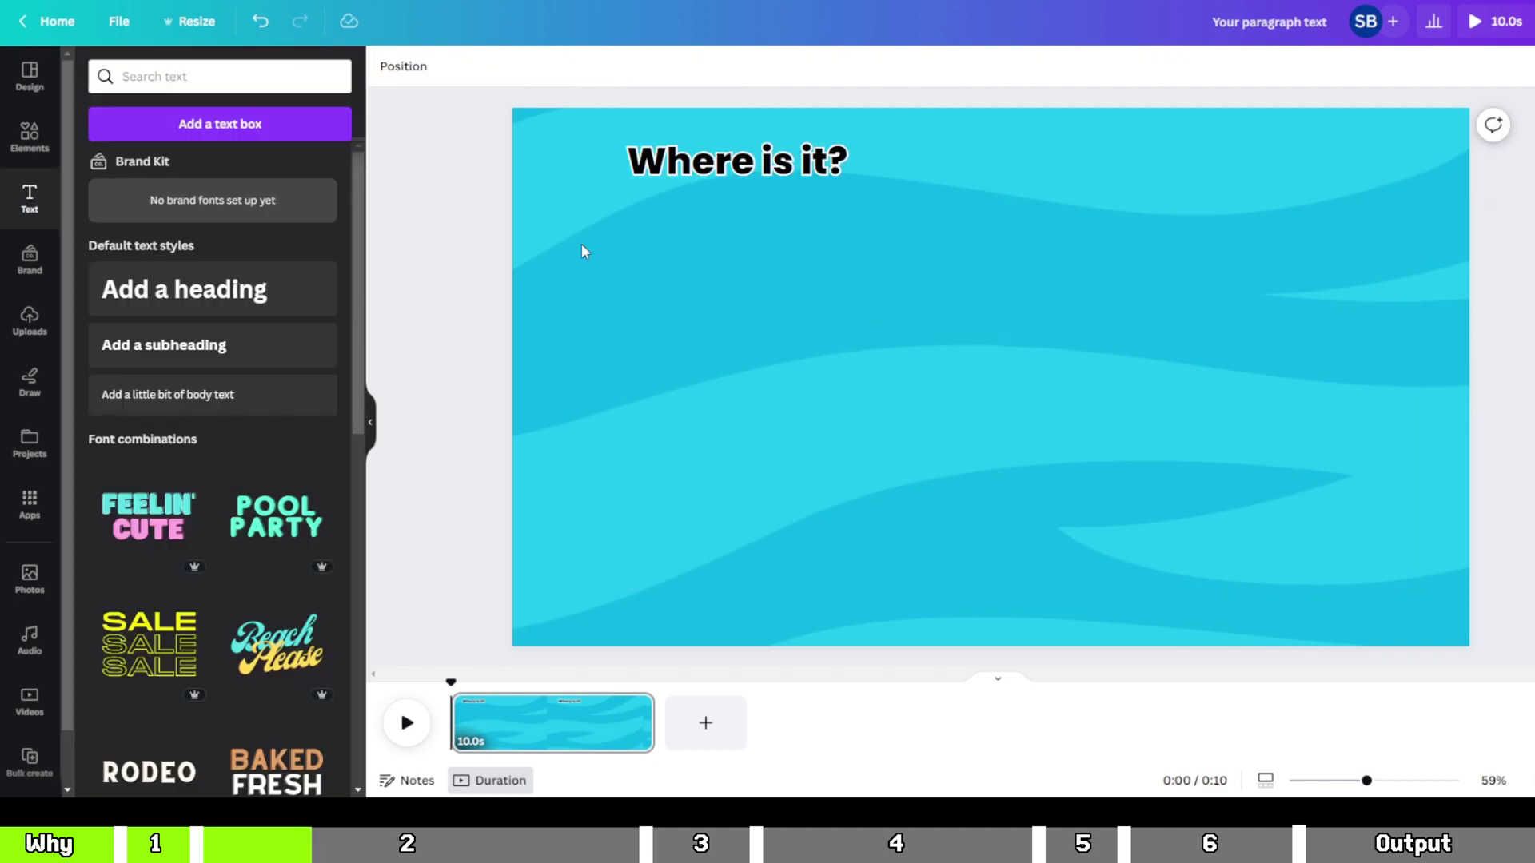
Step: Add a circle shape to the page and fill it with black (#000000)
{"action": "left_click", "coordinate": [30, 137]}
{"action": "type", "text": "circle"}
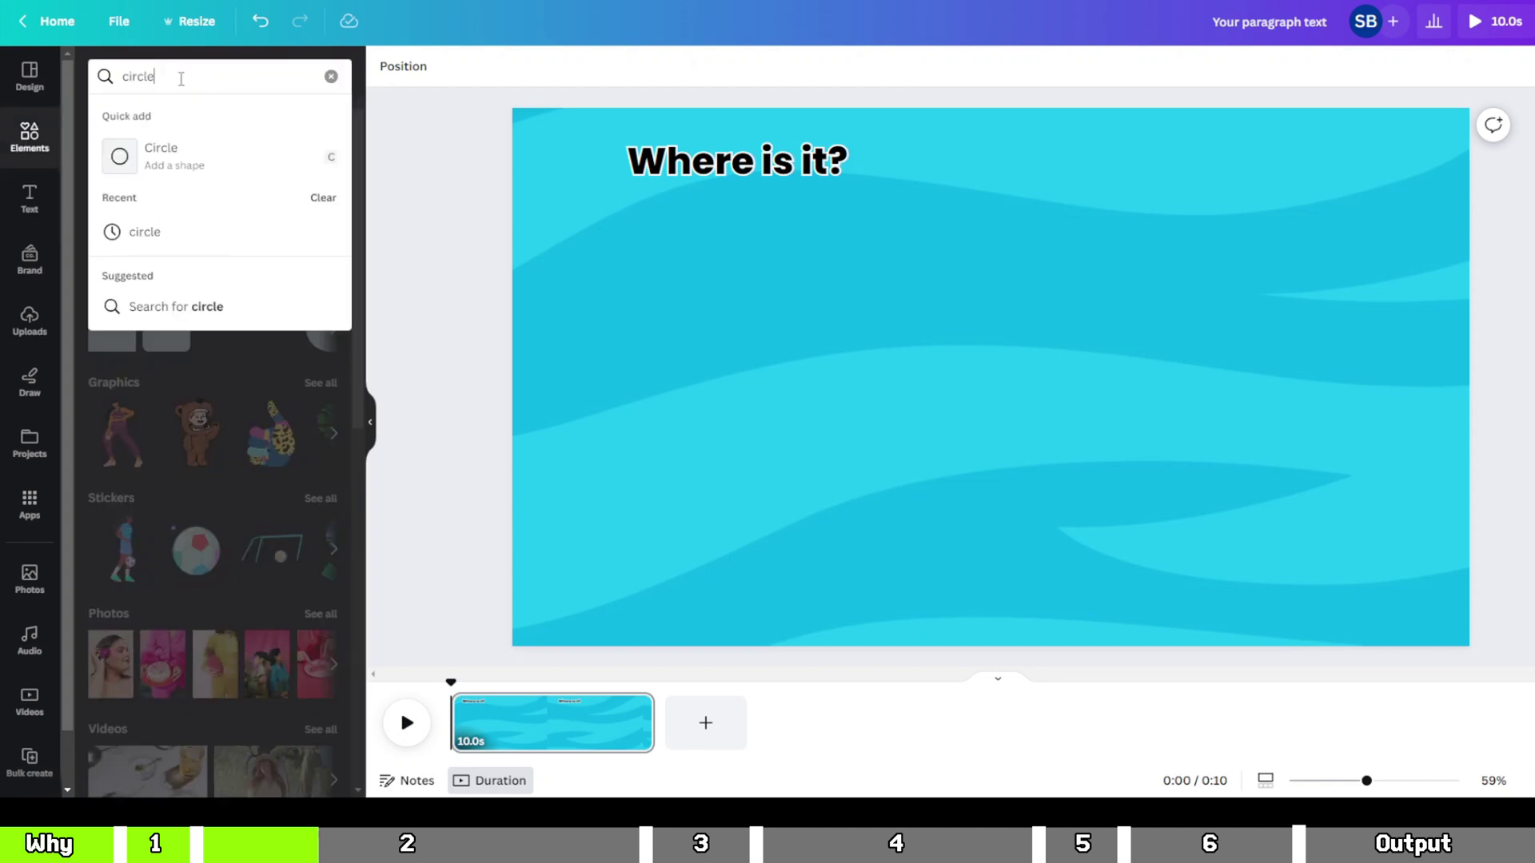
{"action": "key", "text": "Return"}
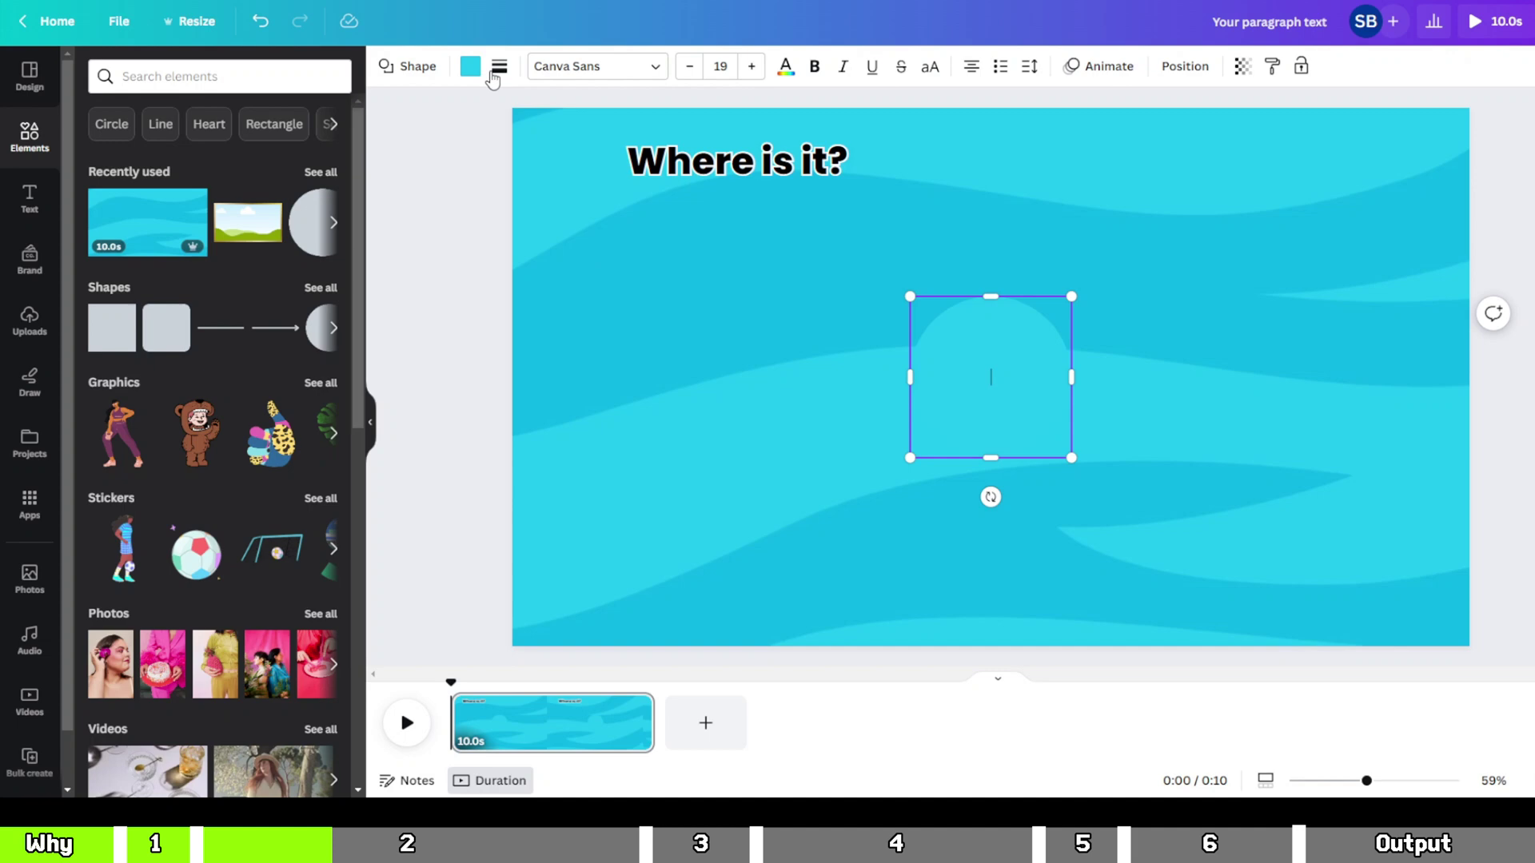
{"action": "left_click", "coordinate": [471, 66]}
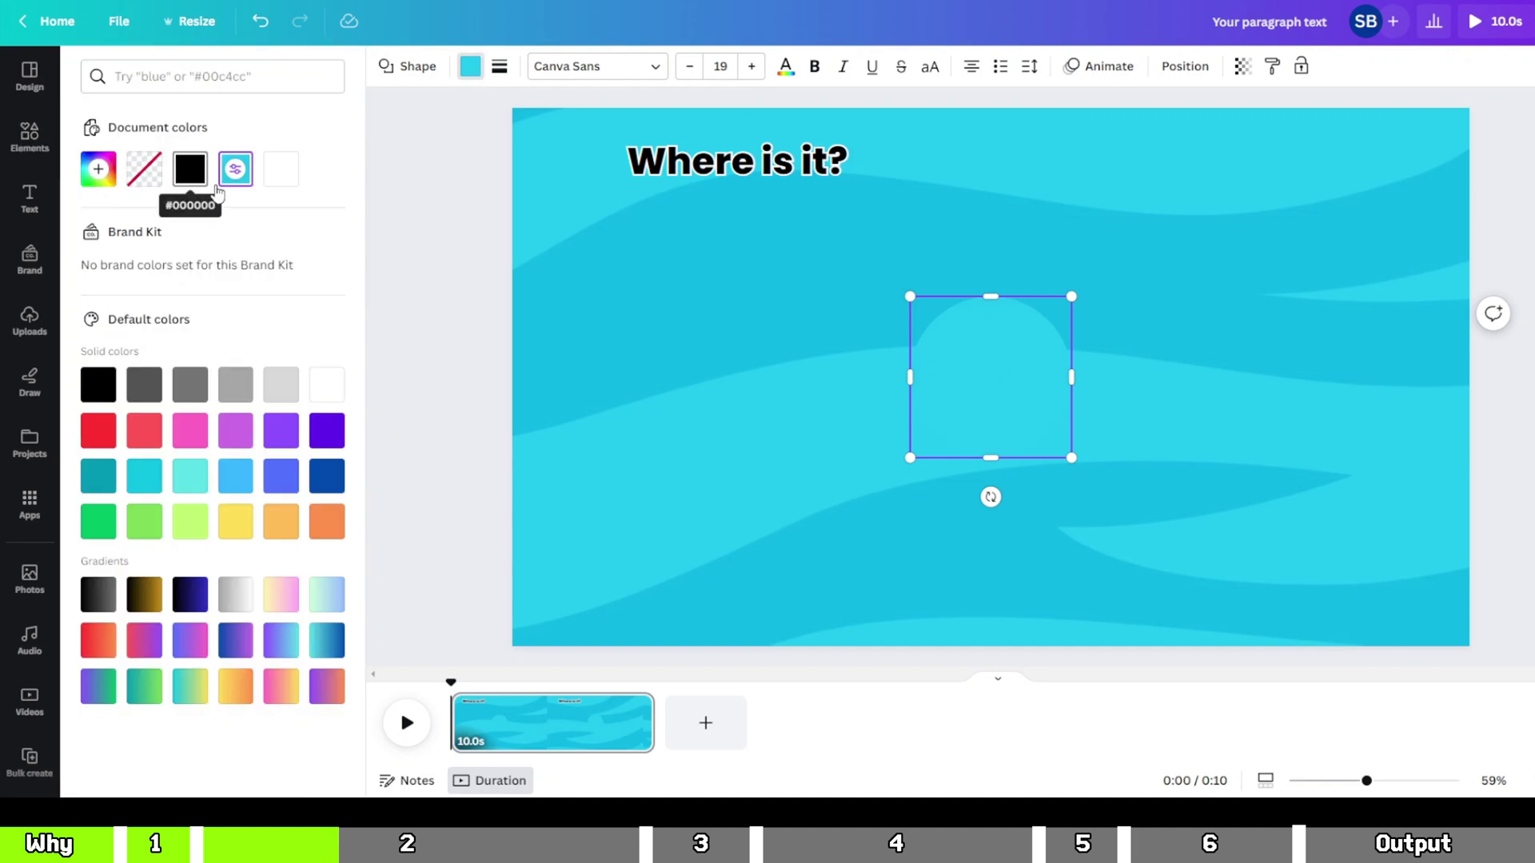
{"action": "left_click", "coordinate": [198, 174]}
Step: Duplicate the black circle, shrink both circles to slightly different sizes, and overlap them in the page's upper-left corner beside the question text
{"action": "key", "text": "ctrl+d"}
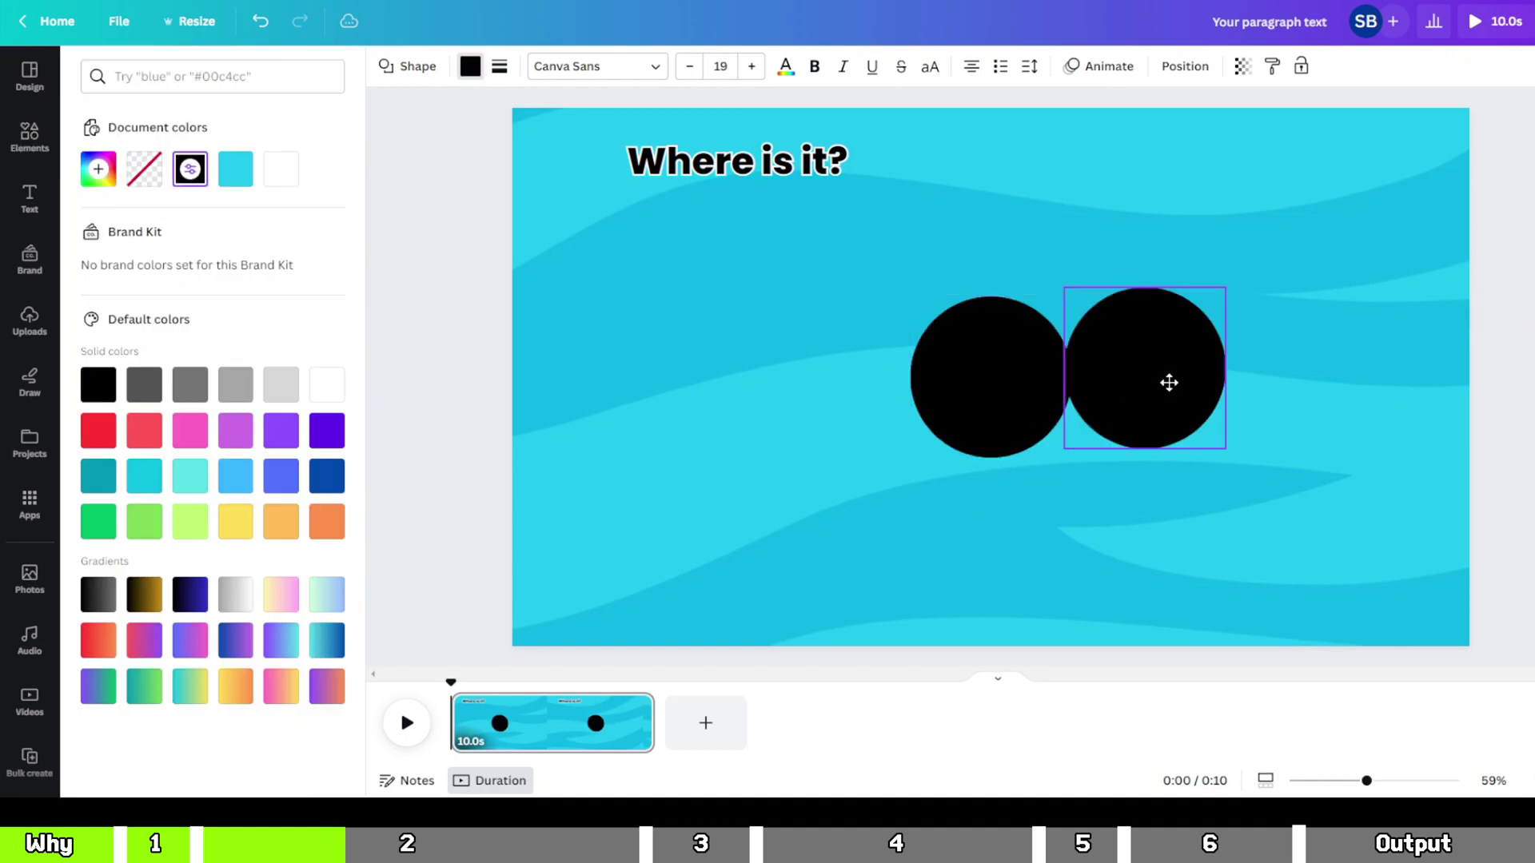
{"action": "left_click", "coordinate": [1027, 413]}
{"action": "left_click_drag", "start_coordinate": [1028, 413], "coordinate": [631, 211]}
{"action": "left_click_drag", "start_coordinate": [1159, 366], "coordinate": [631, 218]}
{"action": "left_click_drag", "start_coordinate": [700, 307], "coordinate": [582, 202]}
Step: Give the larger circle a solid white border with weight 4
{"action": "left_click", "coordinate": [541, 156]}
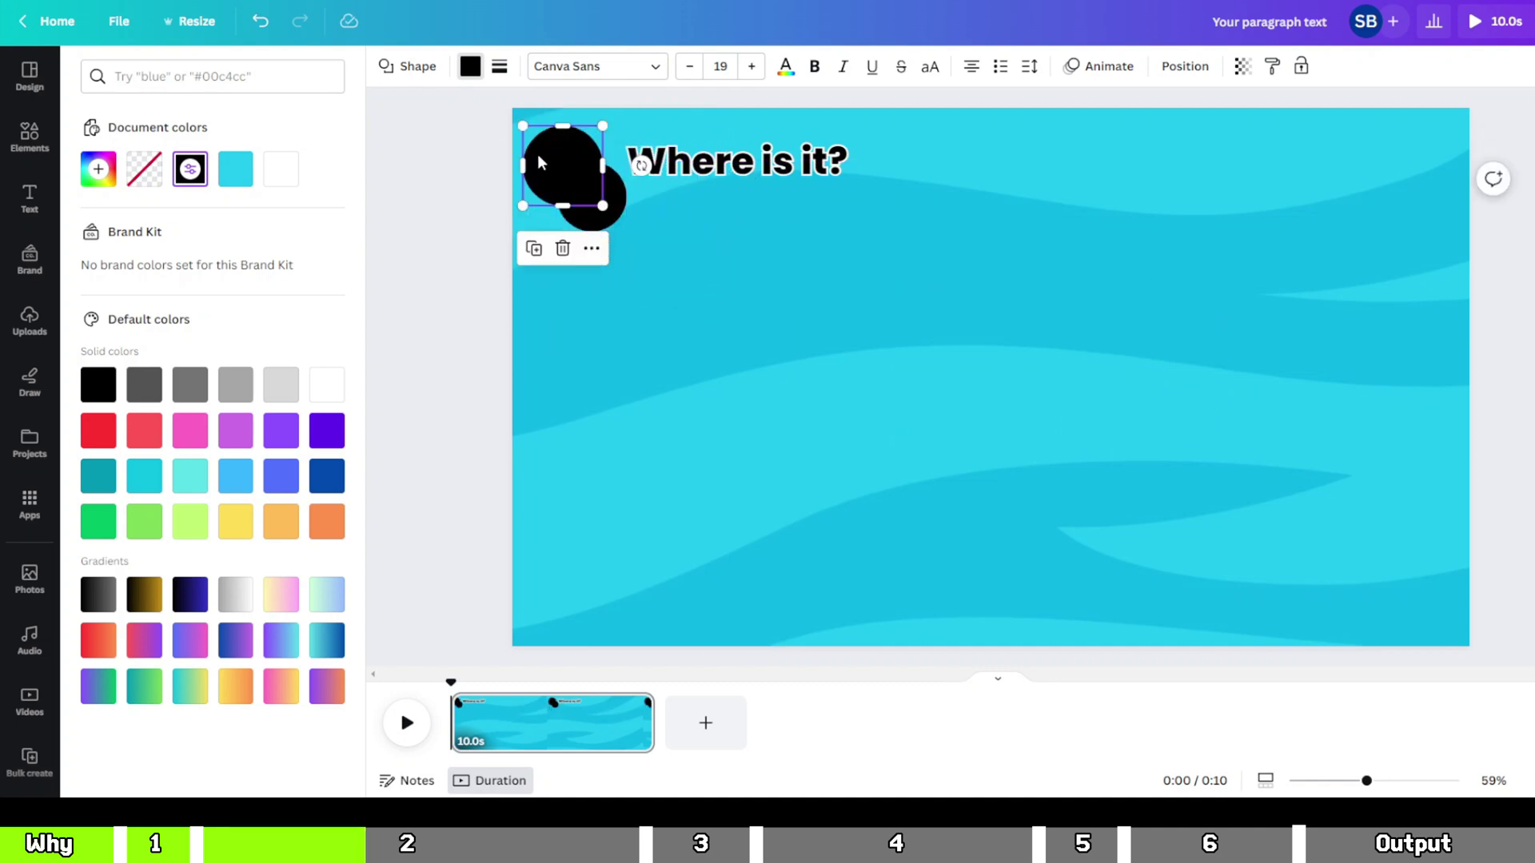
{"action": "left_click", "coordinate": [499, 66]}
{"action": "left_click", "coordinate": [555, 117]}
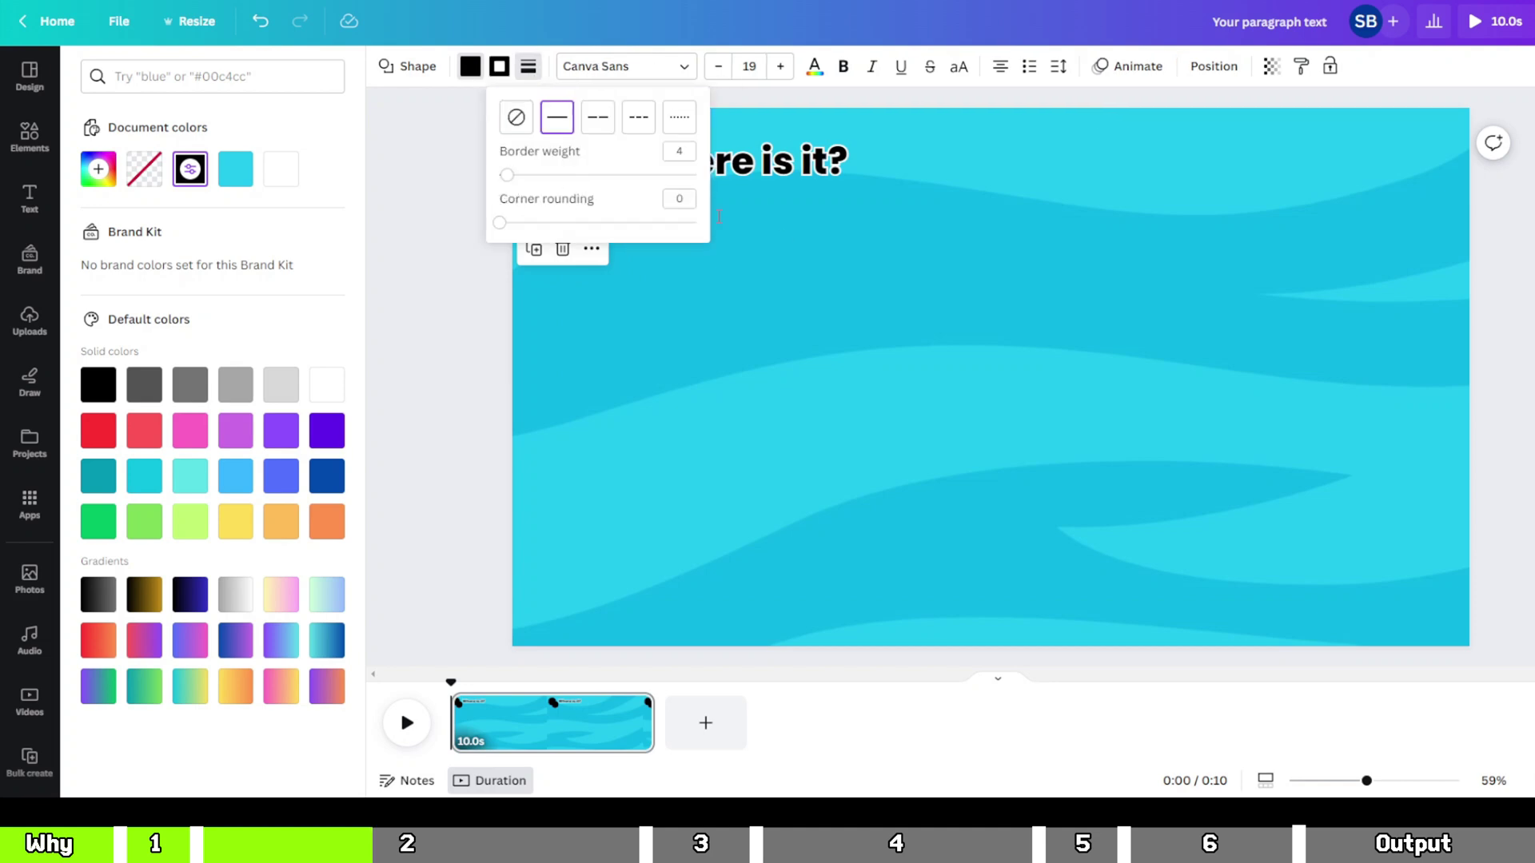
{"action": "left_click", "coordinate": [672, 353]}
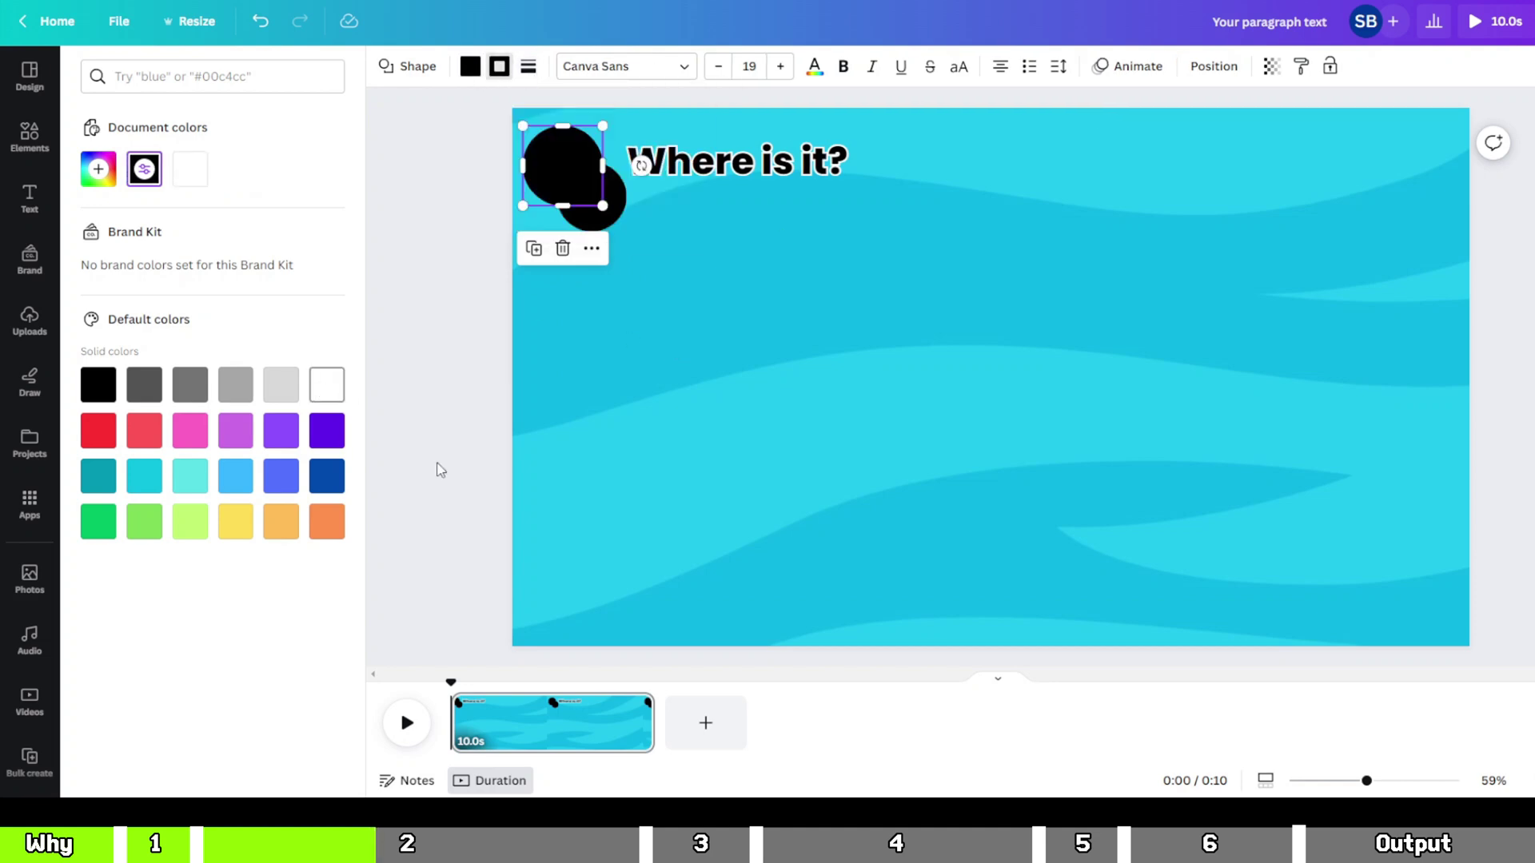
{"action": "left_click", "coordinate": [757, 405]}
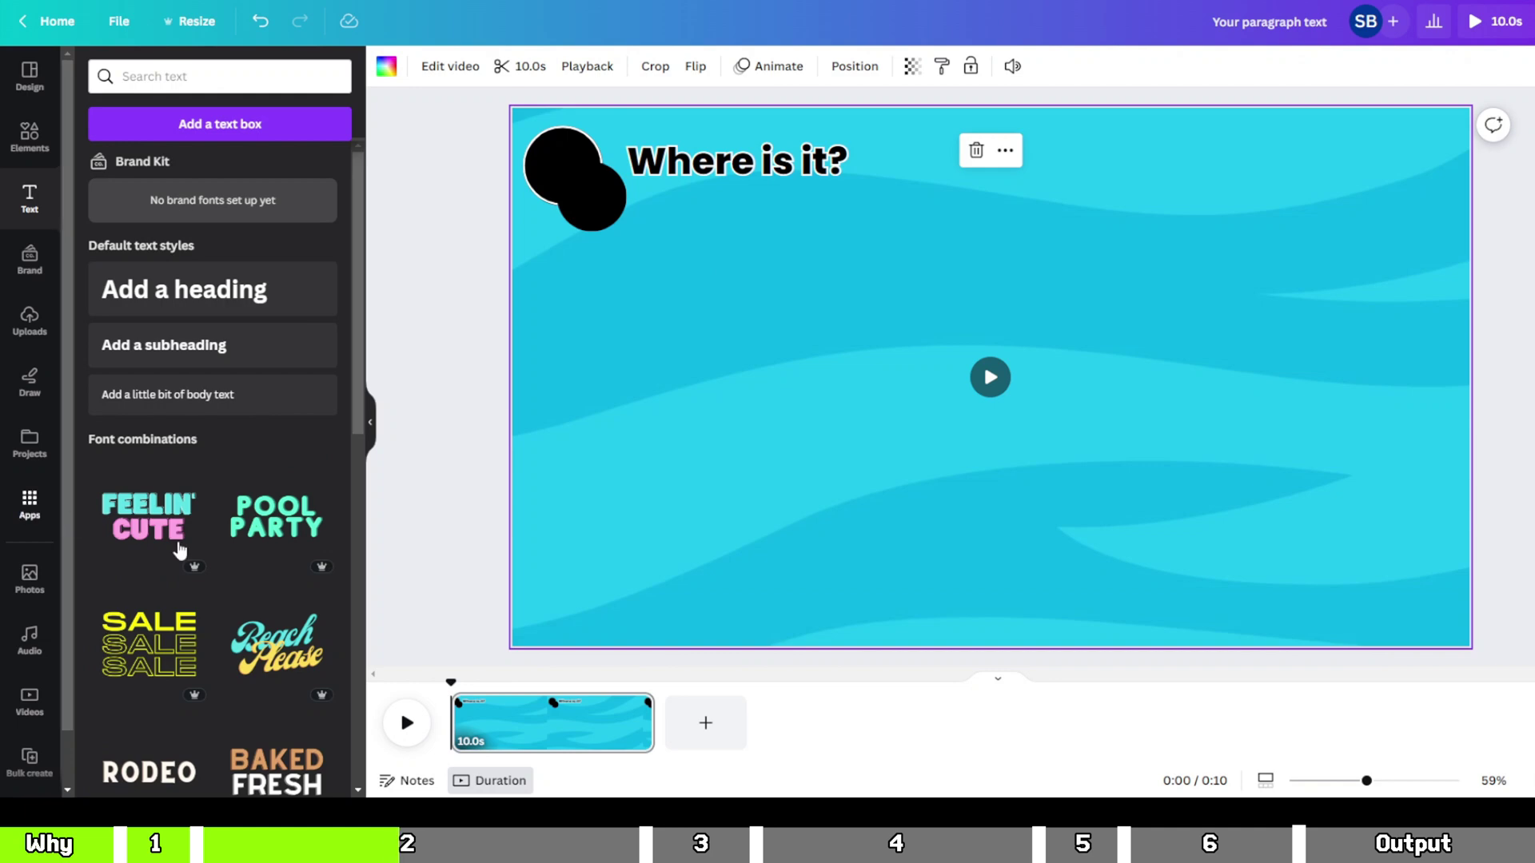
Step: Search the Canva photo library for "COLOSSEUM"
{"action": "left_click", "coordinate": [32, 504]}
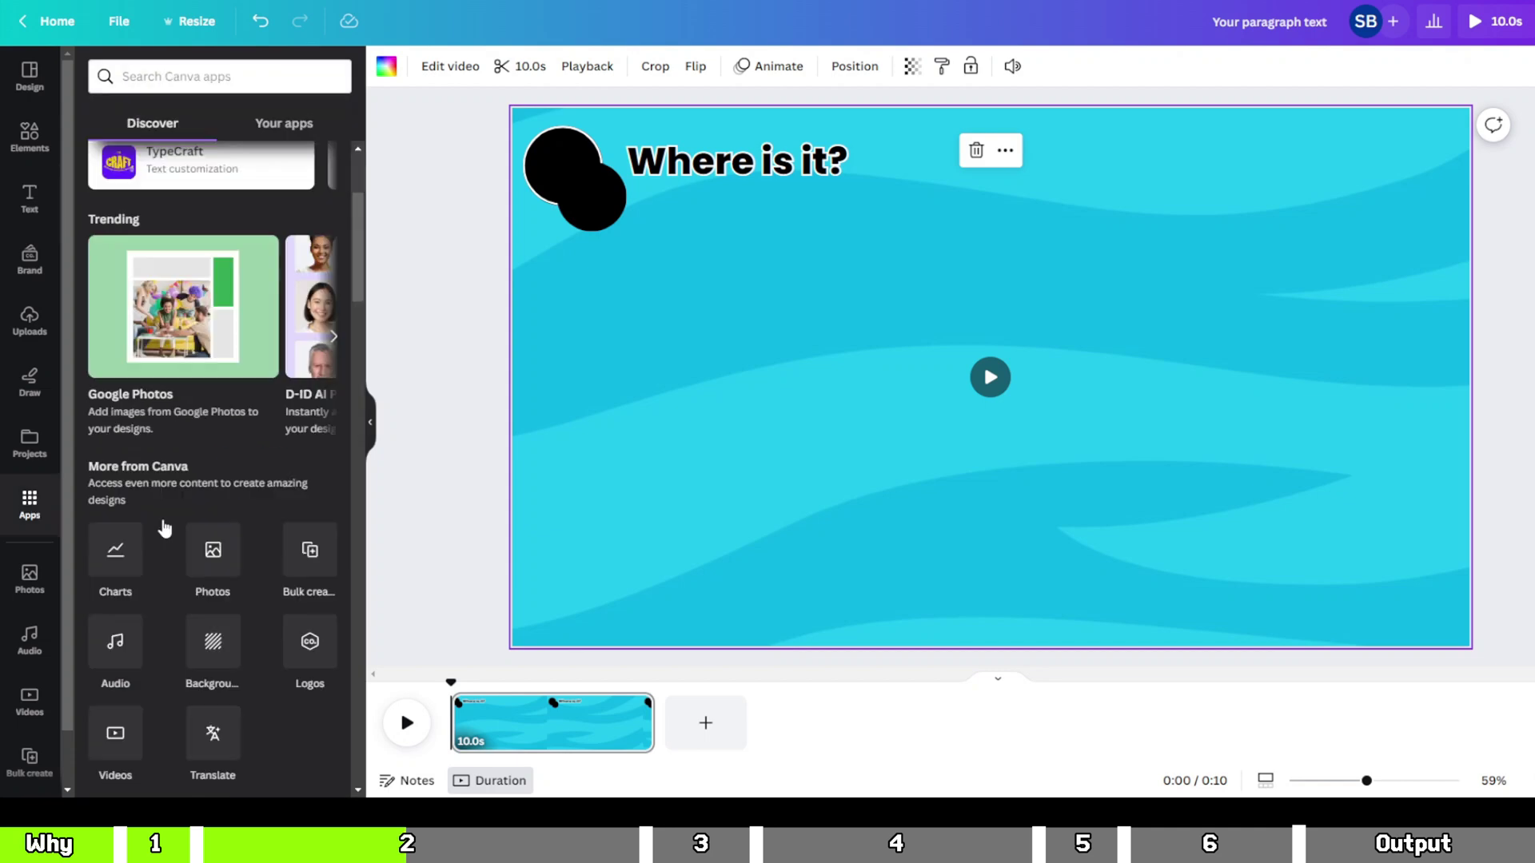
{"action": "left_click", "coordinate": [209, 559]}
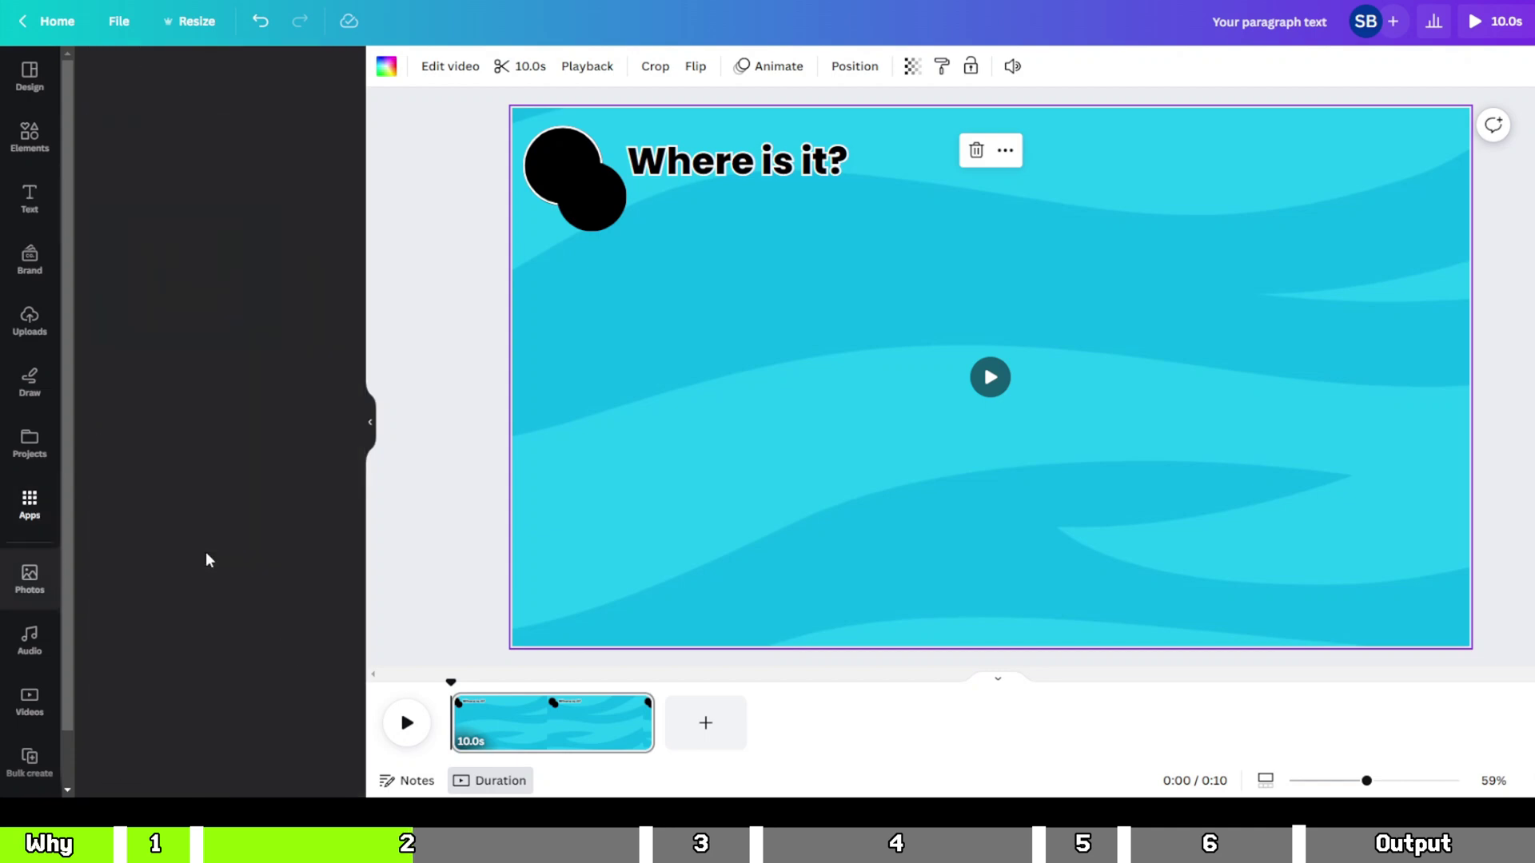
{"action": "left_click", "coordinate": [271, 78]}
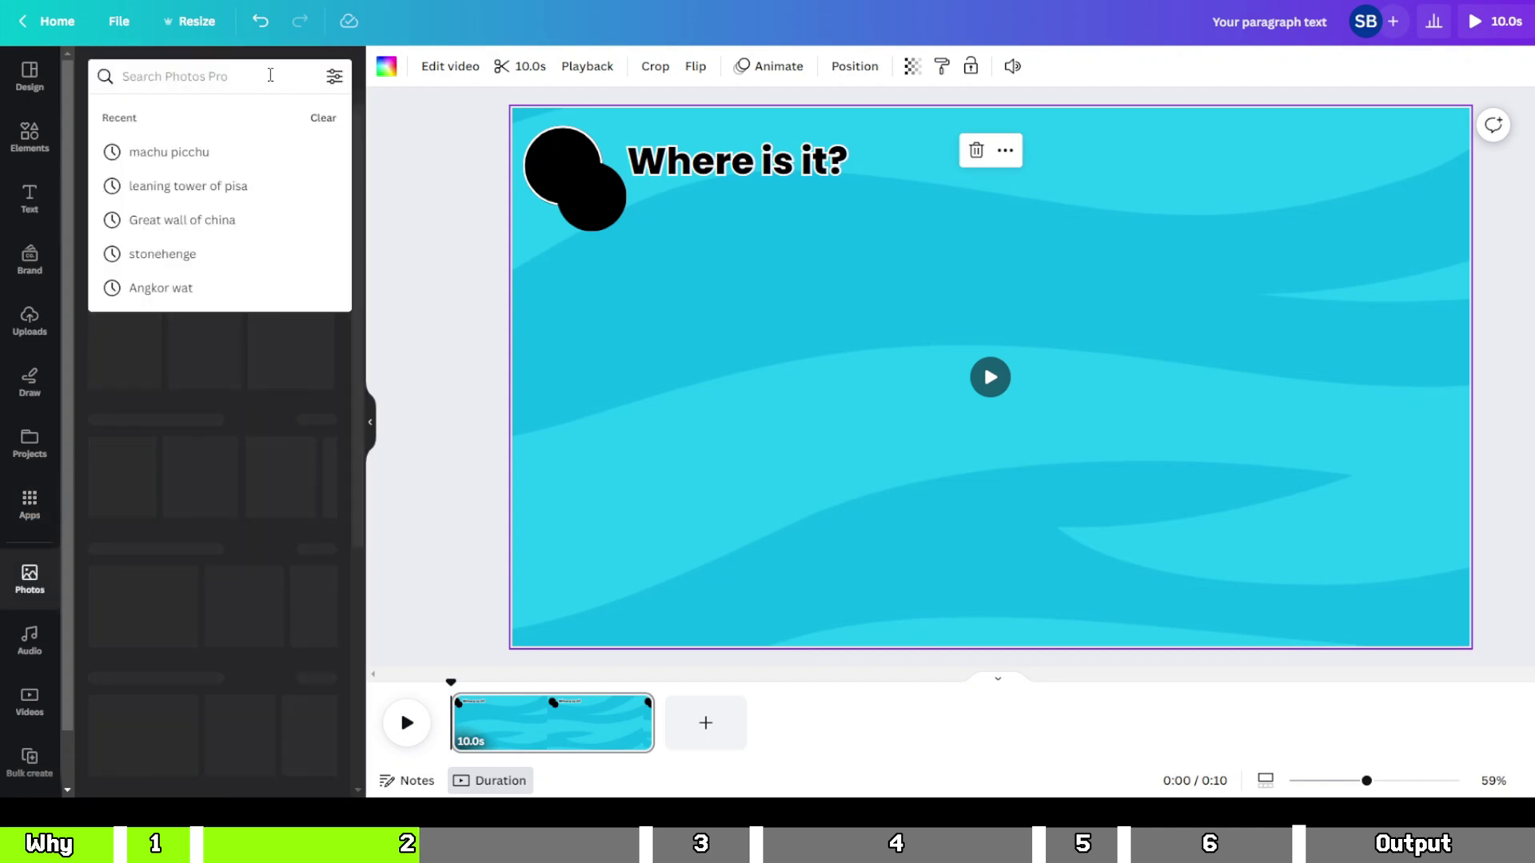
{"action": "type", "text": "COLL"}
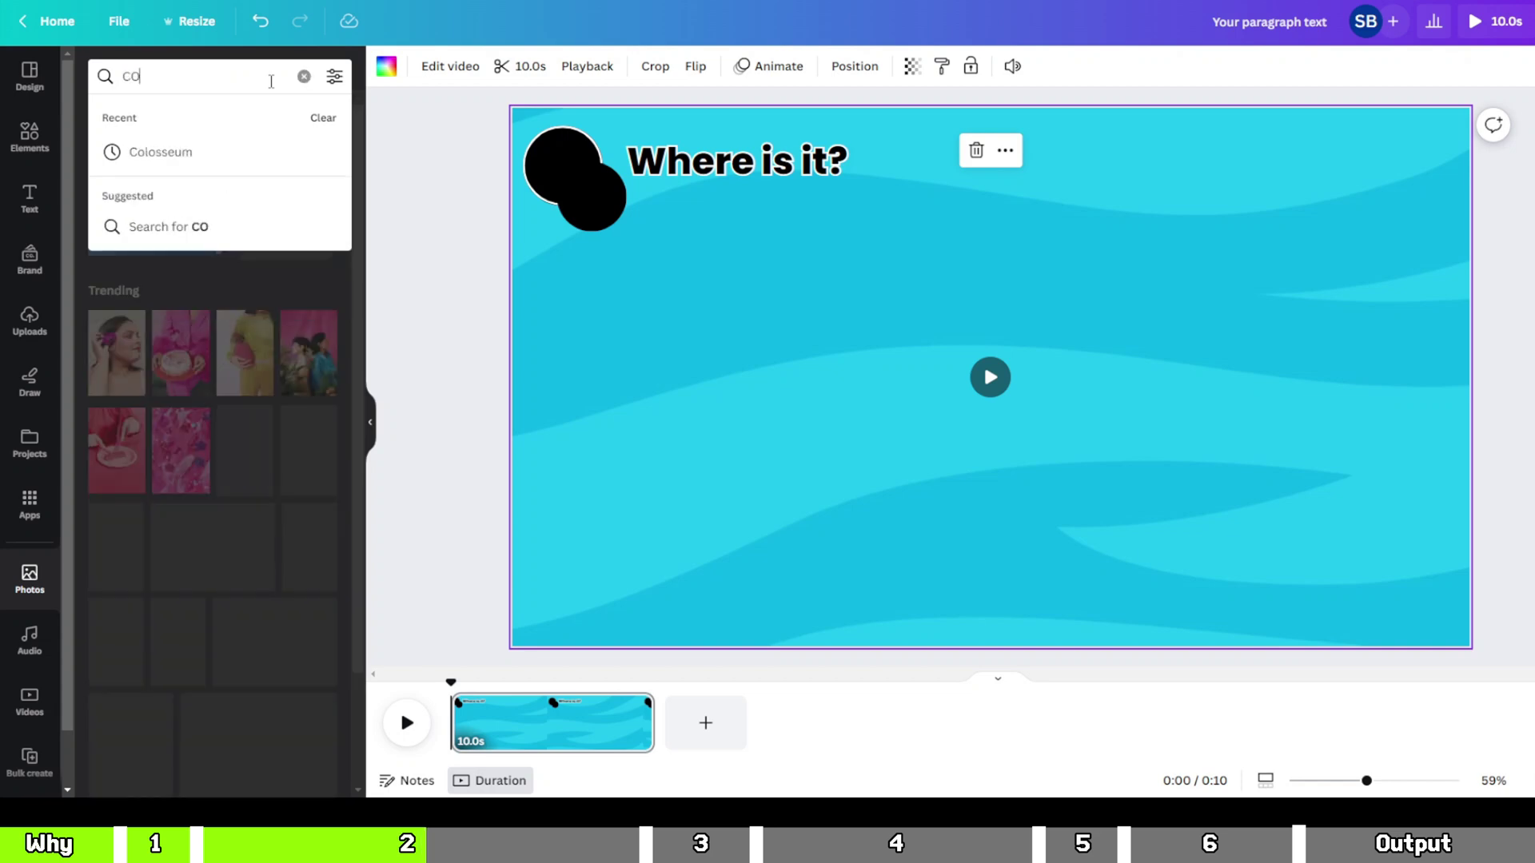
{"action": "key", "text": "BackSpace"}
{"action": "key", "text": "BackSpace"}
{"action": "type", "text": "LOS"}
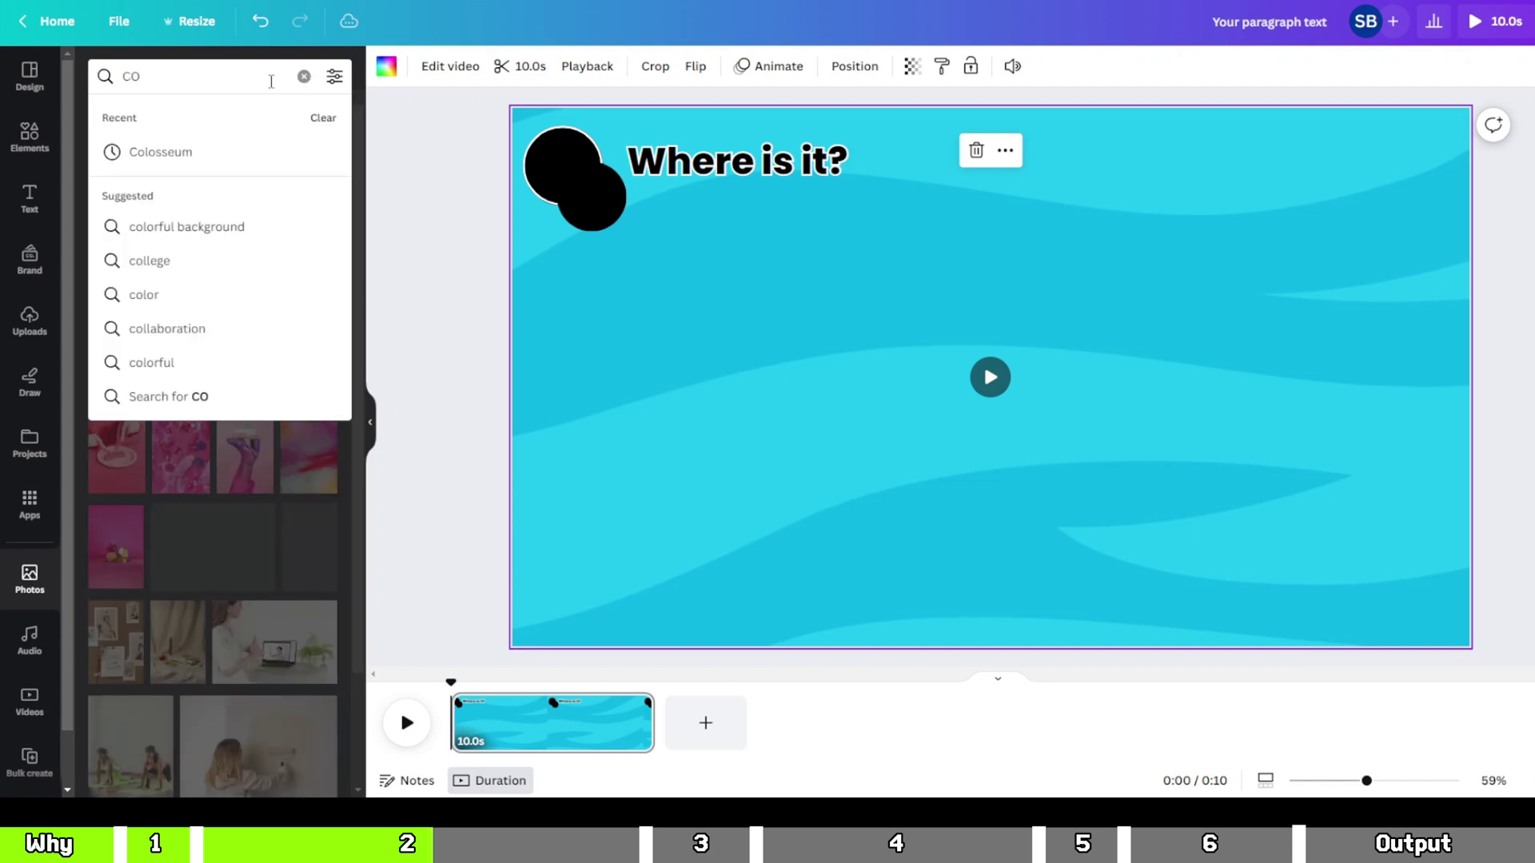
{"action": "type", "text": "SEUM"}
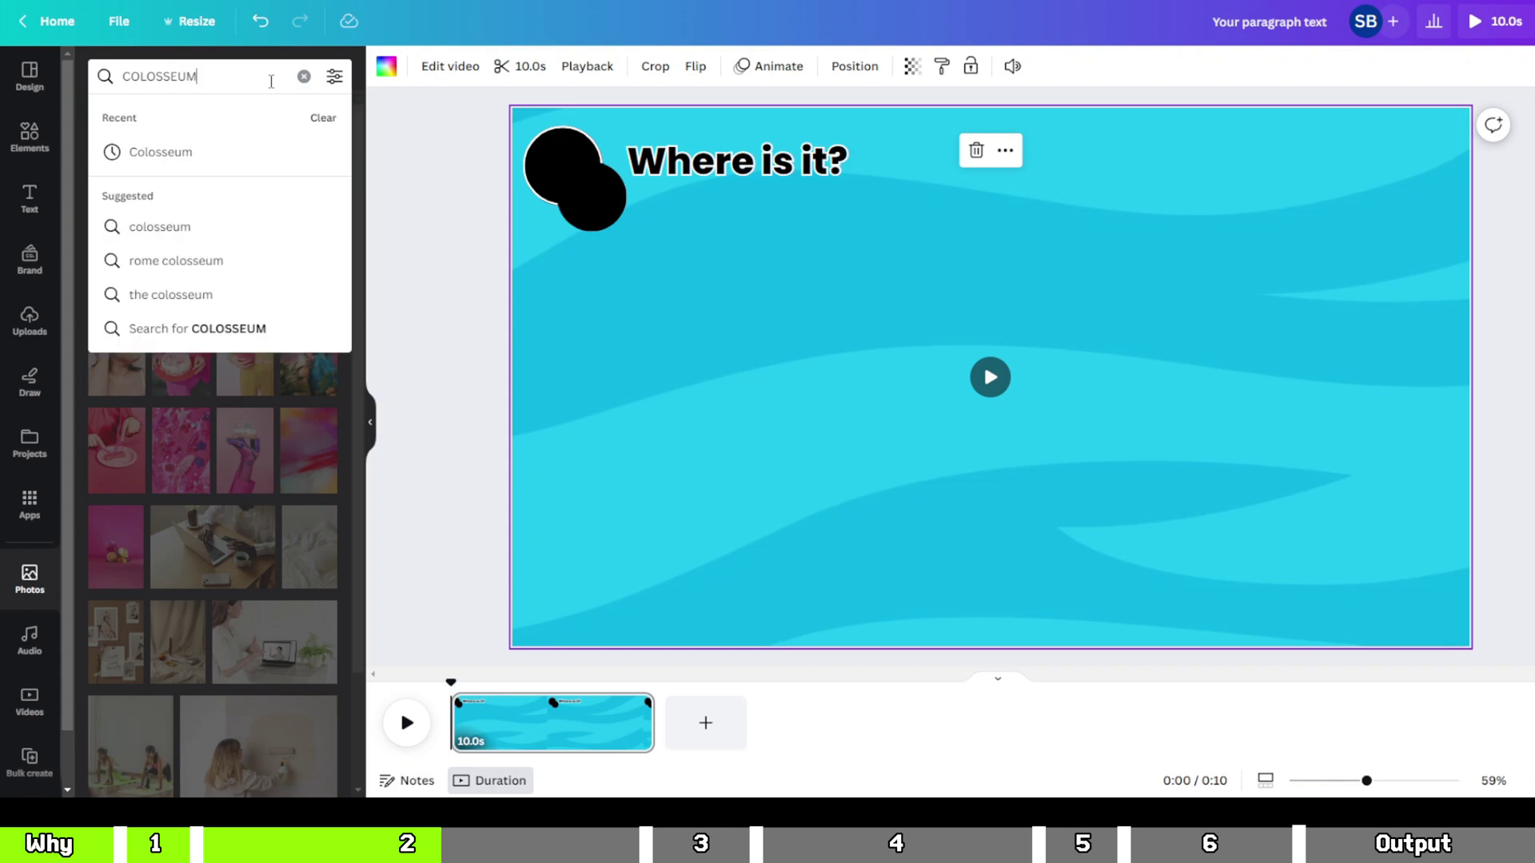
{"action": "key", "text": "Return"}
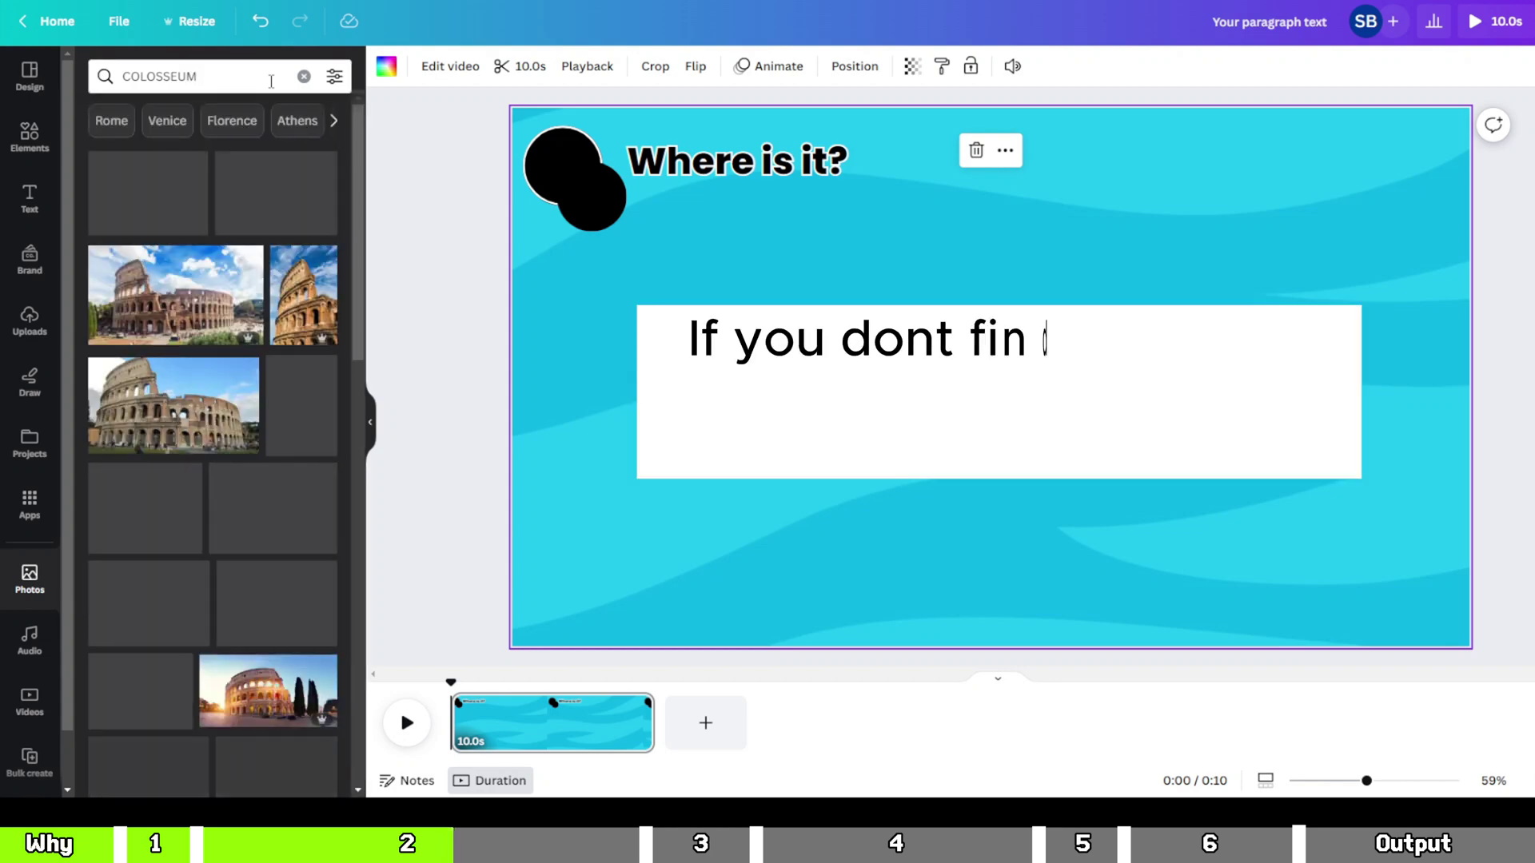
Step: Save the first photo, The Roman Colosseum, to a new folder named "iMAGES"
{"action": "left_click", "coordinate": [195, 164]}
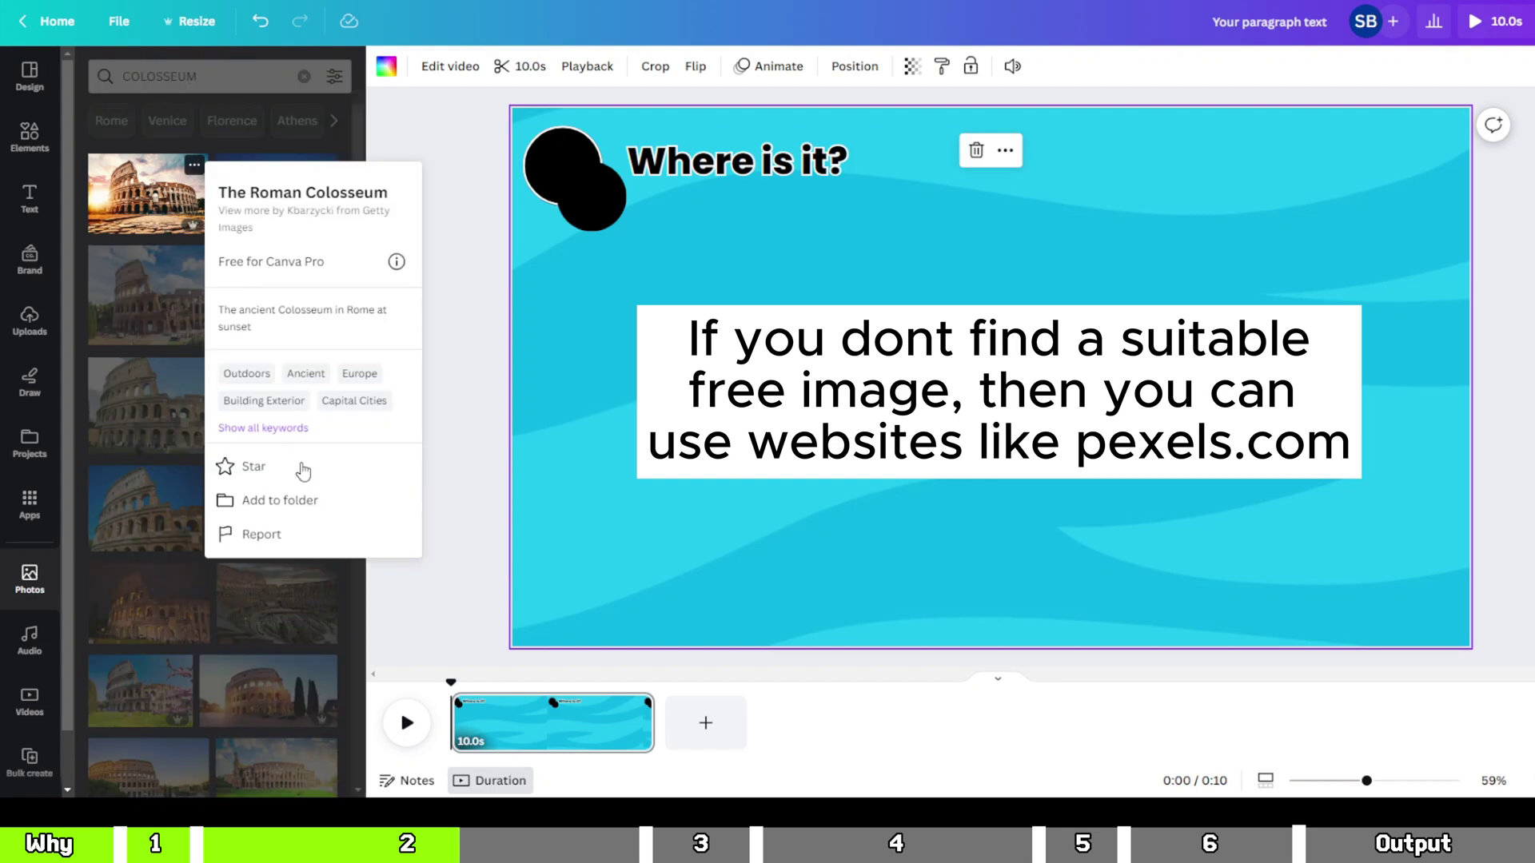
{"action": "left_click", "coordinate": [303, 507]}
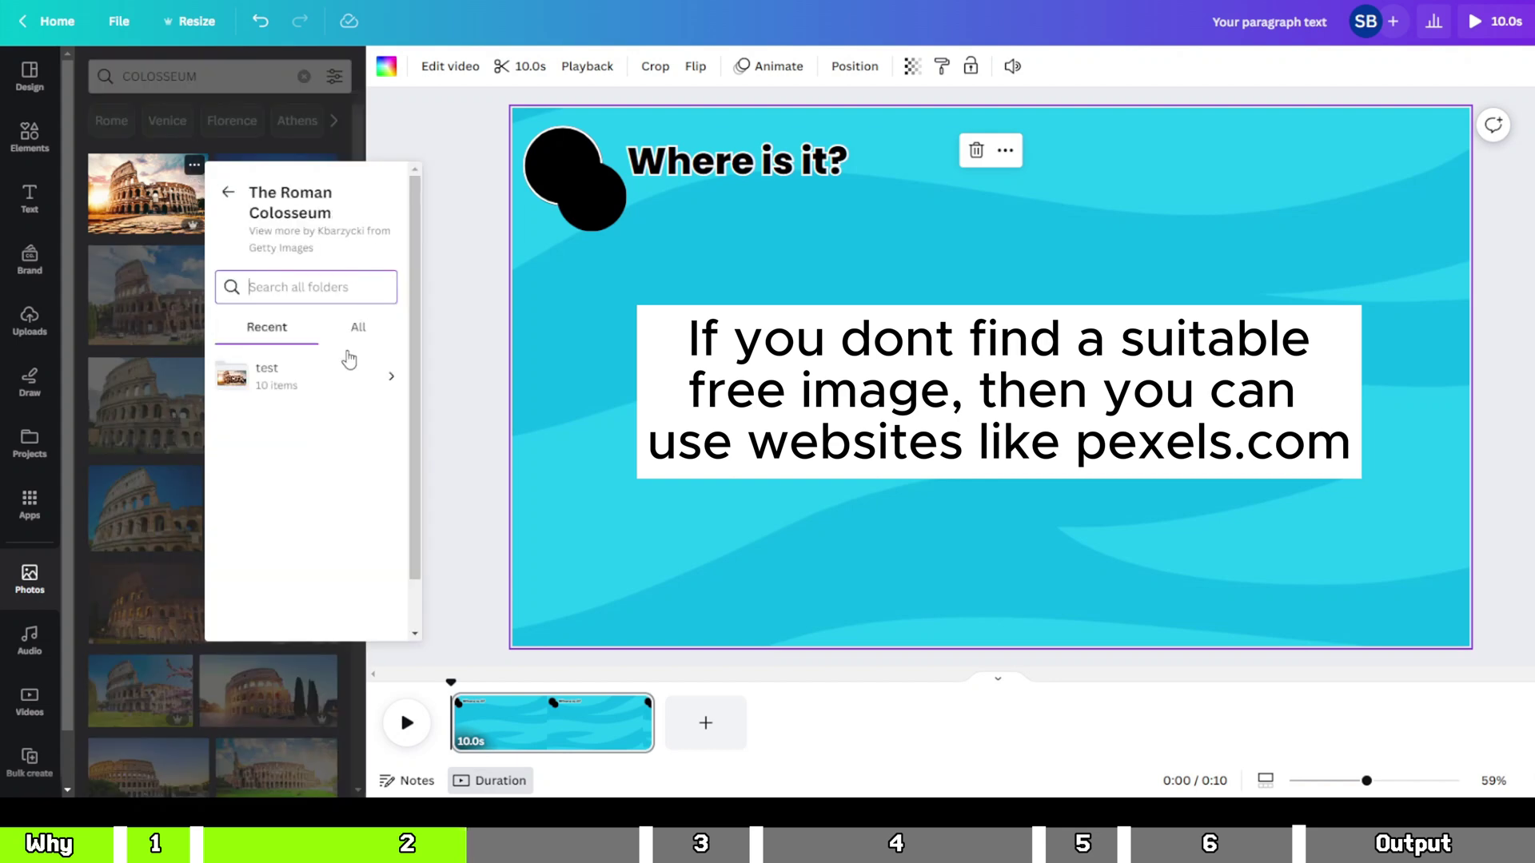
{"action": "left_click", "coordinate": [258, 620]}
{"action": "type", "text": "iMAGES"}
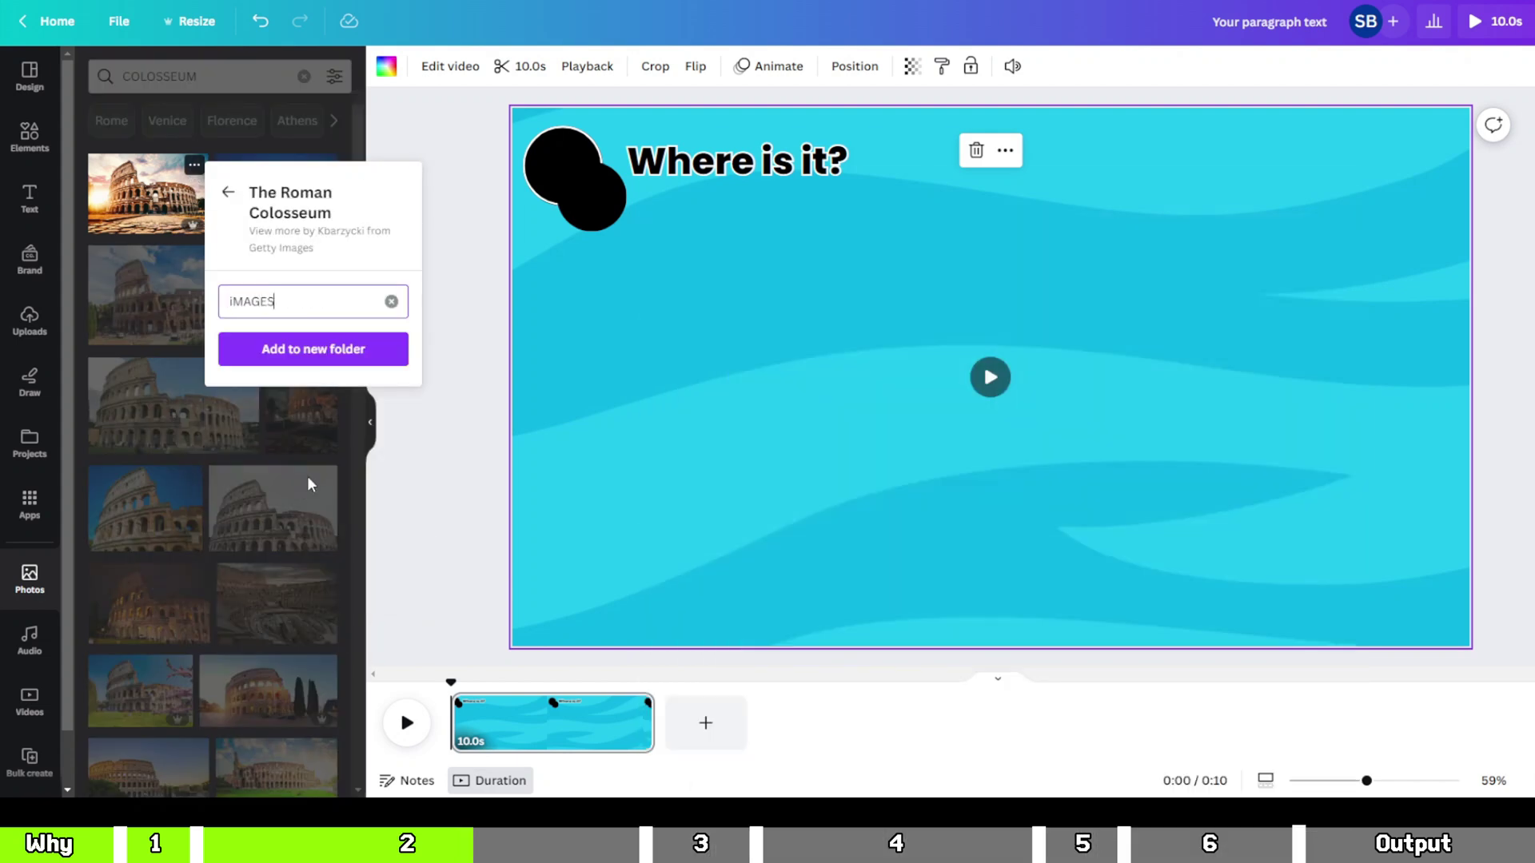
{"action": "left_click", "coordinate": [371, 357]}
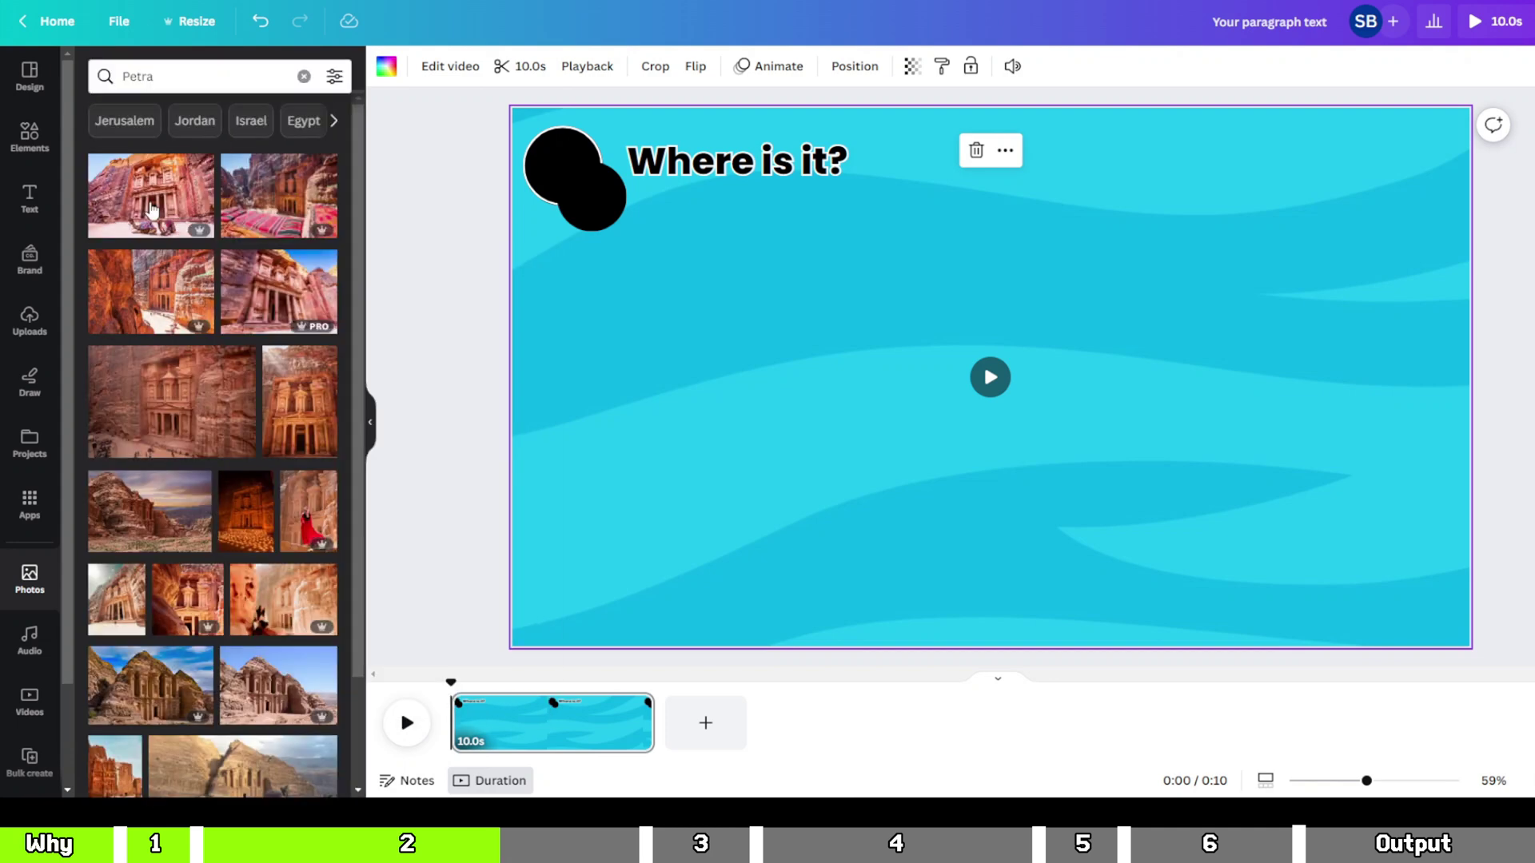
Step: Search the elements library for "RECTANGLE FRAME"
{"action": "left_click", "coordinate": [30, 135]}
{"action": "type", "text": "RECTANGLE GRAME"}
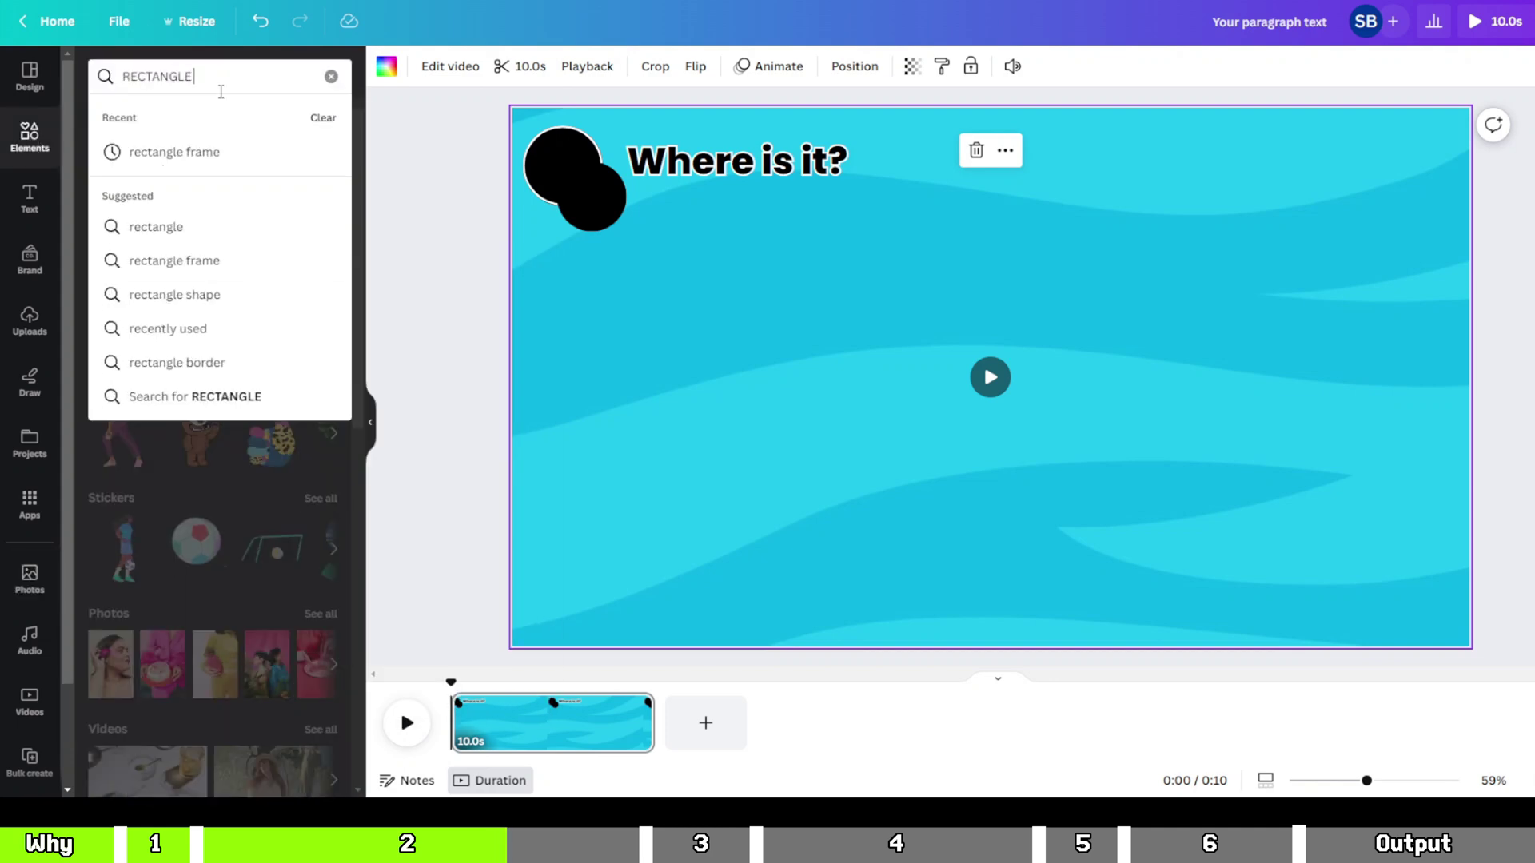
{"action": "key", "text": "Left"}
{"action": "key", "text": "Left"}
{"action": "key", "text": "Left"}
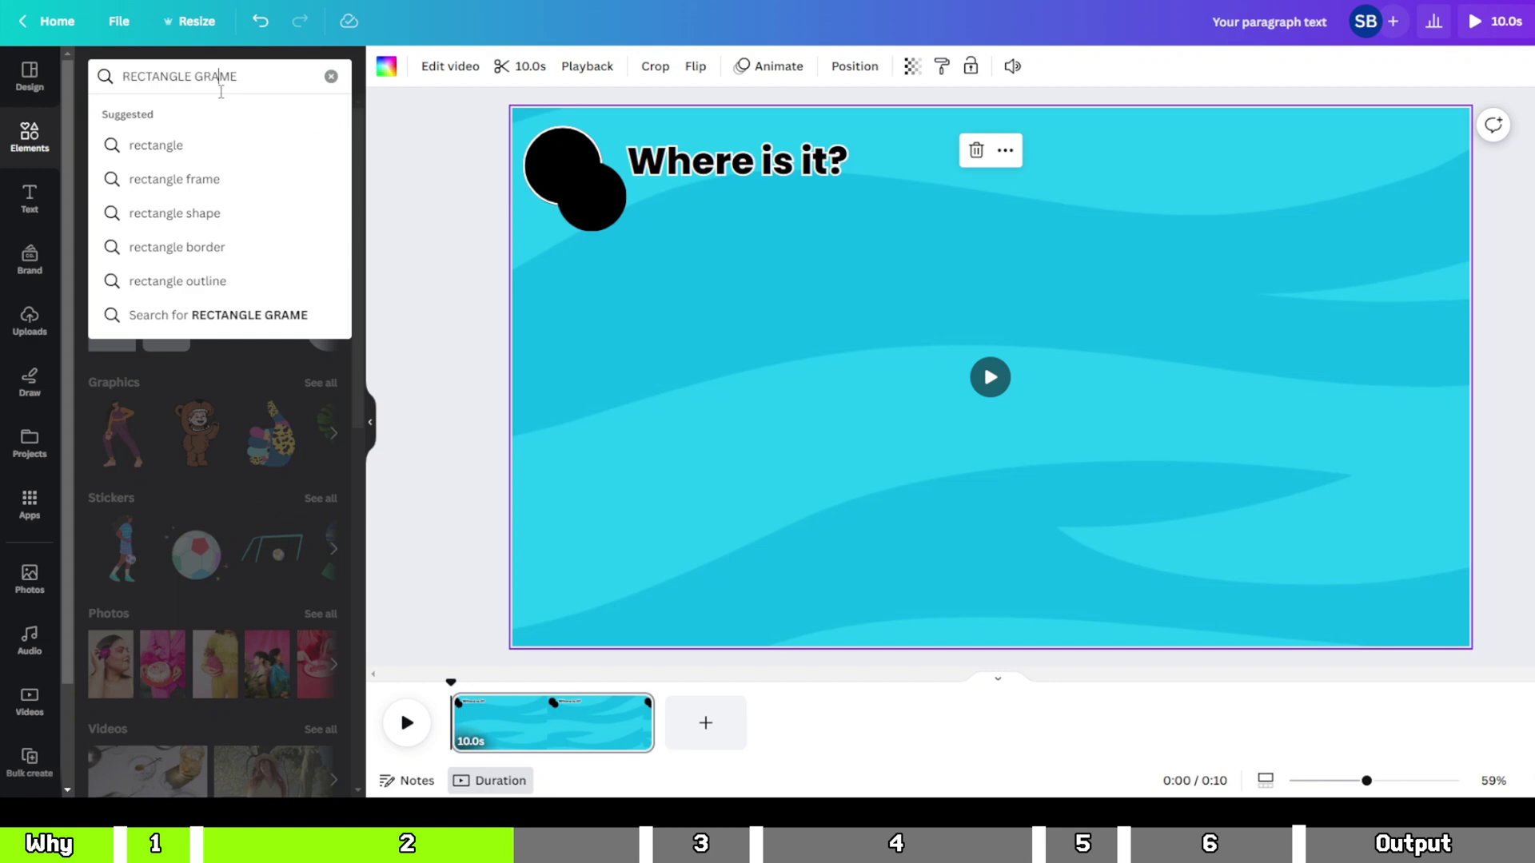
{"action": "key", "text": "BackSpace"}
{"action": "type", "text": "F"}
{"action": "key", "text": "Return"}
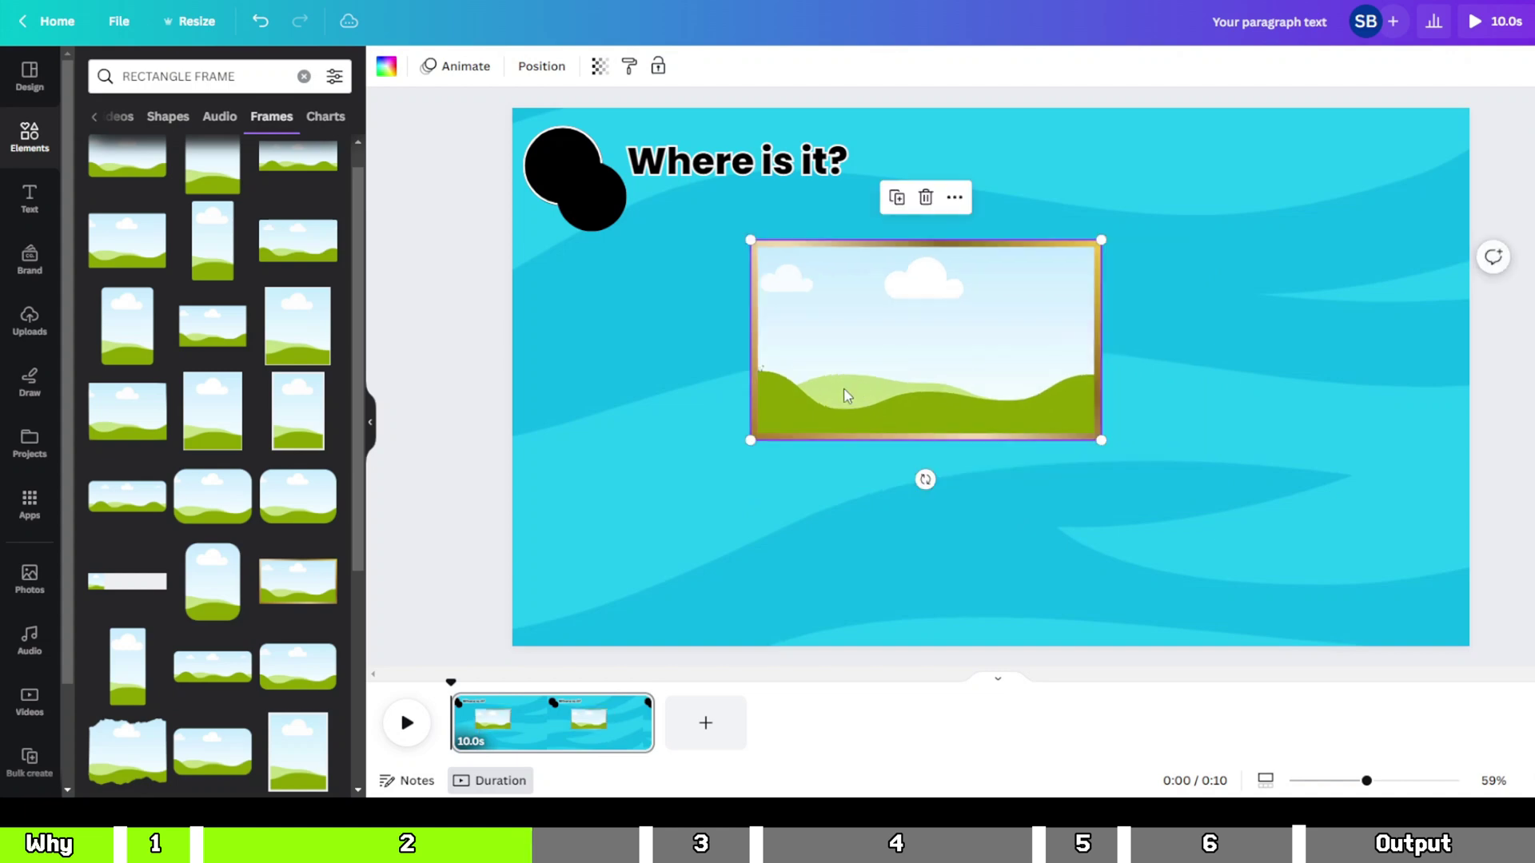
Step: Place the gold-bordered rectangle frame below the question text and fill it with the Colosseum photo from the iMAGES folder
{"action": "left_click_drag", "start_coordinate": [847, 392], "coordinate": [741, 412]}
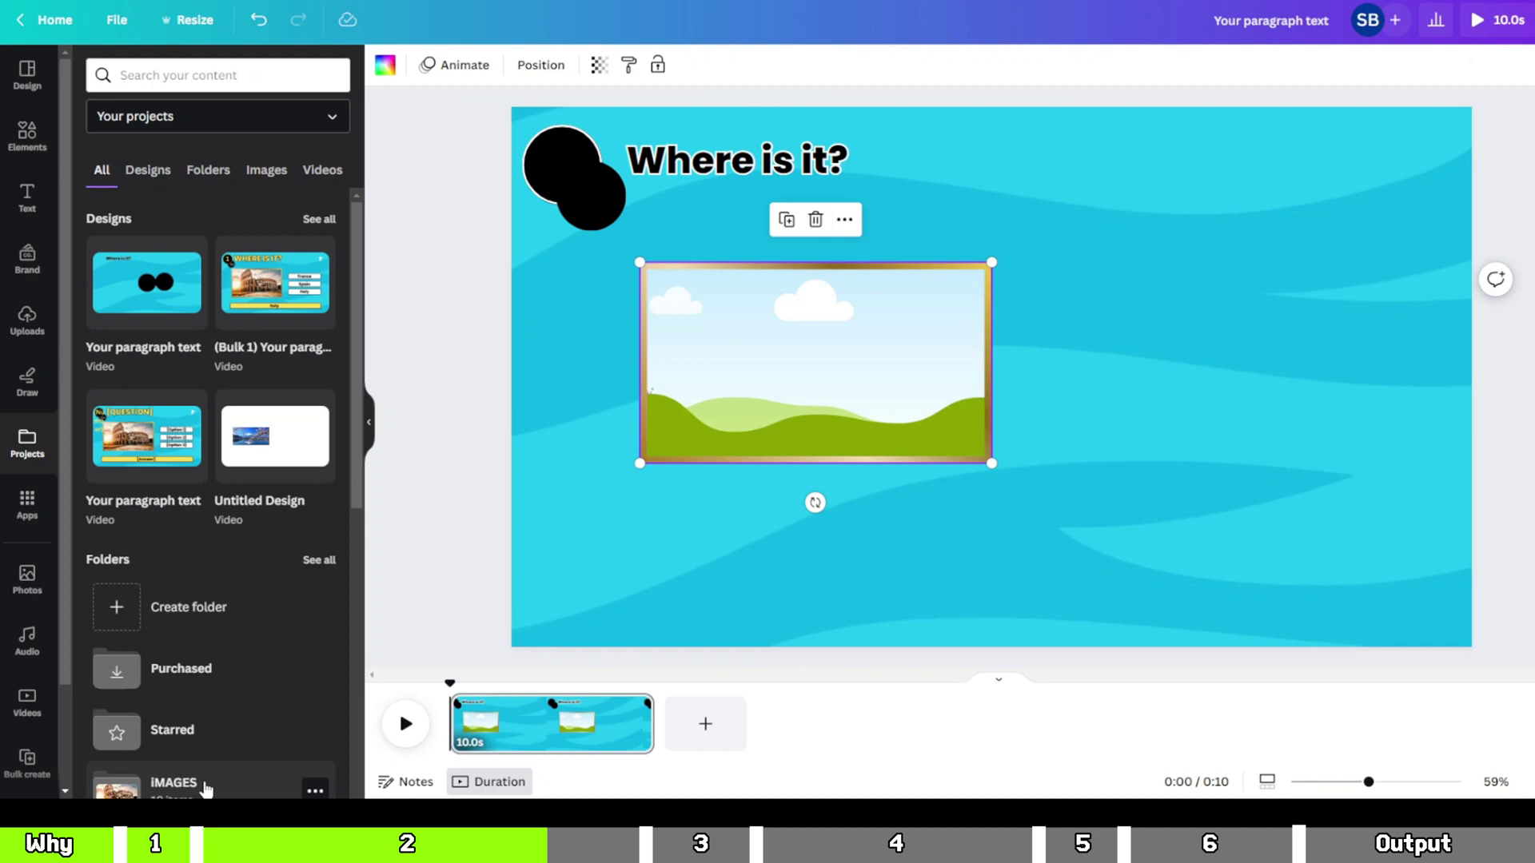
{"action": "left_click", "coordinate": [199, 781]}
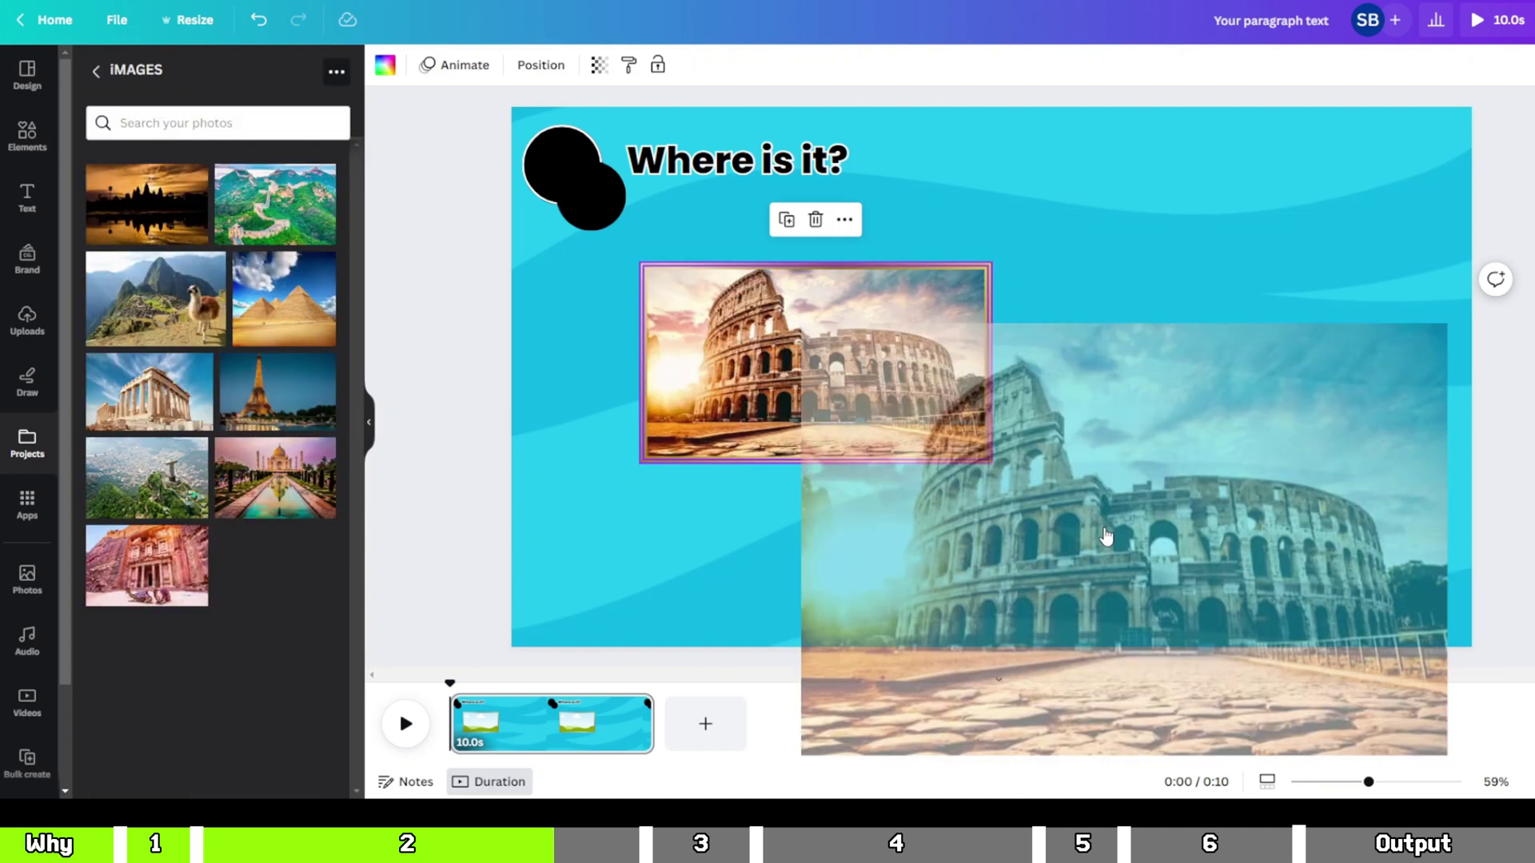
{"action": "left_click_drag", "start_coordinate": [1106, 538], "coordinate": [1106, 536]}
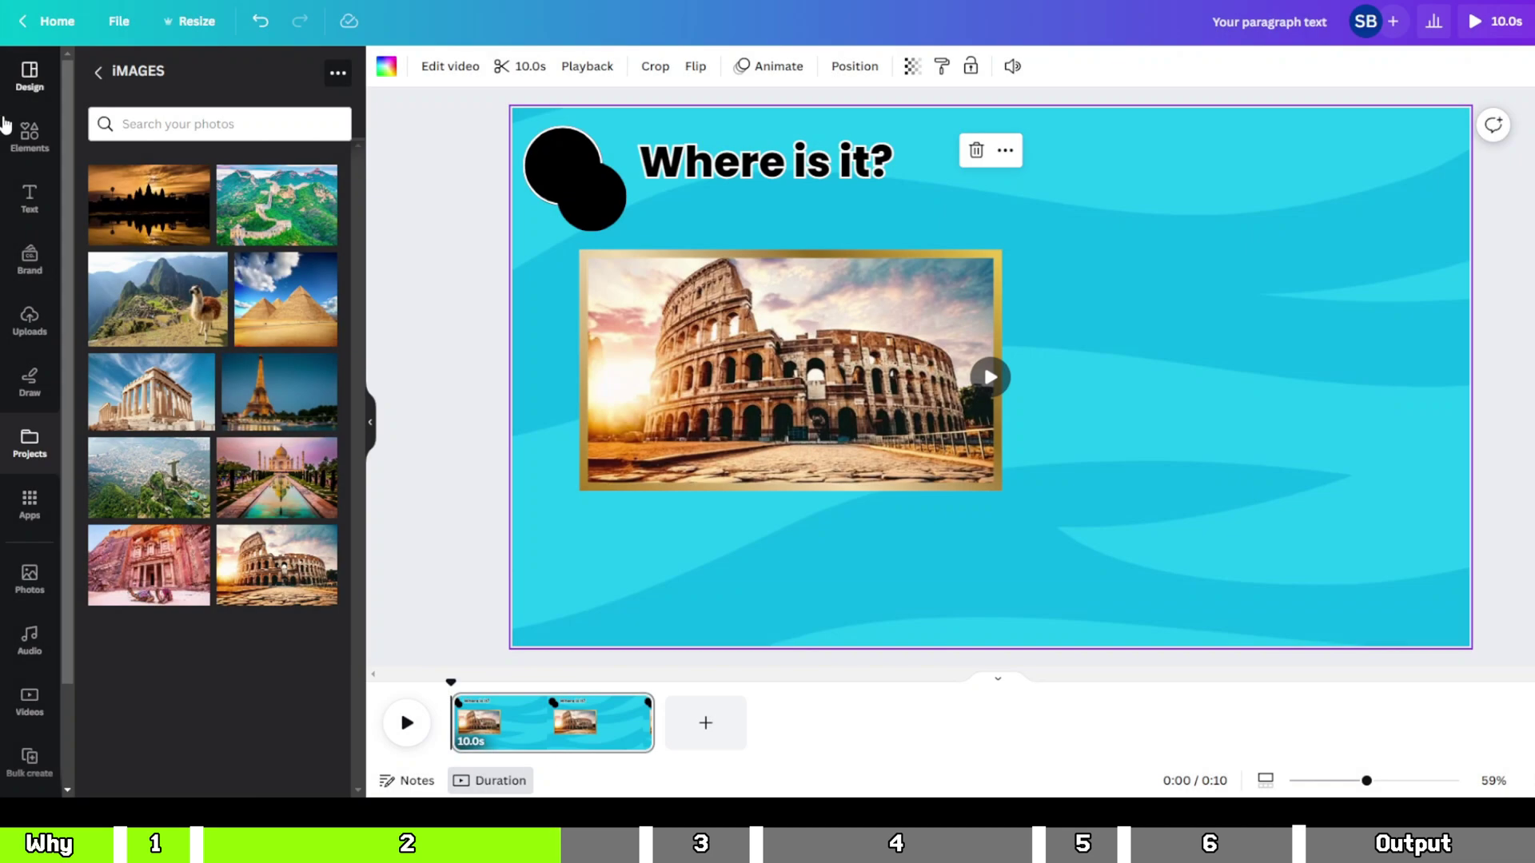
Step: Add a rectangle shape beside the upper part of the Colosseum photo and resize it into a wide, thin answer bar
{"action": "left_click", "coordinate": [27, 136]}
{"action": "type", "text": "Rectangle"}
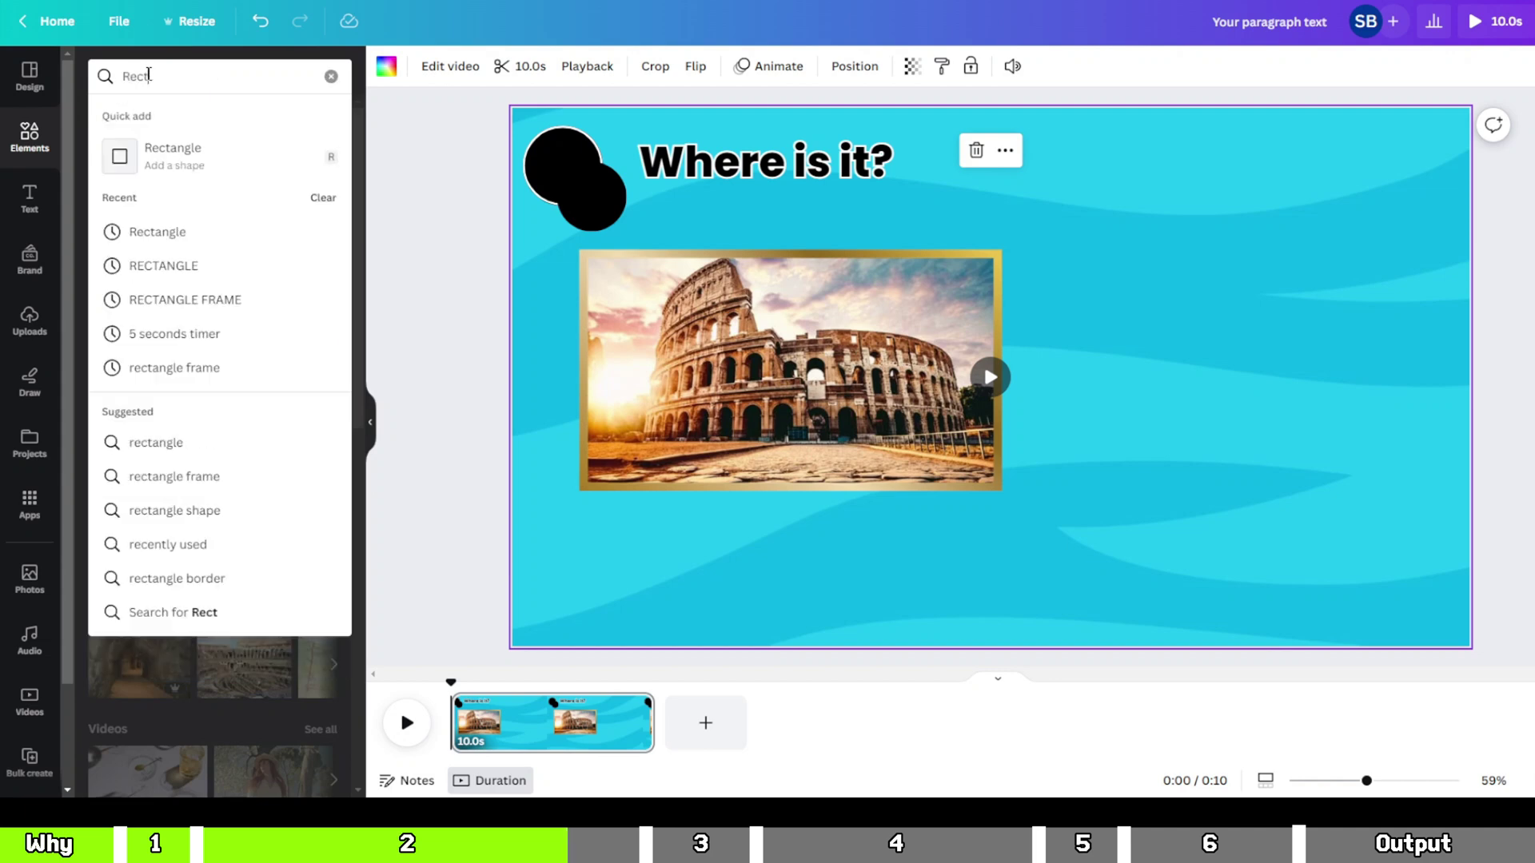
{"action": "left_click", "coordinate": [274, 179]}
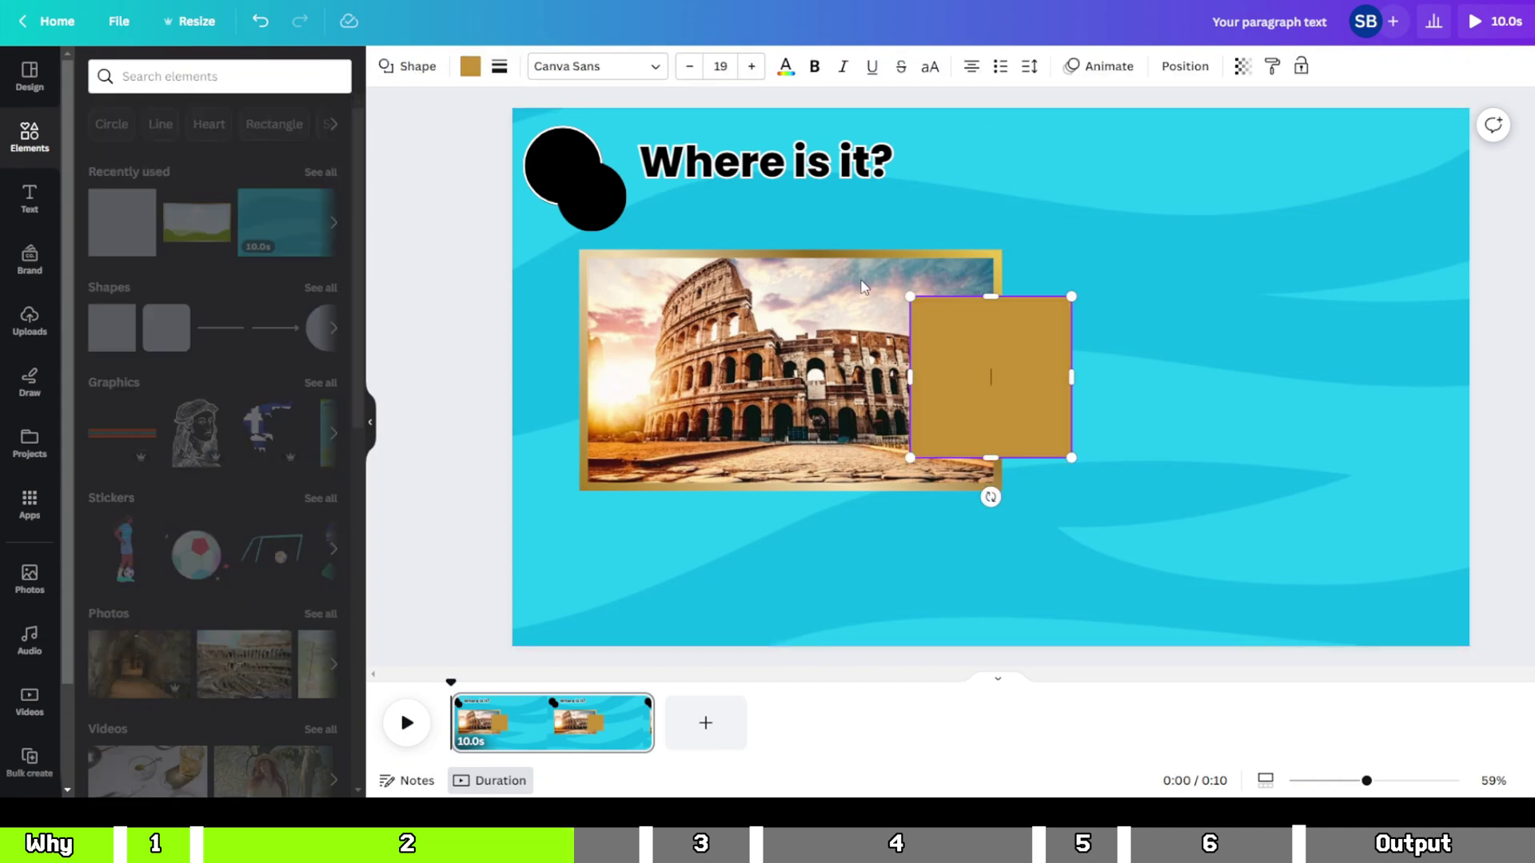
{"action": "left_click_drag", "start_coordinate": [1019, 349], "coordinate": [1179, 295]}
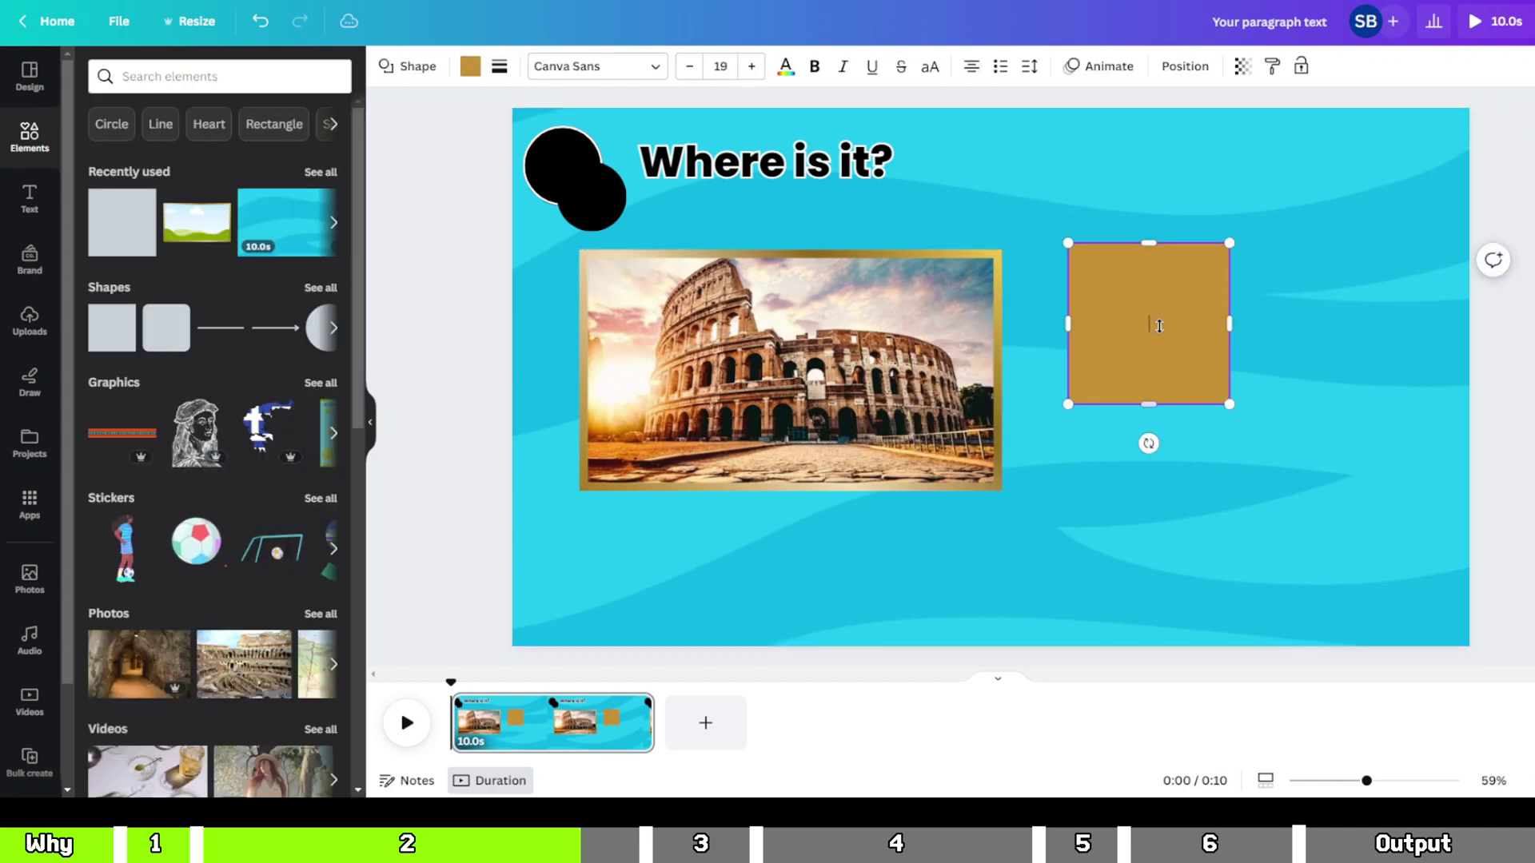
{"action": "left_click_drag", "start_coordinate": [1150, 404], "coordinate": [1150, 294]}
{"action": "left_click_drag", "start_coordinate": [1230, 268], "coordinate": [1437, 269]}
{"action": "left_click_drag", "start_coordinate": [1068, 268], "coordinate": [1050, 268]}
Step: Give the answer bar corner rounding 12, a solid border with weight 4 and a white fill
{"action": "left_click", "coordinate": [499, 66]}
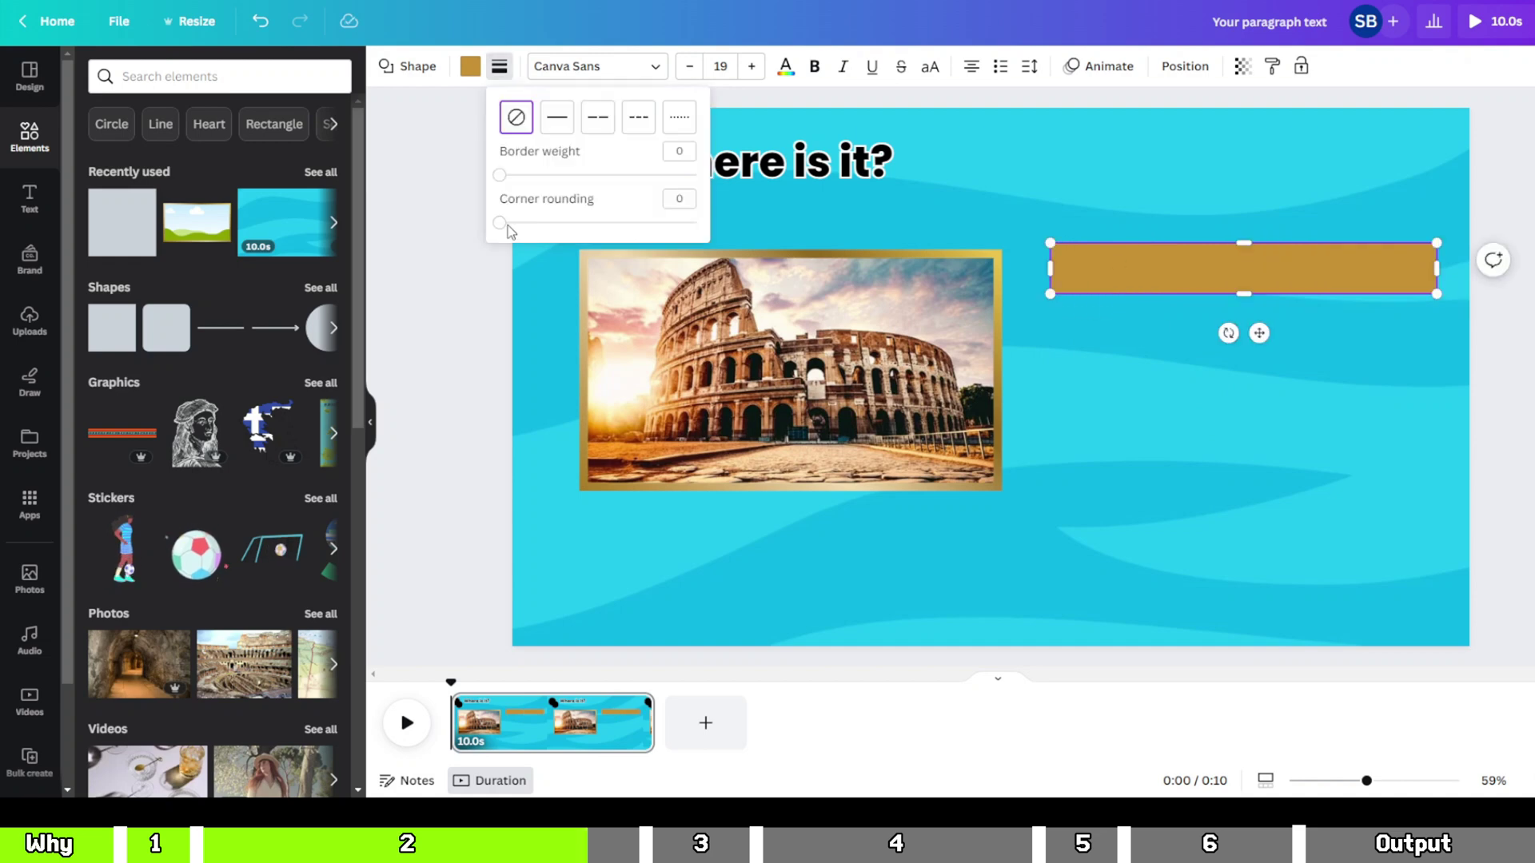
{"action": "left_click_drag", "start_coordinate": [500, 222], "coordinate": [523, 223]}
{"action": "left_click", "coordinate": [556, 117]}
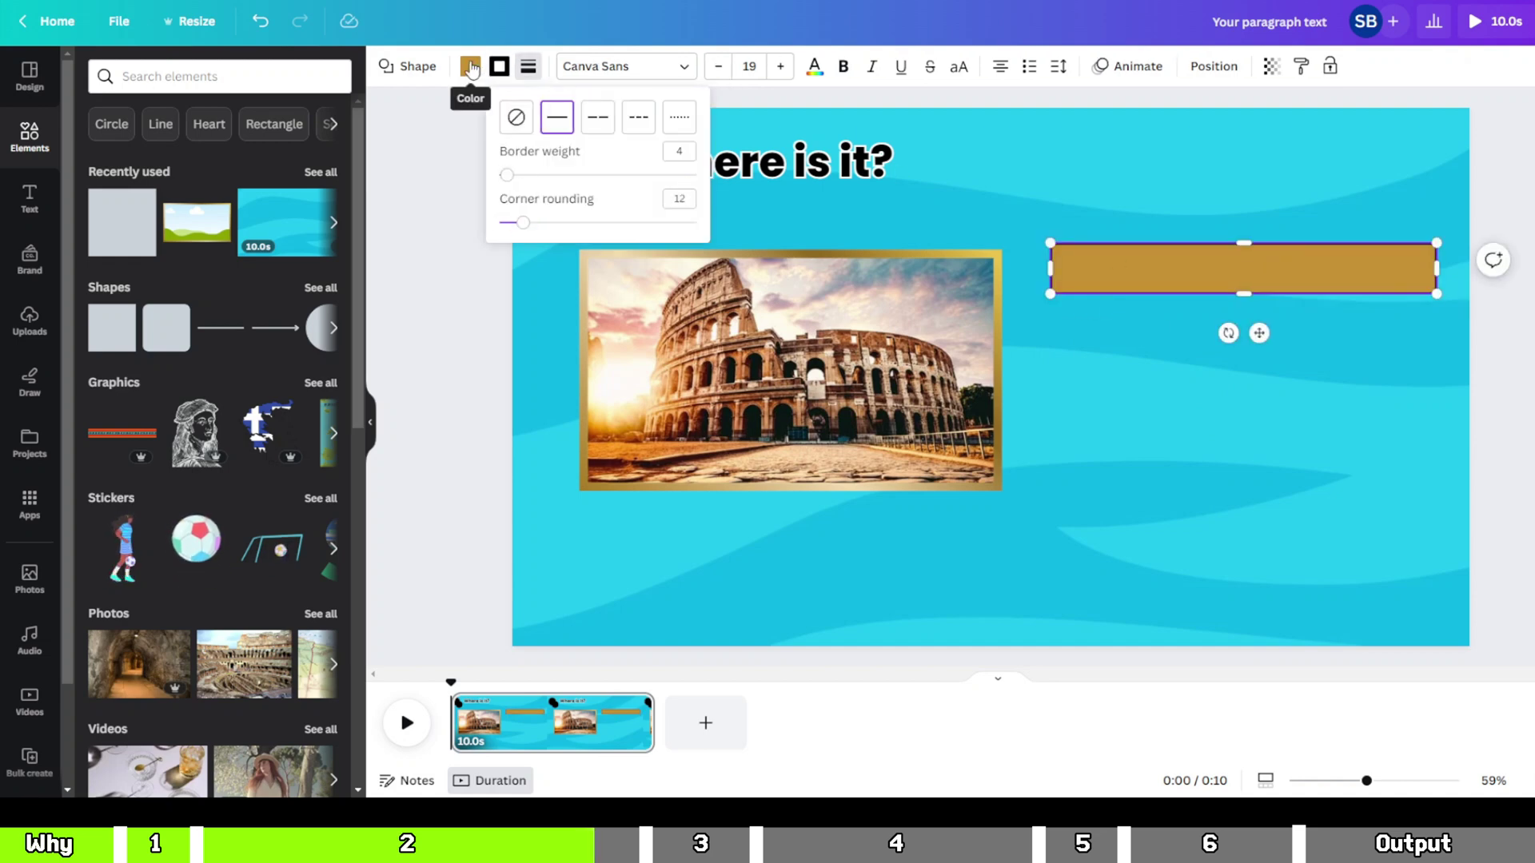
{"action": "left_click", "coordinate": [470, 66]}
{"action": "left_click", "coordinate": [327, 538]}
{"action": "left_click", "coordinate": [870, 514]}
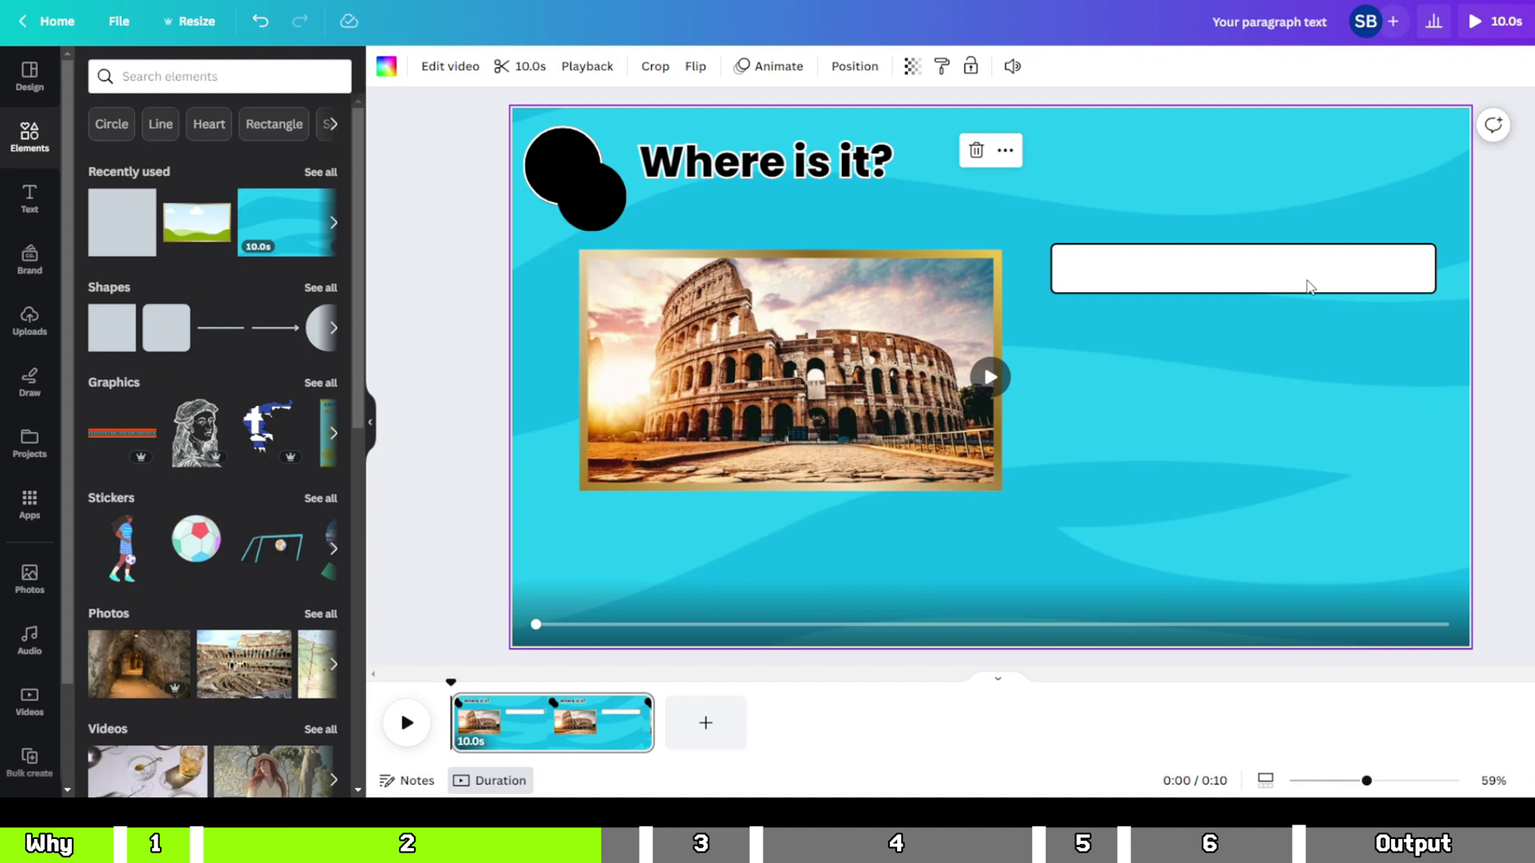
Step: Duplicate the white bar to make two more answer bars stacked beneath it and one long bar below the photo
{"action": "left_click", "coordinate": [1310, 285]}
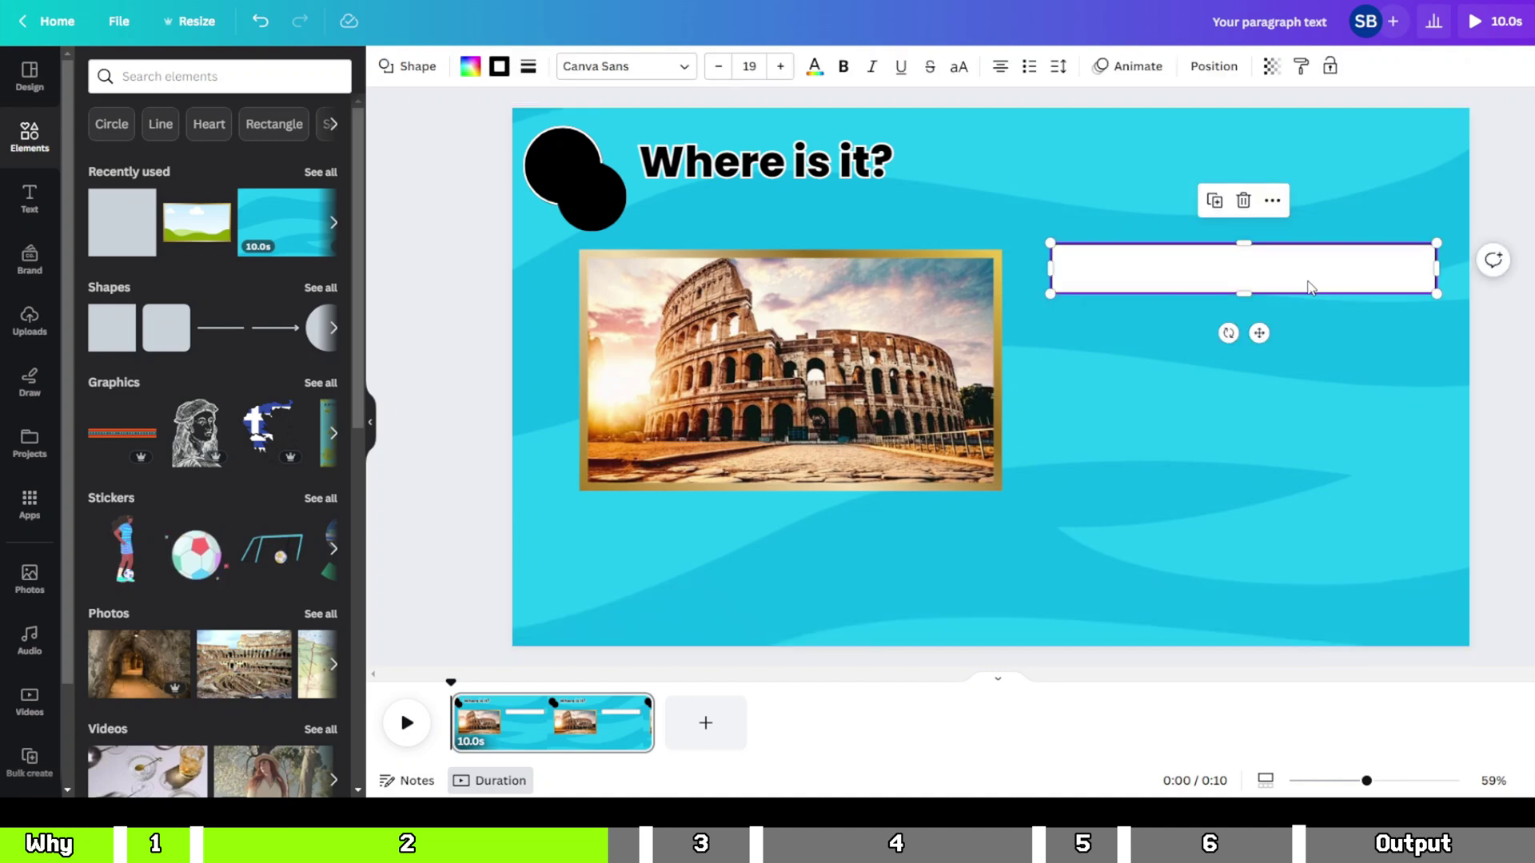
{"action": "key", "text": "ctrl+c"}
{"action": "key", "text": "ctrl+v"}
{"action": "left_click_drag", "start_coordinate": [1441, 302], "coordinate": [1405, 560]}
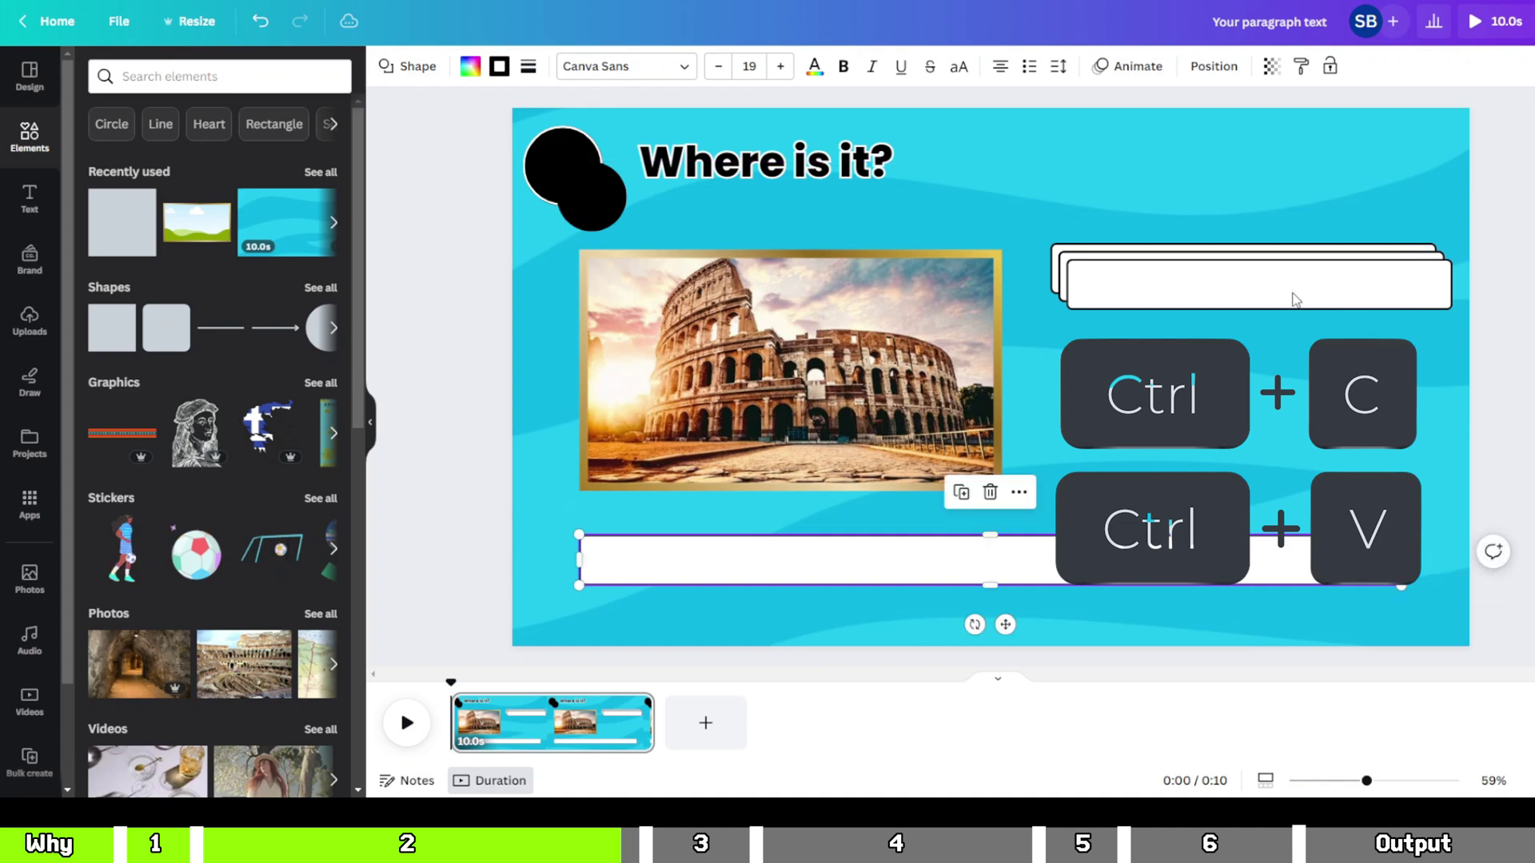
{"action": "left_click_drag", "start_coordinate": [1295, 292], "coordinate": [1280, 433]}
{"action": "left_click_drag", "start_coordinate": [1284, 291], "coordinate": [1277, 360]}
Step: Fill the long bar below the photo with the default solid yellow
{"action": "left_click", "coordinate": [1200, 574]}
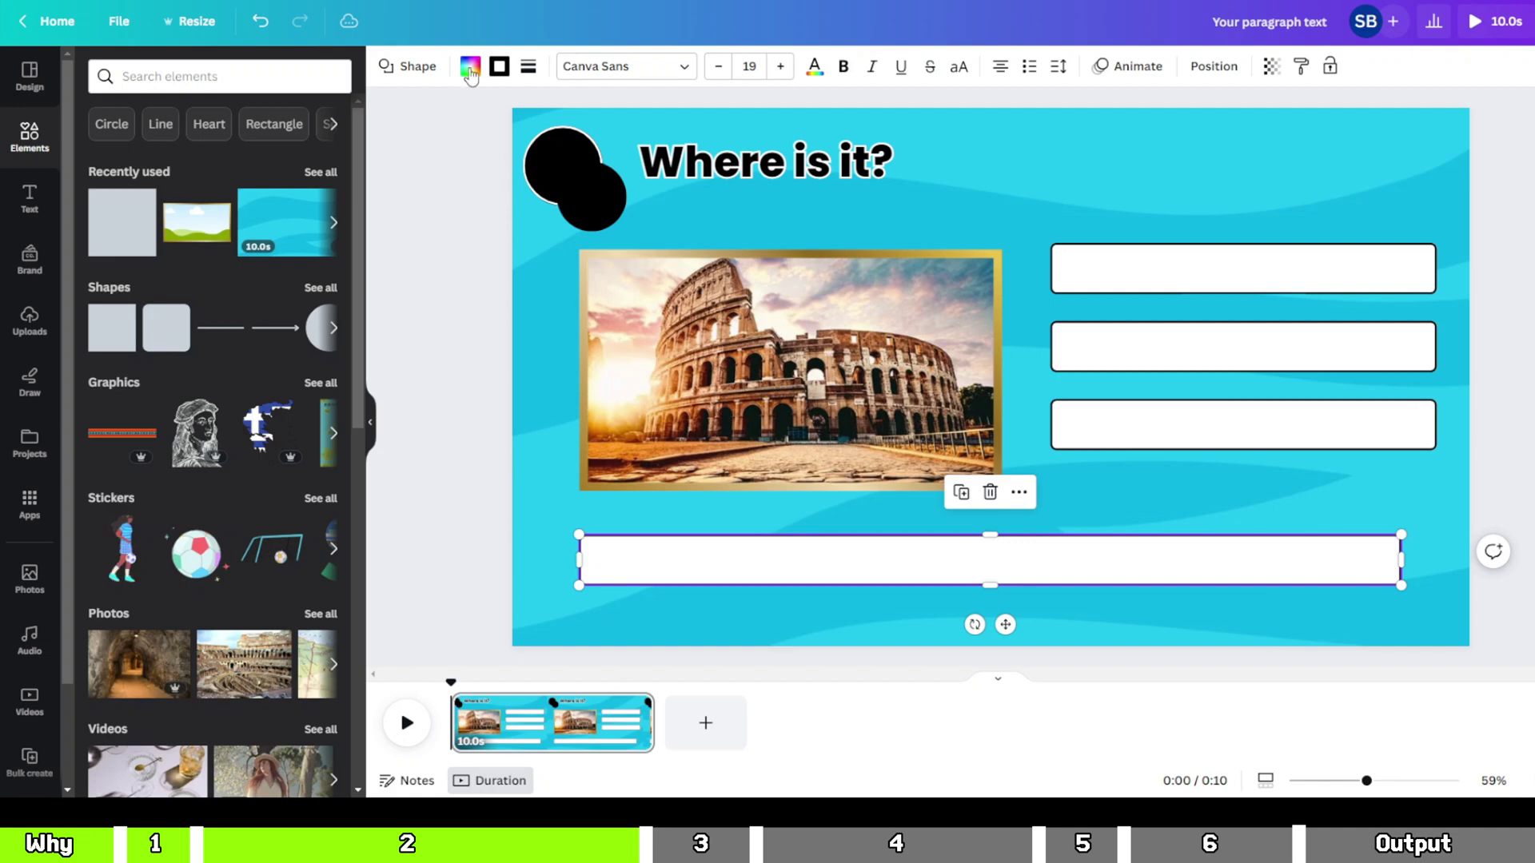
{"action": "left_click", "coordinate": [471, 66]}
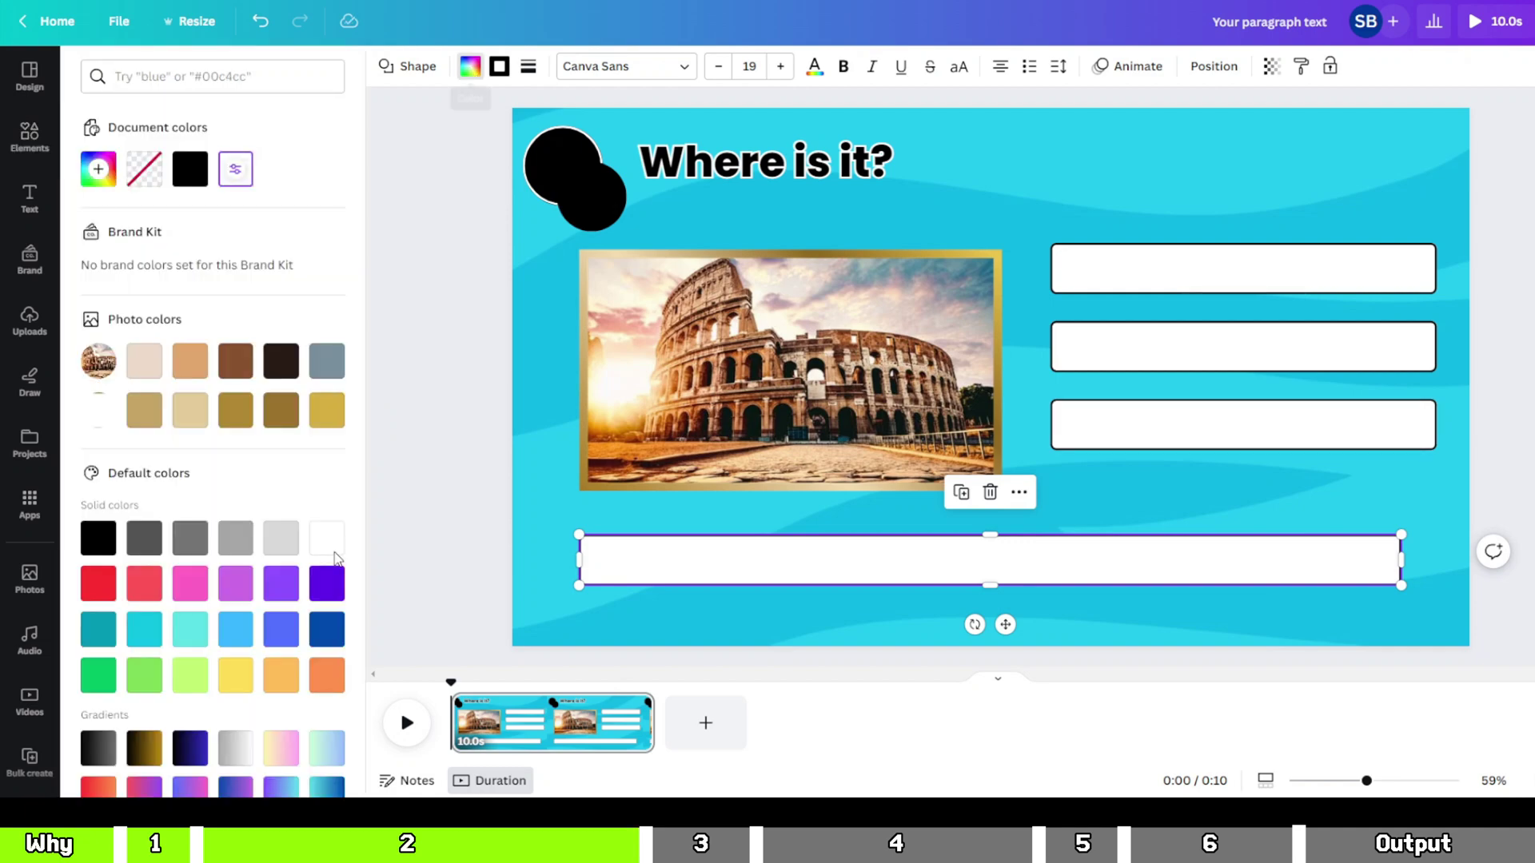
{"action": "left_click", "coordinate": [236, 675]}
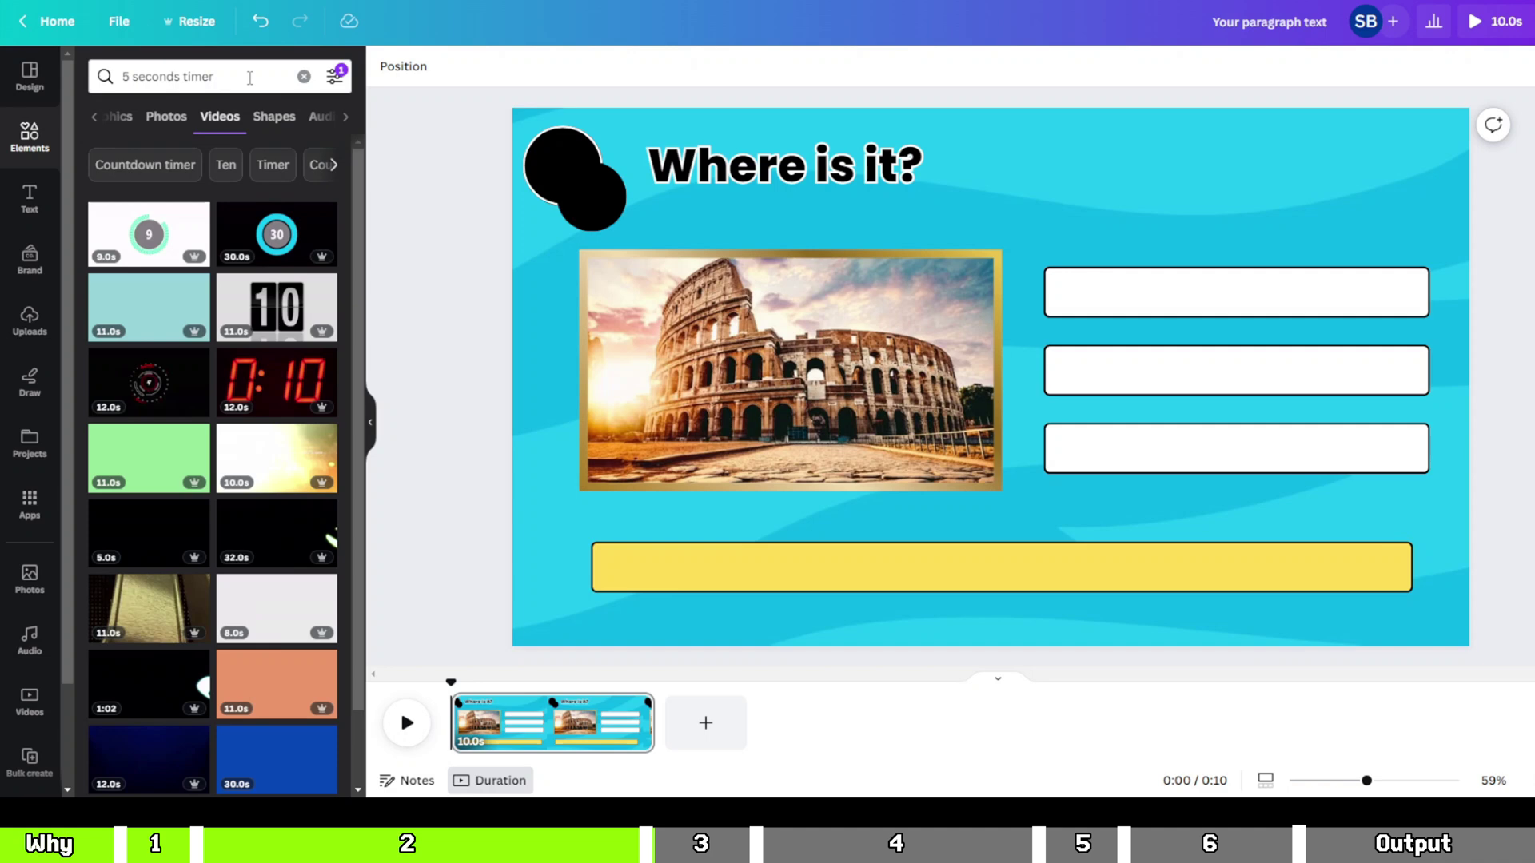
Step: Browse the video elements for "5 seconds timer"
{"action": "left_click", "coordinate": [250, 78]}
{"action": "left_click", "coordinate": [356, 165]}
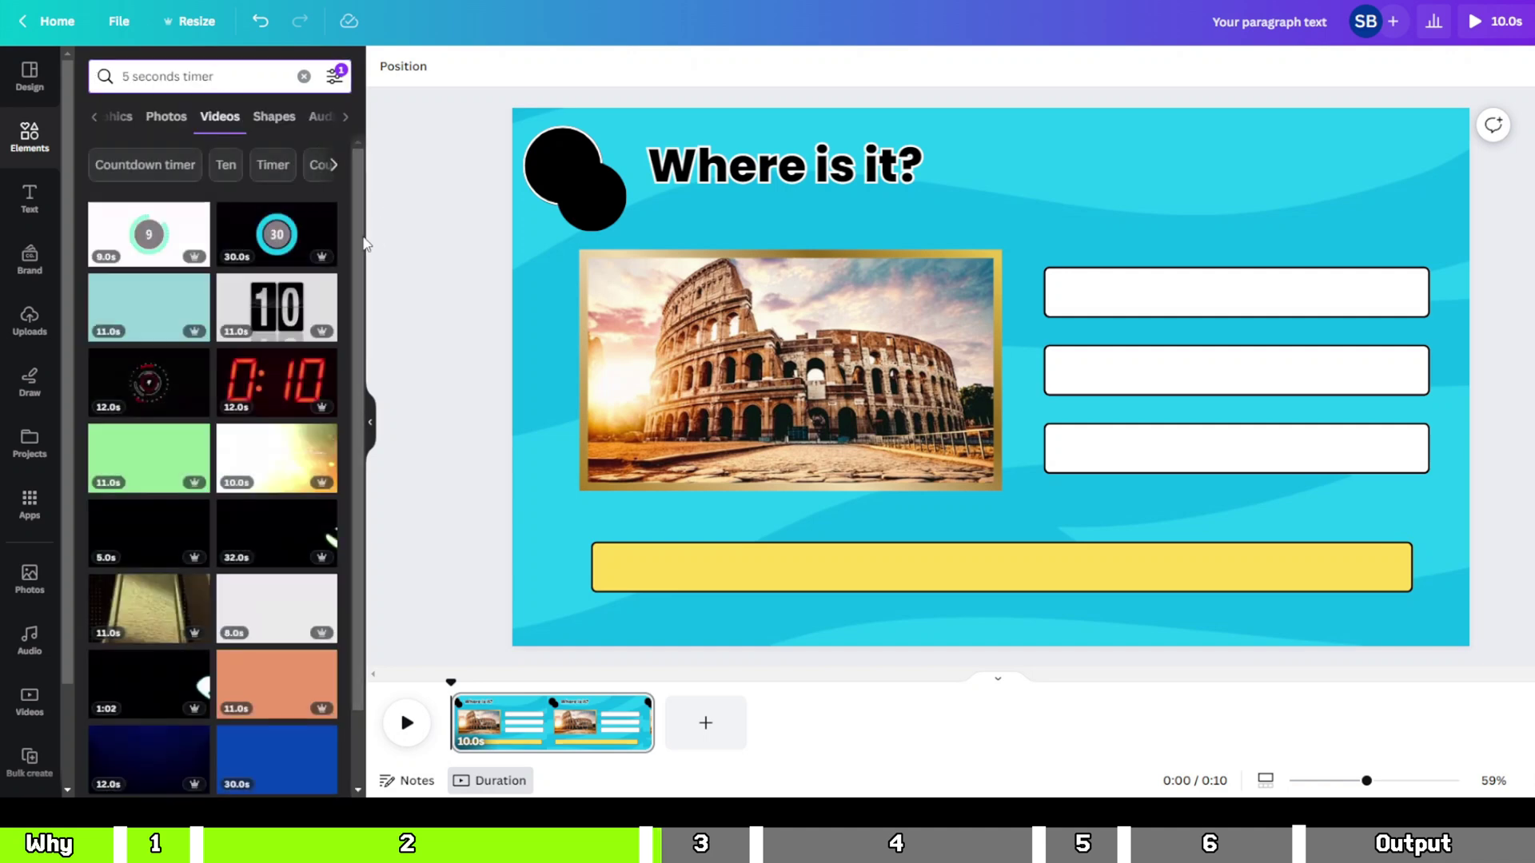
{"action": "mouse_move", "coordinate": [360, 226]}
{"action": "left_mouse_down"}
{"action": "mouse_move", "coordinate": [351, 414]}
{"action": "mouse_move", "coordinate": [362, 238]}
{"action": "left_mouse_up"}
{"action": "scroll", "coordinate": [362, 238], "scroll_direction": "up", "scroll_amount": 2}
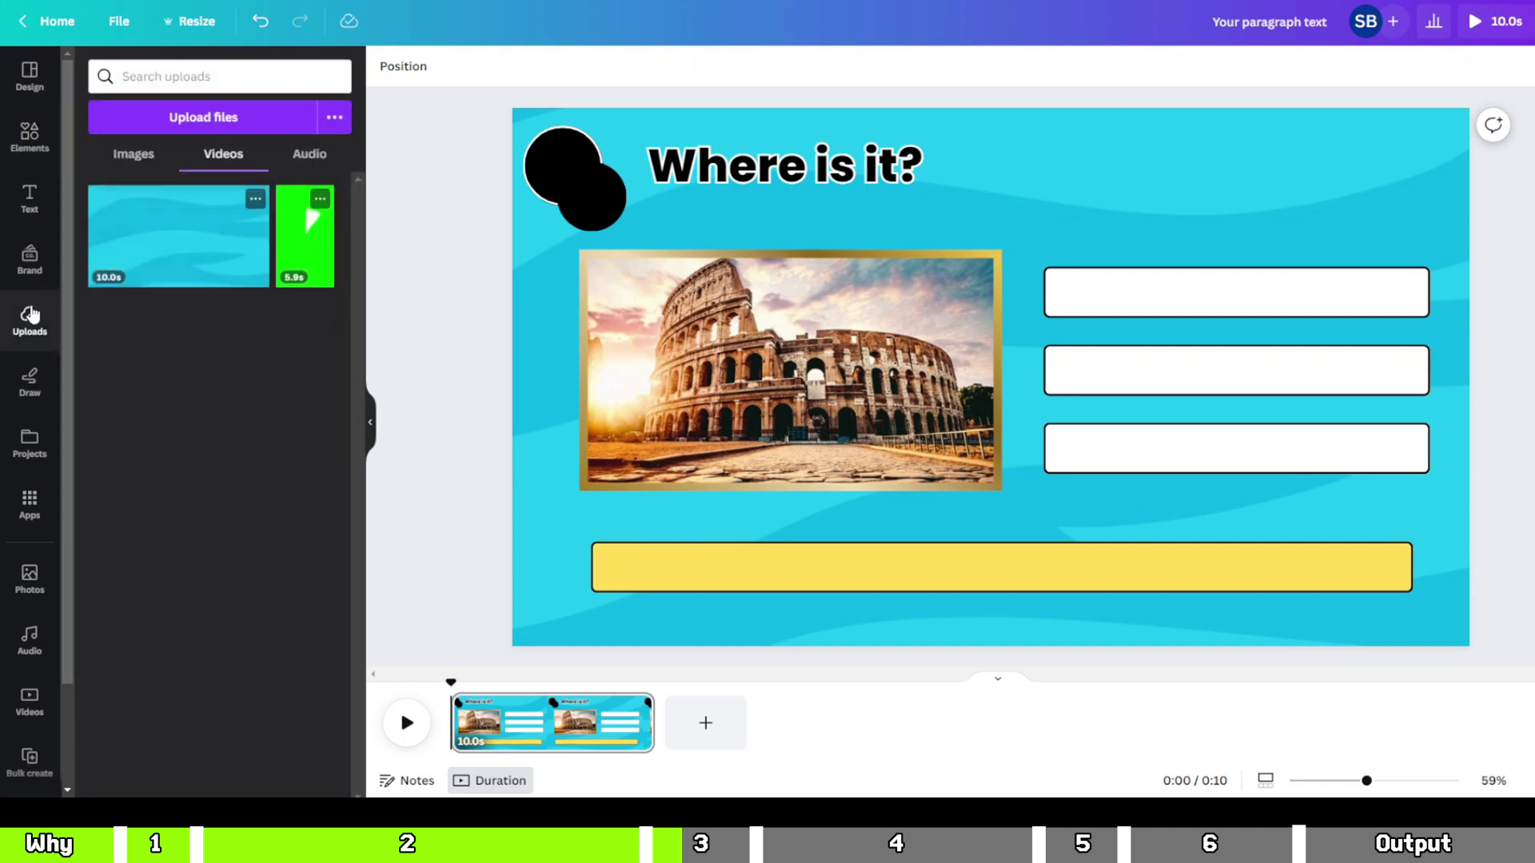
Step: Add the uploaded green-screen countdown video to the page and remove its background
{"action": "left_click", "coordinate": [296, 236]}
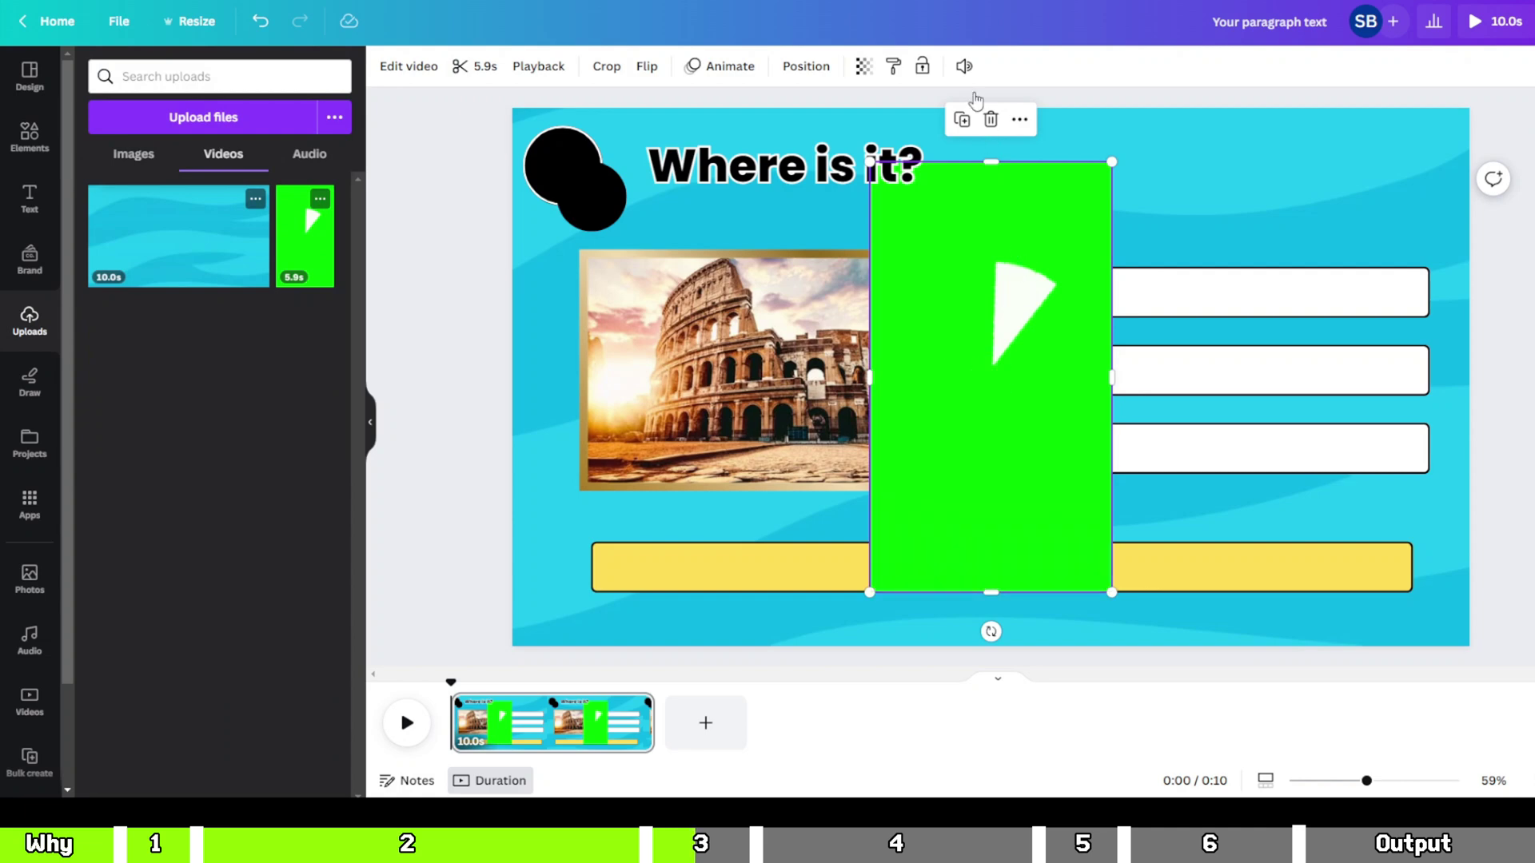
{"action": "left_click", "coordinate": [989, 379]}
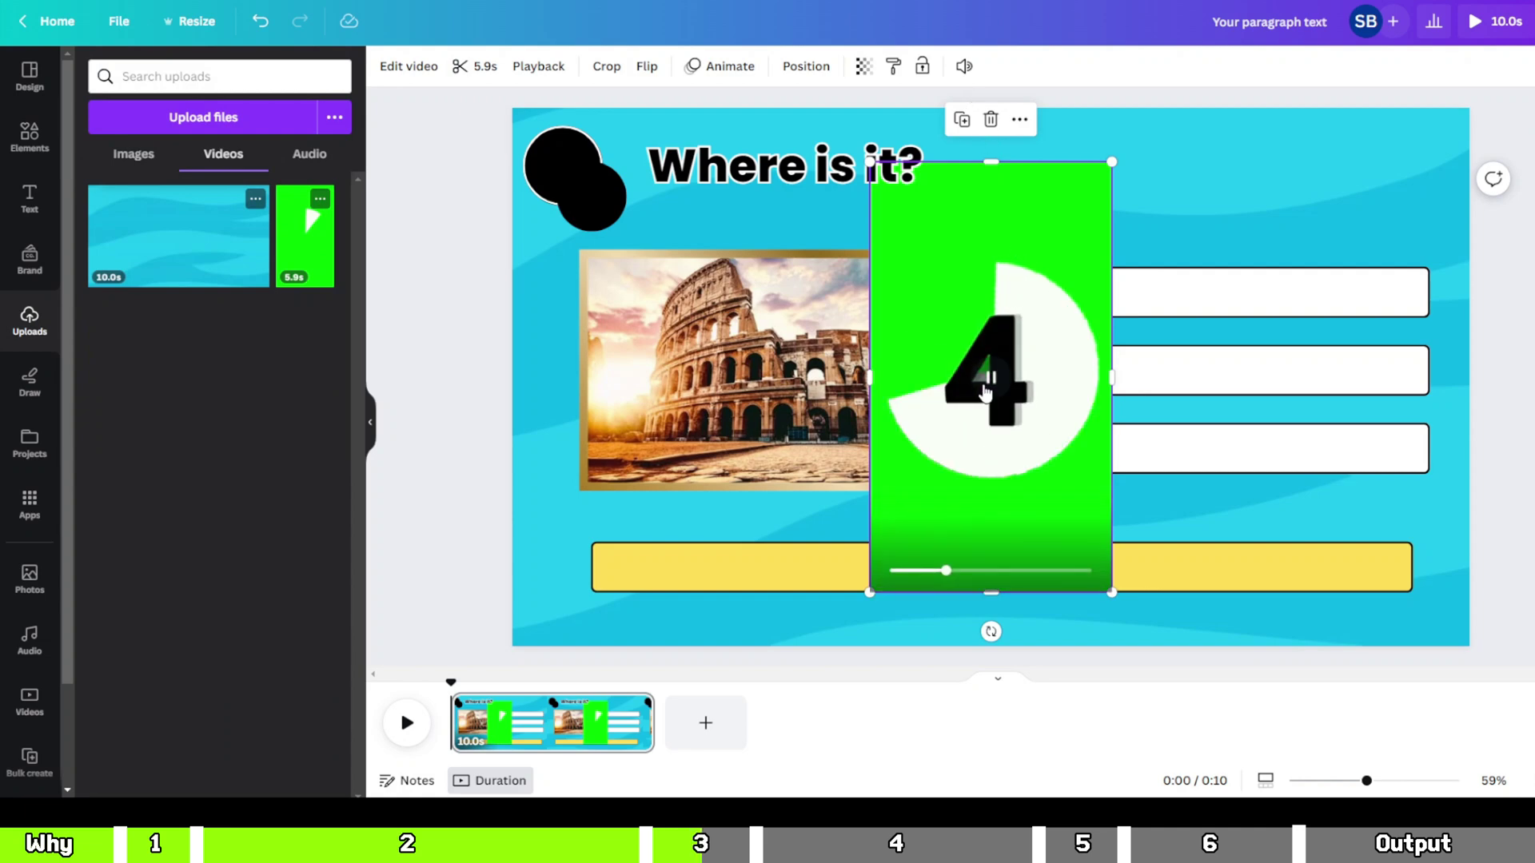
{"action": "left_click", "coordinate": [988, 384]}
{"action": "left_click", "coordinate": [409, 67]}
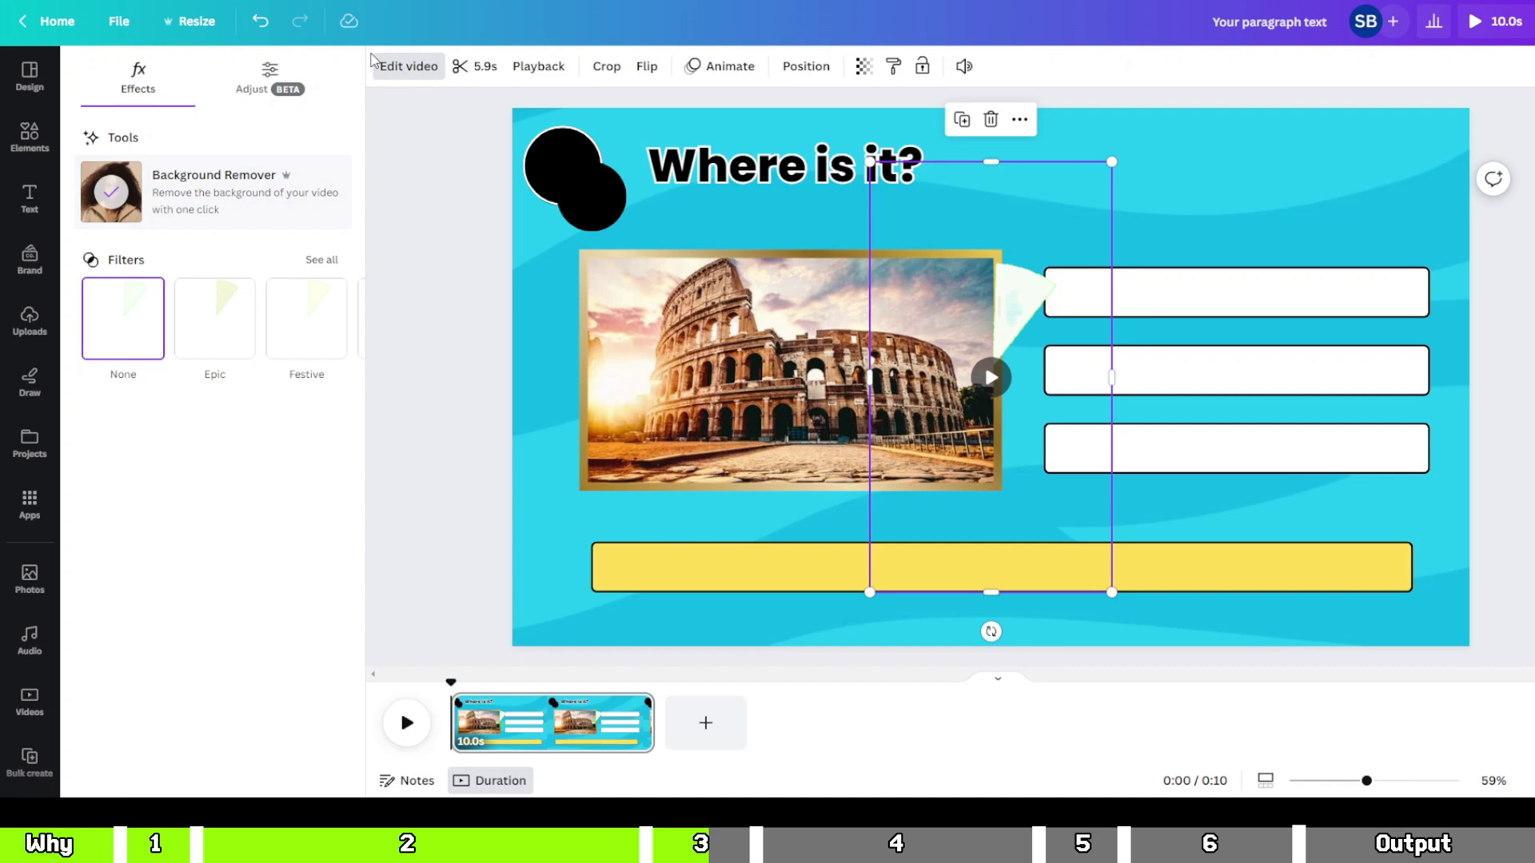
Step: Trim the countdown clip to 5.0 seconds and place it, scaled down, in the page's upper-right corner
{"action": "left_click", "coordinate": [485, 70]}
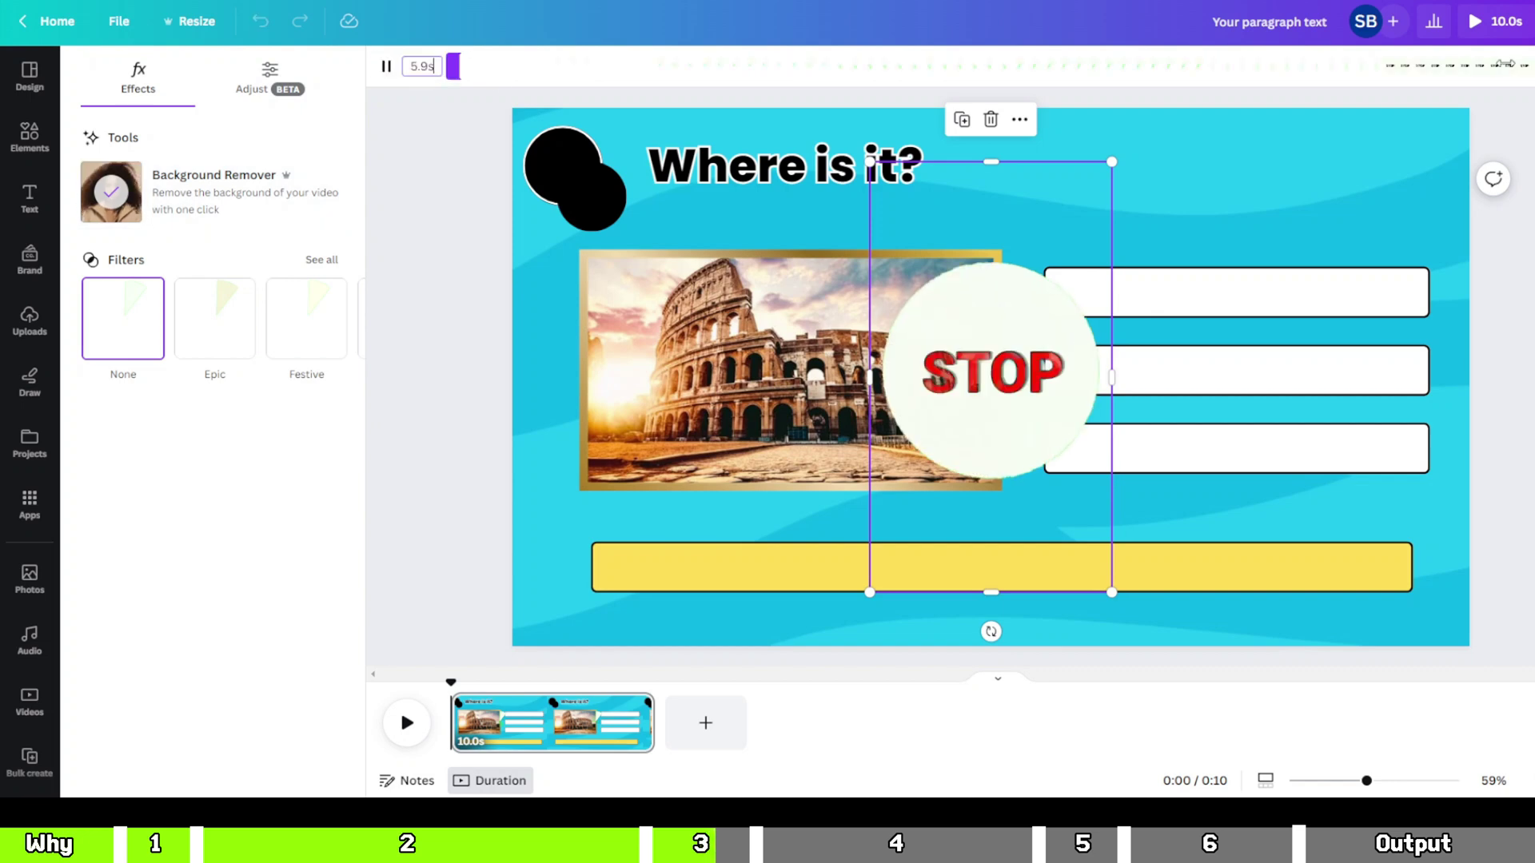
{"action": "left_click_drag", "start_coordinate": [1504, 64], "coordinate": [1394, 66]}
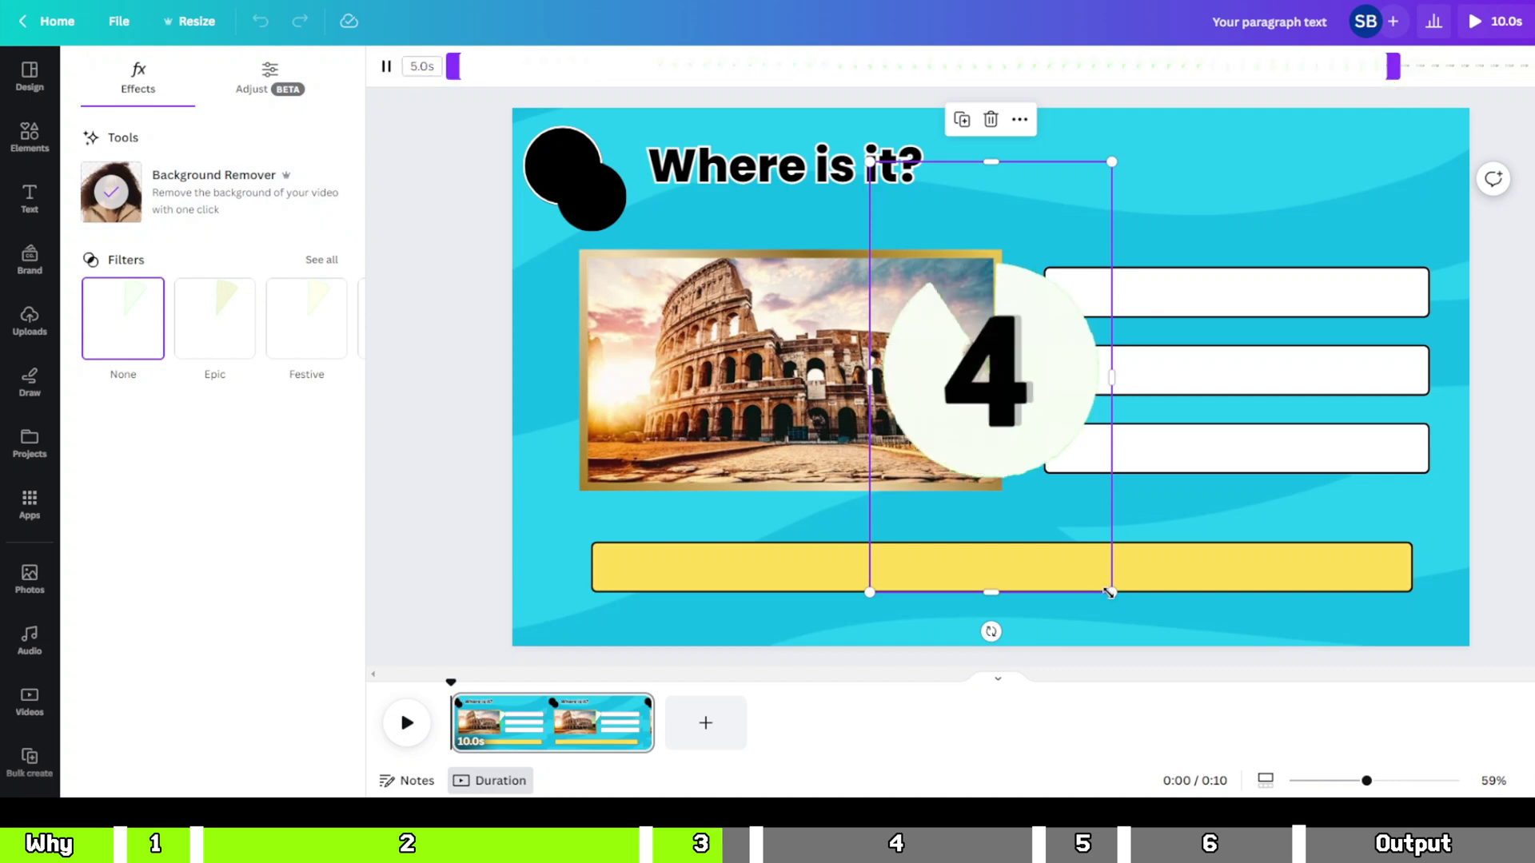
{"action": "left_click_drag", "start_coordinate": [1109, 592], "coordinate": [938, 284]}
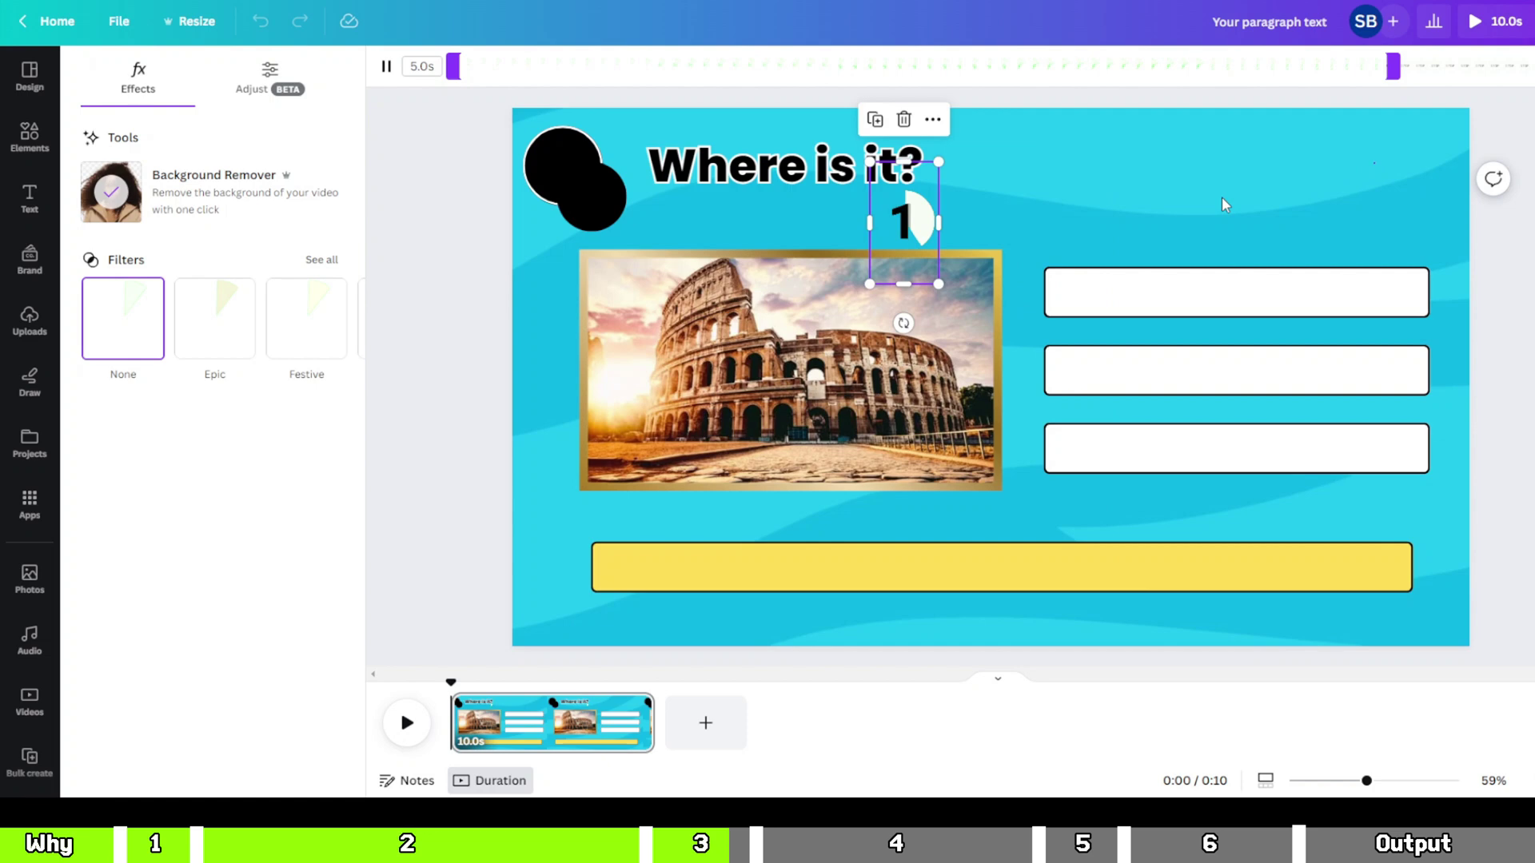
{"action": "left_click_drag", "start_coordinate": [904, 224], "coordinate": [1355, 178]}
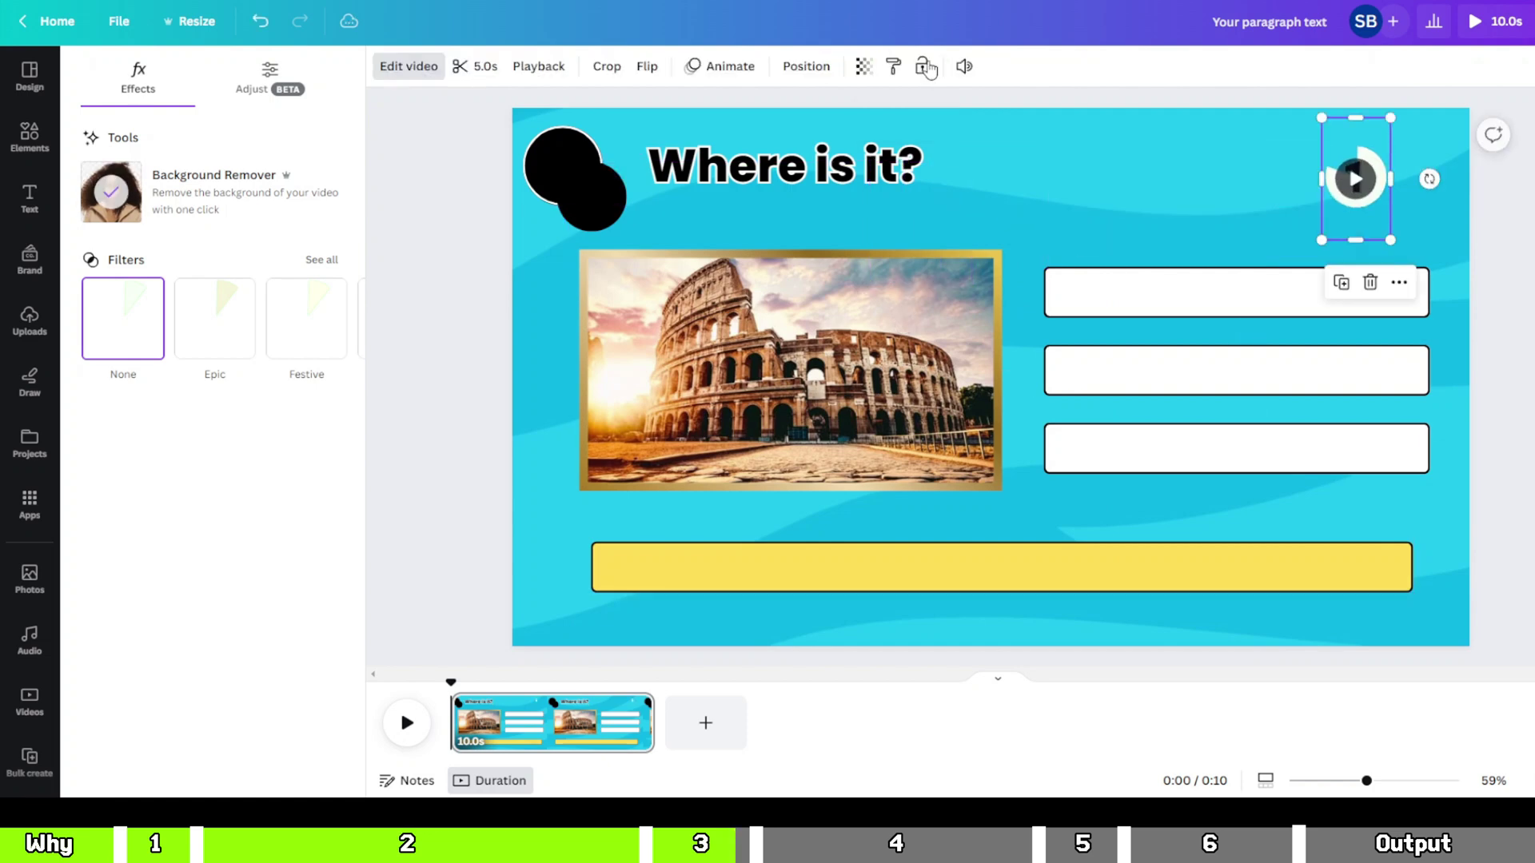
{"action": "left_click", "coordinate": [927, 69]}
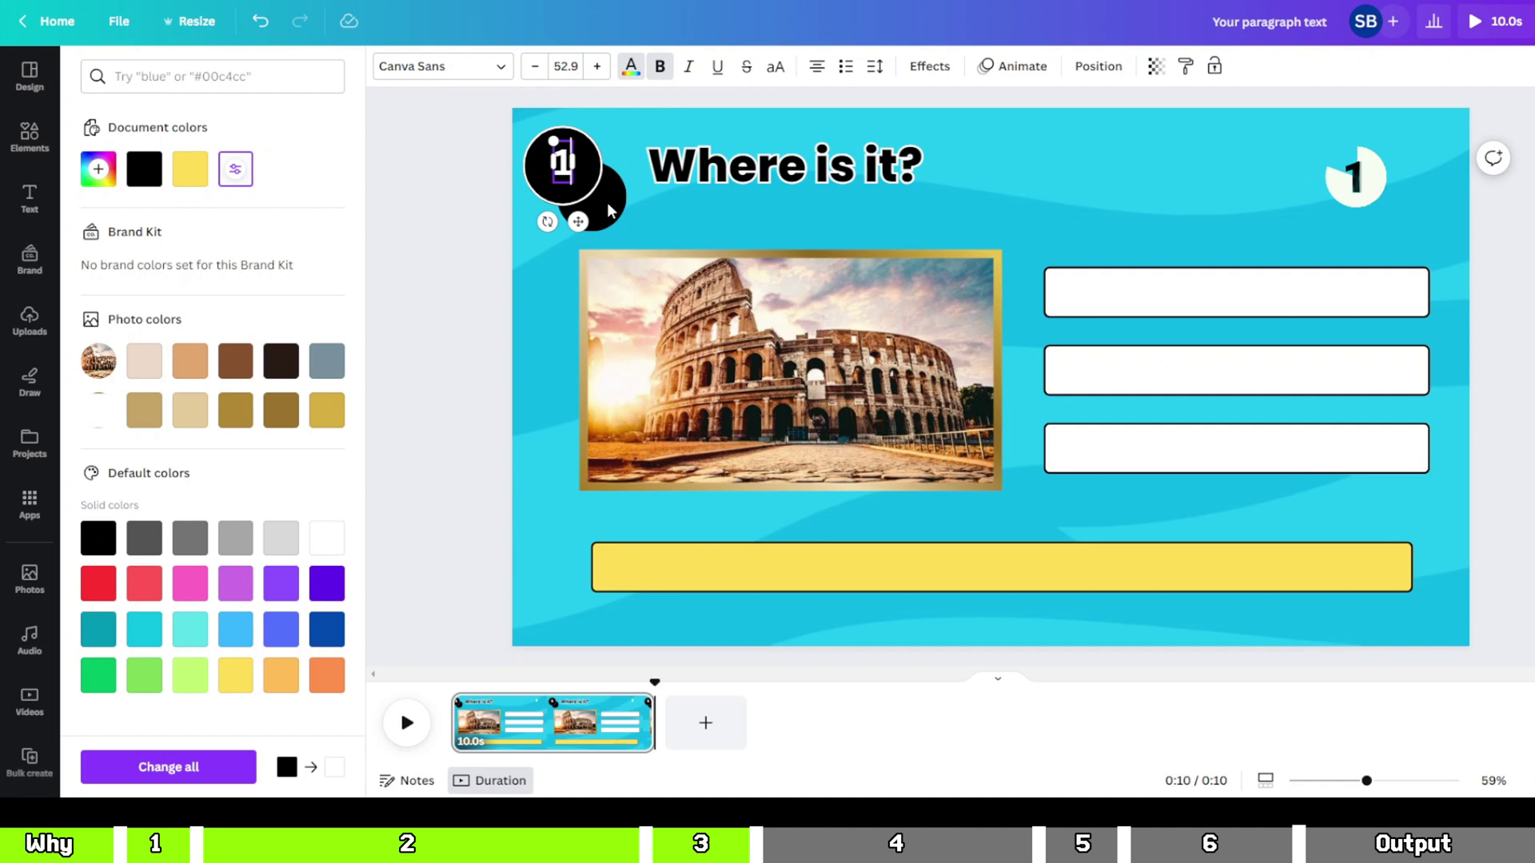
Step: Duplicate the number text "1" and put "/10" in the smaller black circle
{"action": "key", "text": "ctrl+d"}
{"action": "left_click_drag", "start_coordinate": [574, 176], "coordinate": [1244, 292]}
{"action": "double_click", "coordinate": [595, 206]}
{"action": "type", "text": "/10"}
Step: Place a black copy of the number text on the first white bar and change it to "France"
{"action": "left_click", "coordinate": [562, 163]}
{"action": "key", "text": "ctrl+d"}
{"action": "left_click", "coordinate": [631, 66]}
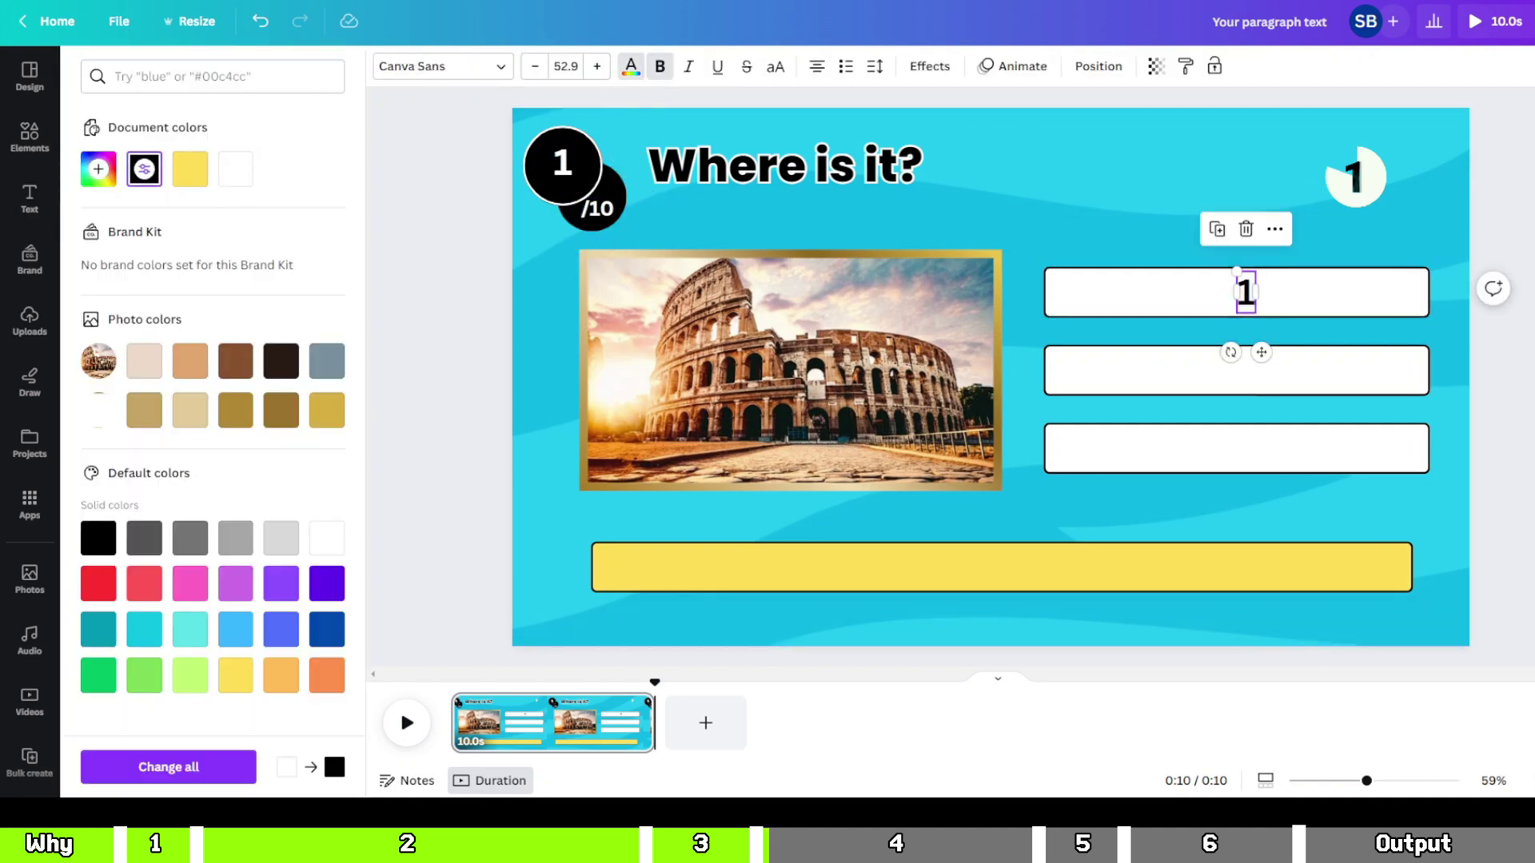
{"action": "double_click", "coordinate": [1245, 292]}
{"action": "type", "text": "France"}
Step: Duplicate the "France" text onto the second and third white bars and change the copies to "Italy" and "Spain"
{"action": "key", "text": "ctrl+d"}
{"action": "double_click", "coordinate": [1245, 370]}
{"action": "type", "text": "Italy"}
{"action": "left_click_drag", "start_coordinate": [1271, 362], "coordinate": [1250, 507]}
{"action": "key", "text": "ctrl+d"}
{"action": "double_click", "coordinate": [1237, 449]}
{"action": "type", "text": "Spain"}
Step: Duplicate the "Italy" text onto the yellow bar as the answer and center the option text in its white bar
{"action": "left_click", "coordinate": [1246, 370]}
{"action": "key", "text": "ctrl+d"}
{"action": "left_click_drag", "start_coordinate": [1269, 435], "coordinate": [1011, 625]}
{"action": "left_click_drag", "start_coordinate": [1246, 370], "coordinate": [1236, 370]}
Step: Animate the question number with Fade, the three answer options with Wipe on enter, and the yellow-bar answer with Pop
{"action": "left_click", "coordinate": [562, 164]}
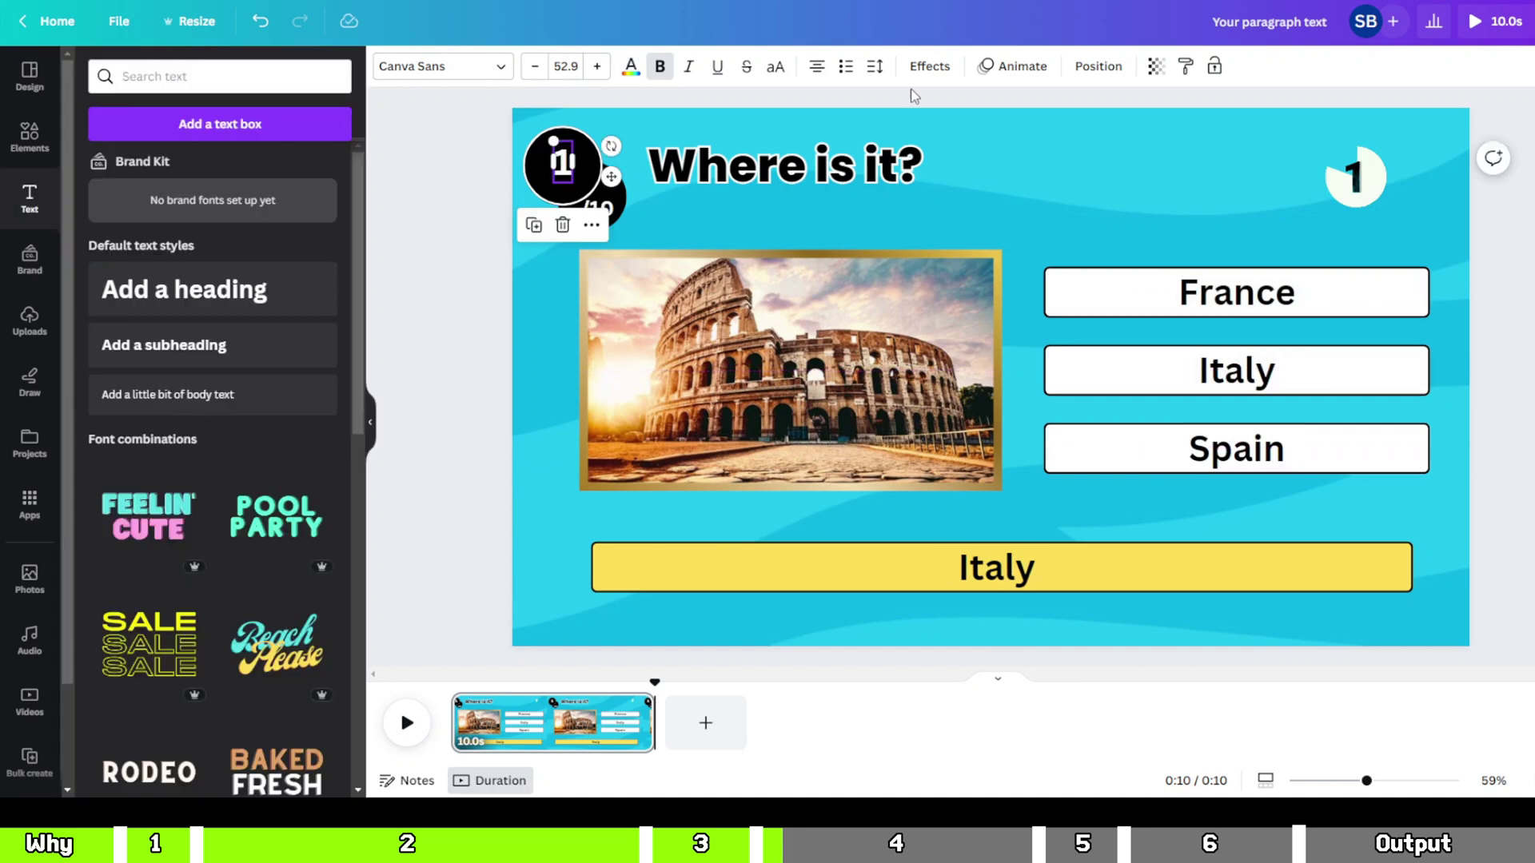
{"action": "left_click", "coordinate": [1012, 65]}
{"action": "left_click", "coordinate": [205, 366]}
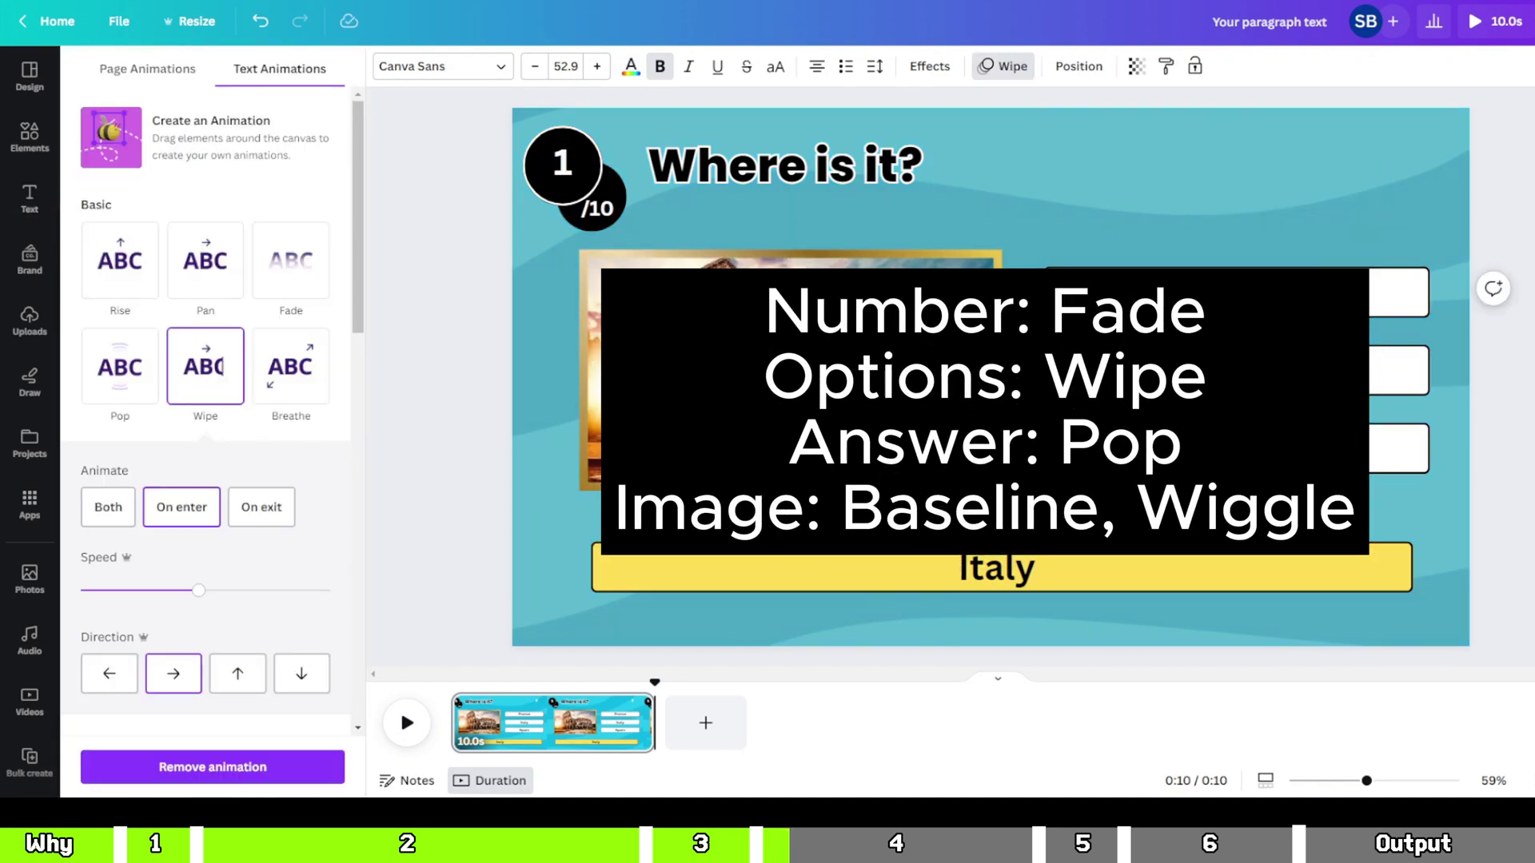
{"action": "left_click", "coordinate": [1237, 370]}
{"action": "left_click", "coordinate": [206, 366]}
{"action": "left_click", "coordinate": [1237, 449]}
{"action": "left_click", "coordinate": [997, 569]}
{"action": "left_click", "coordinate": [119, 366]}
Step: Give the Colosseum photo the Drift animation and the Wiggle motion effect at low intensity
{"action": "left_click", "coordinate": [791, 370]}
{"action": "left_click", "coordinate": [205, 471]}
{"action": "scroll", "coordinate": [347, 452], "scroll_direction": "down", "scroll_amount": 1}
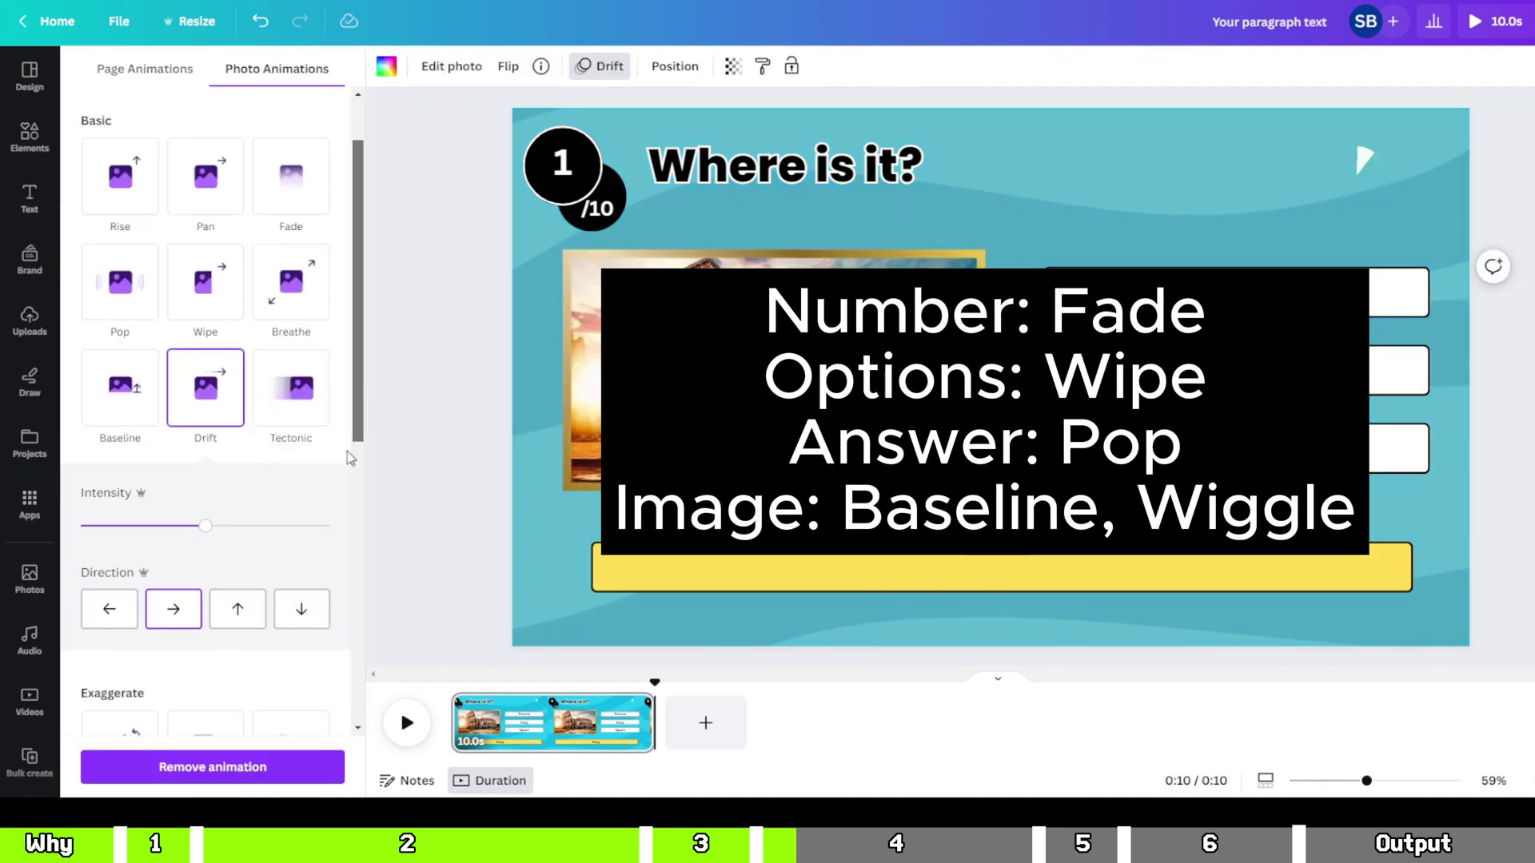
{"action": "scroll", "coordinate": [347, 457], "scroll_direction": "down", "scroll_amount": 8}
{"action": "left_click", "coordinate": [120, 687]}
{"action": "left_click_drag", "start_coordinate": [206, 657], "coordinate": [110, 657]}
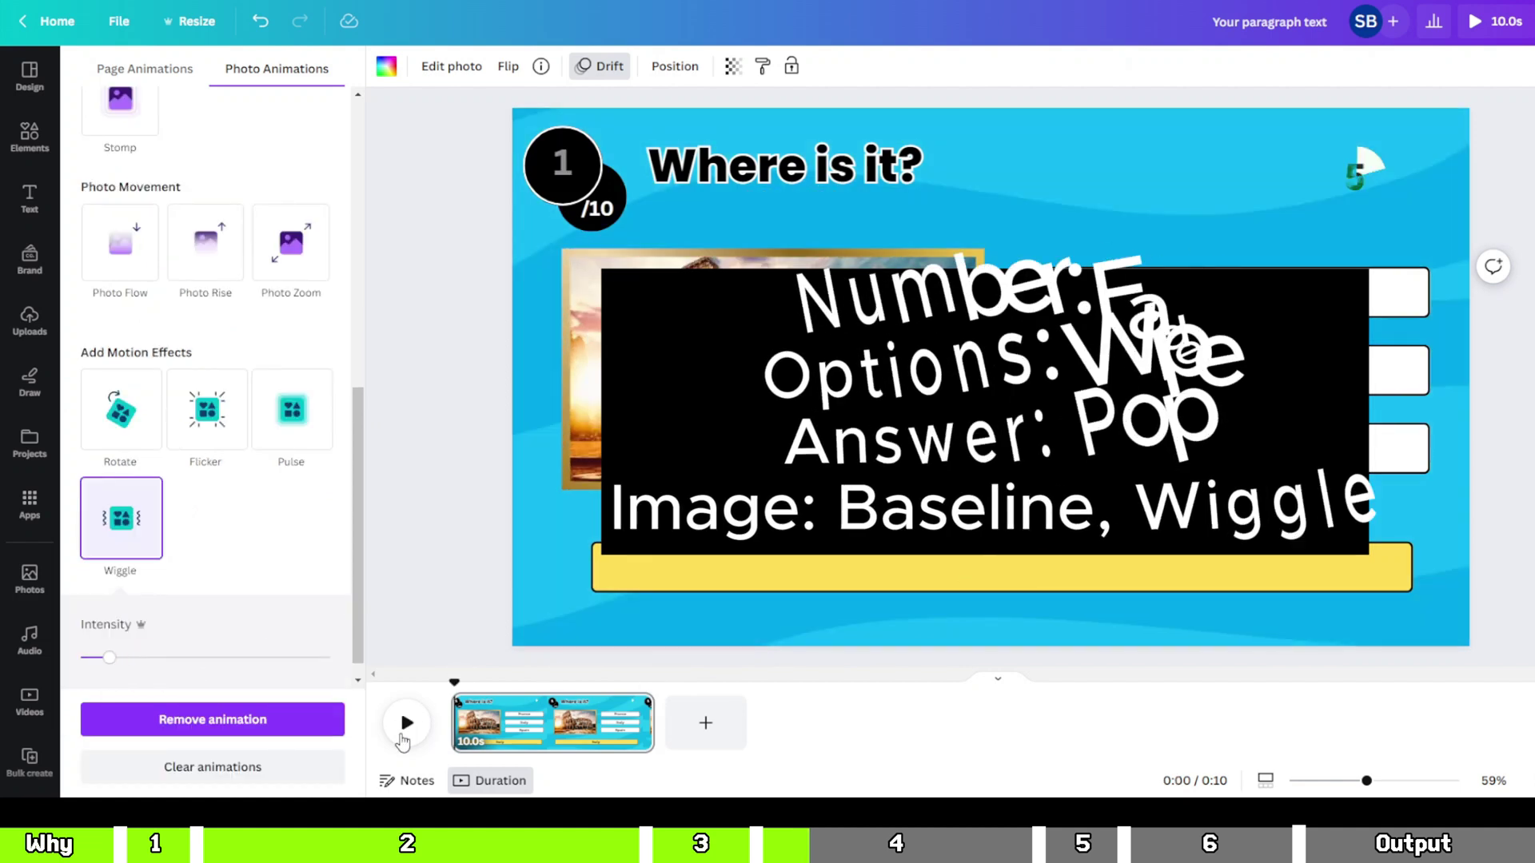
Step: Play the page to preview the timer and the element animations
{"action": "left_click", "coordinate": [403, 729]}
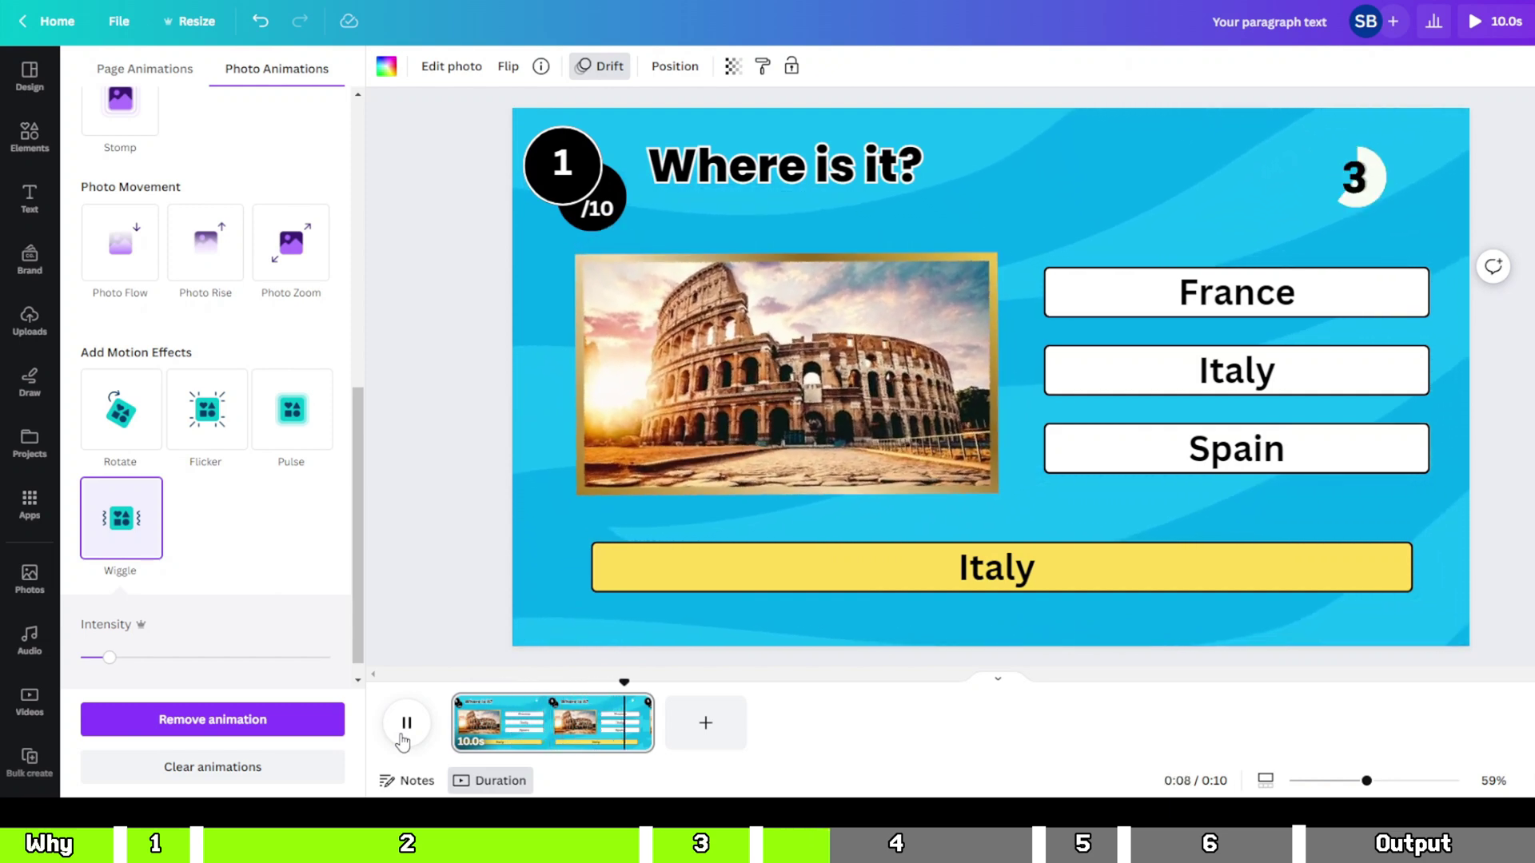
{"action": "left_click", "coordinate": [404, 736]}
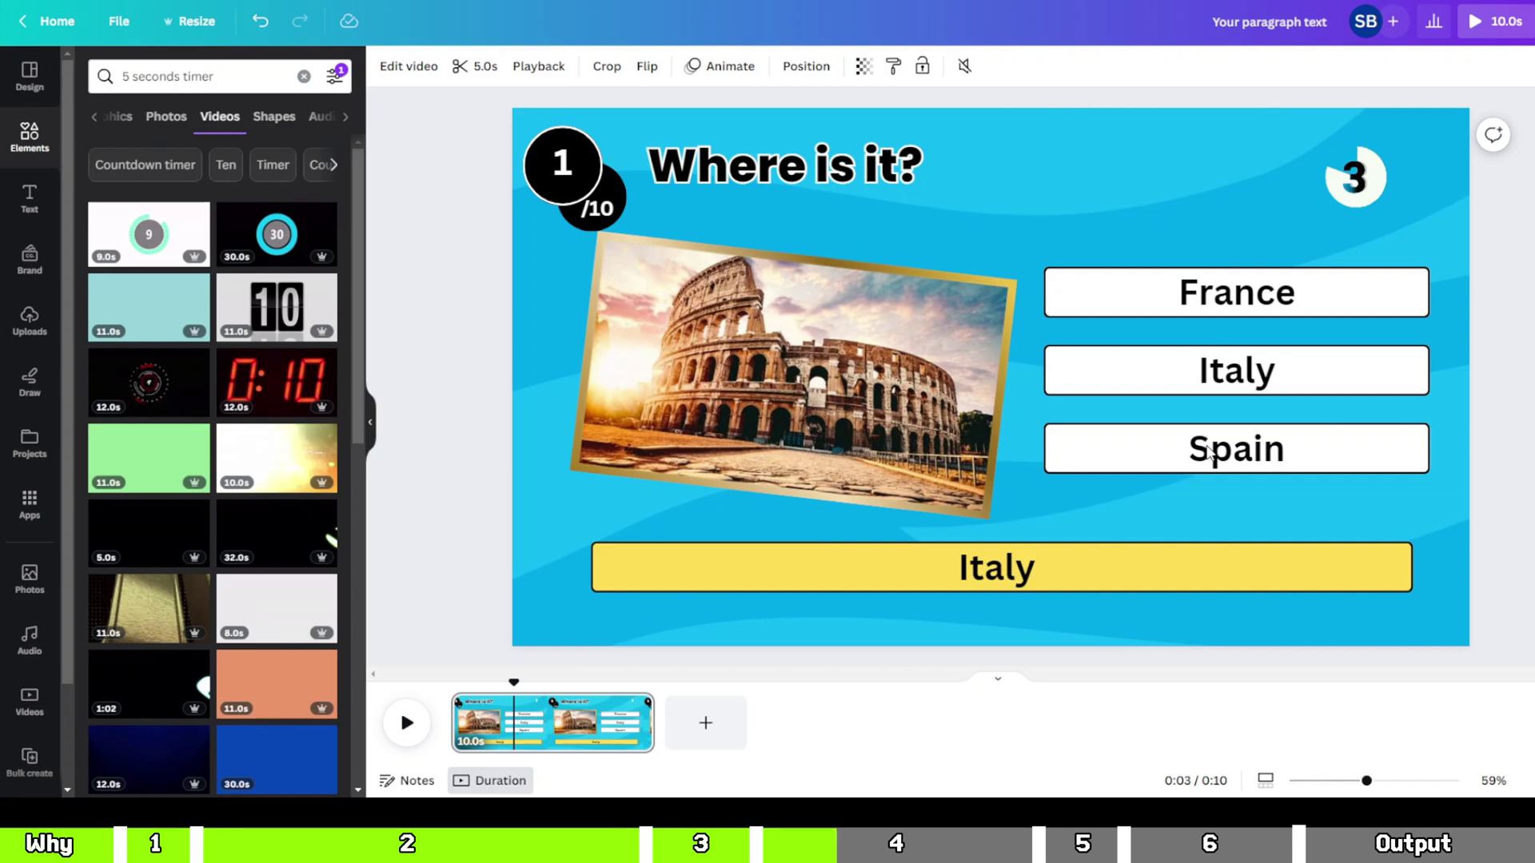
Step: Set the countdown timer's timing to start at about 3 seconds and run for 5.0 seconds
{"action": "left_click", "coordinate": [1369, 177]}
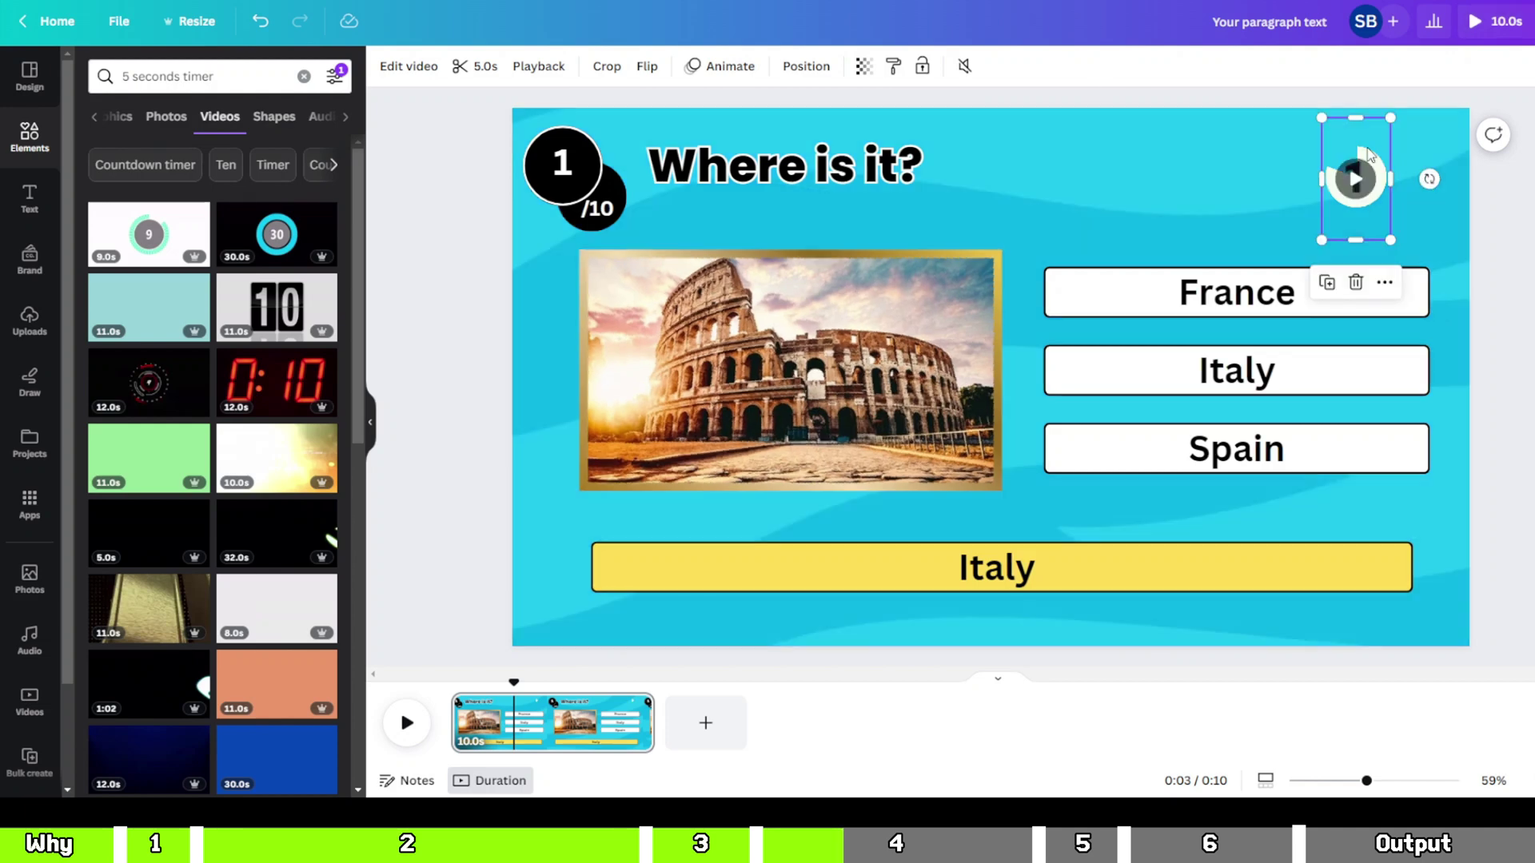
{"action": "right_click", "coordinate": [1377, 181]}
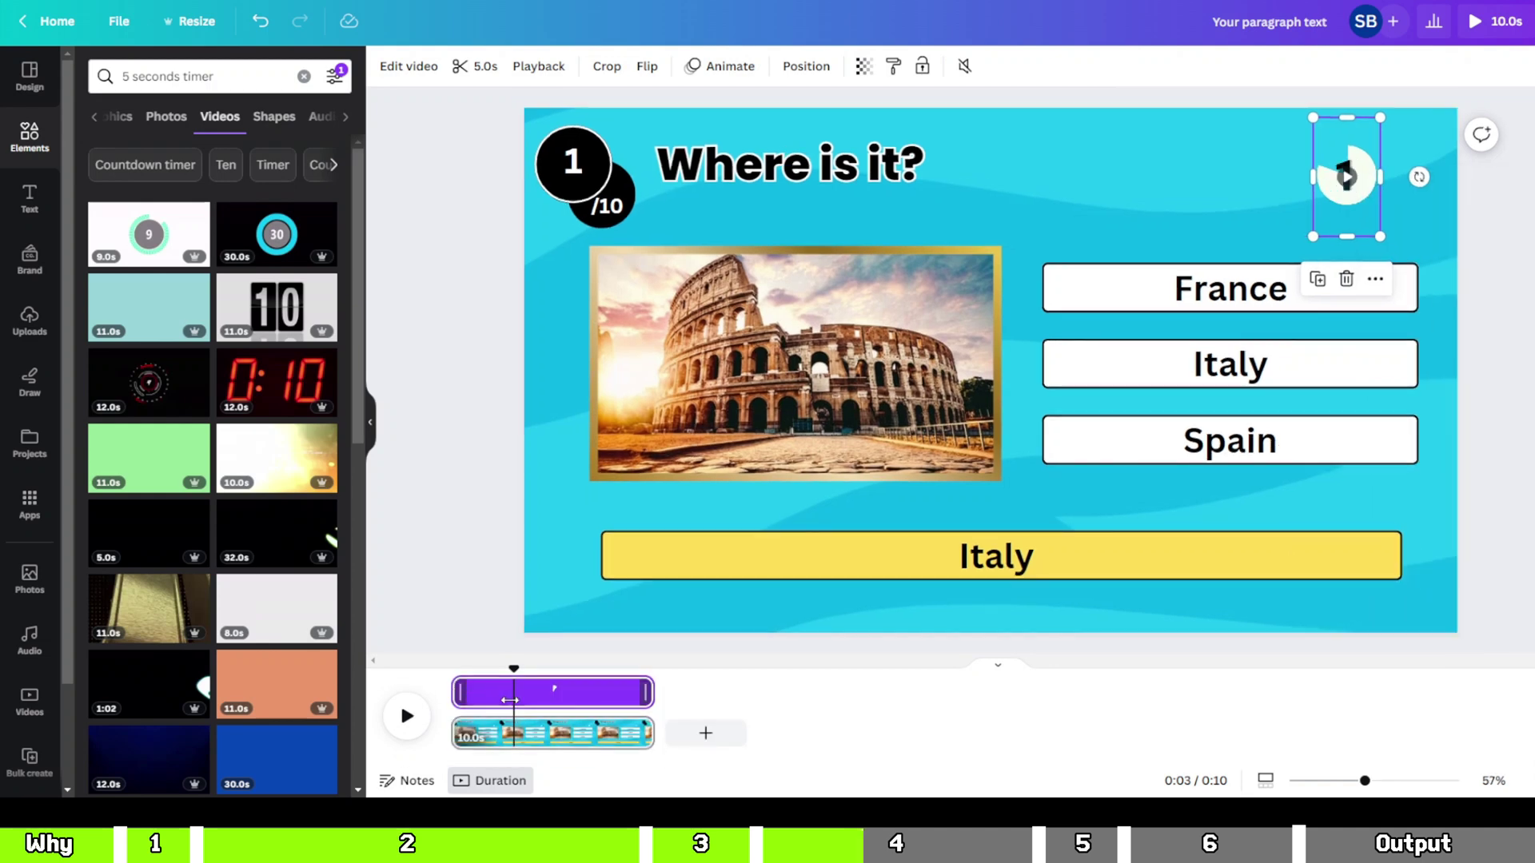
{"action": "left_click_drag", "start_coordinate": [510, 698], "coordinate": [512, 698]}
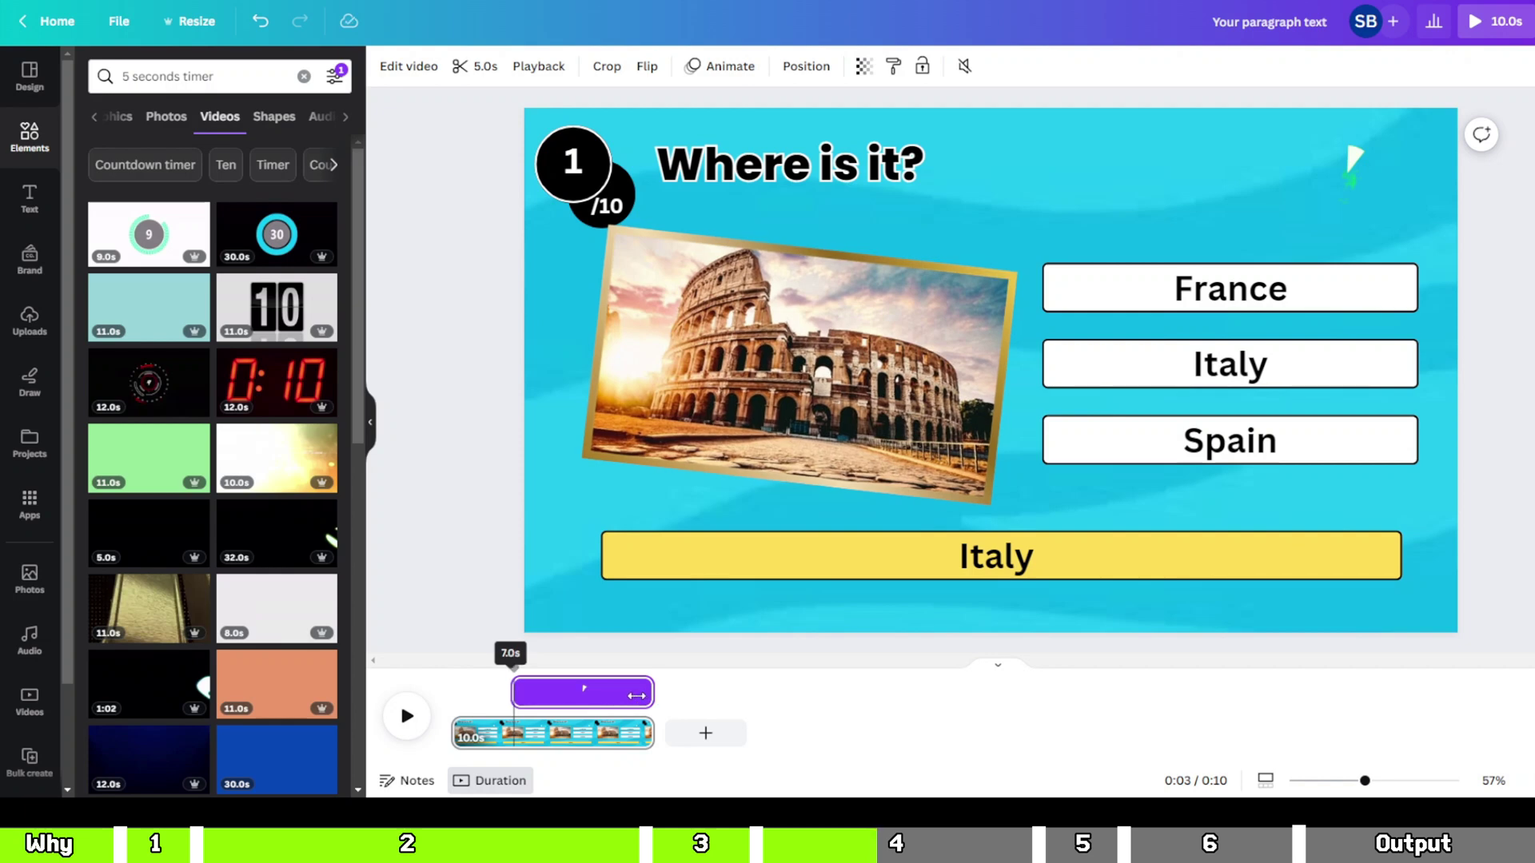
{"action": "left_click_drag", "start_coordinate": [635, 695], "coordinate": [608, 690]}
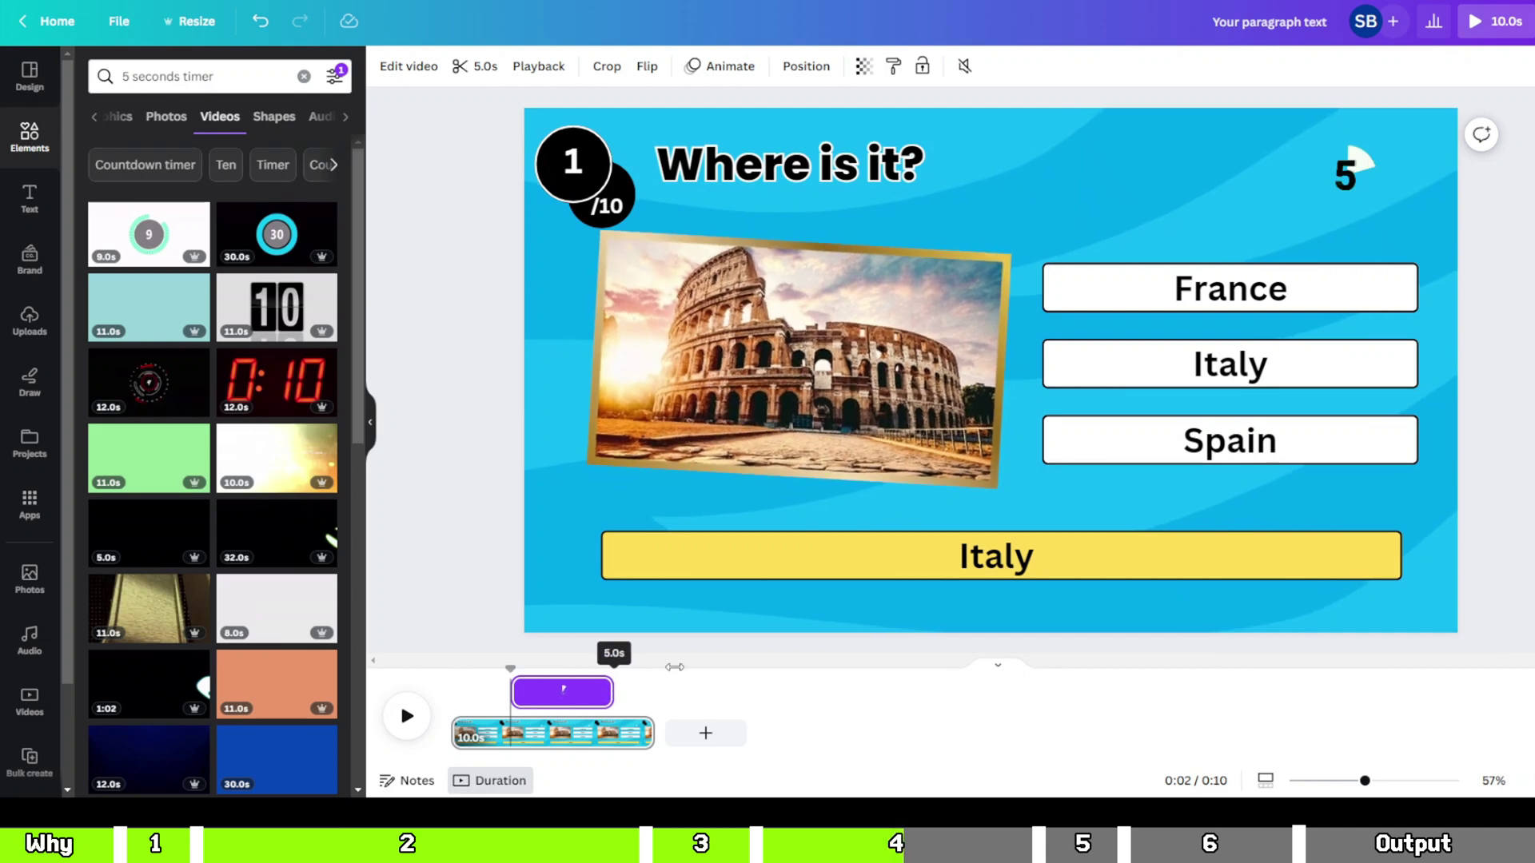
Step: Set the "Italy" answer text on the yellow bar to appear from about 8 seconds until the page ends
{"action": "left_click", "coordinate": [994, 559]}
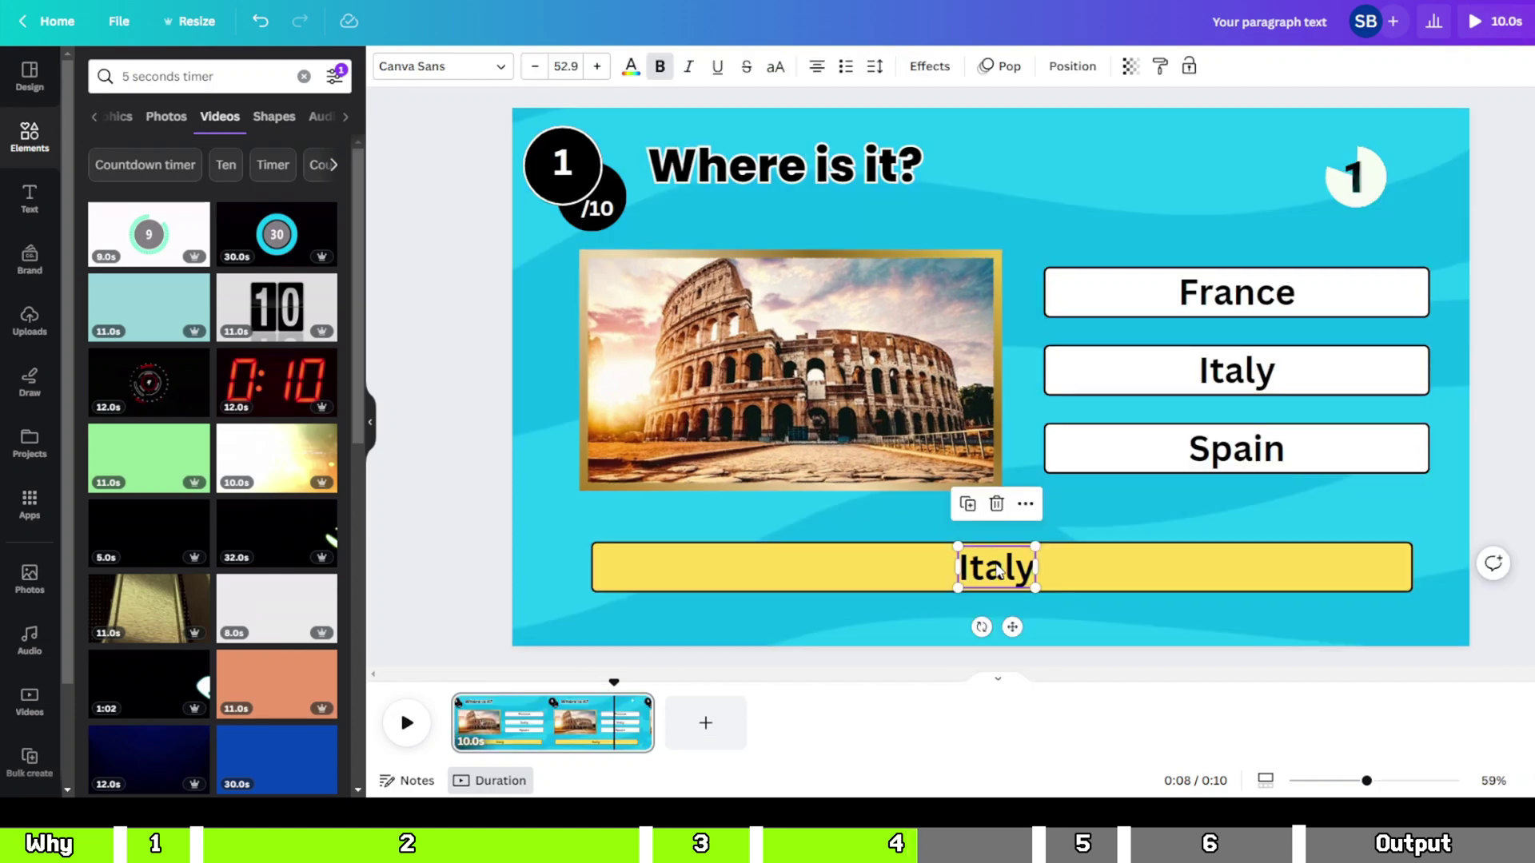
{"action": "right_click", "coordinate": [996, 570]}
{"action": "left_click", "coordinate": [1077, 640]}
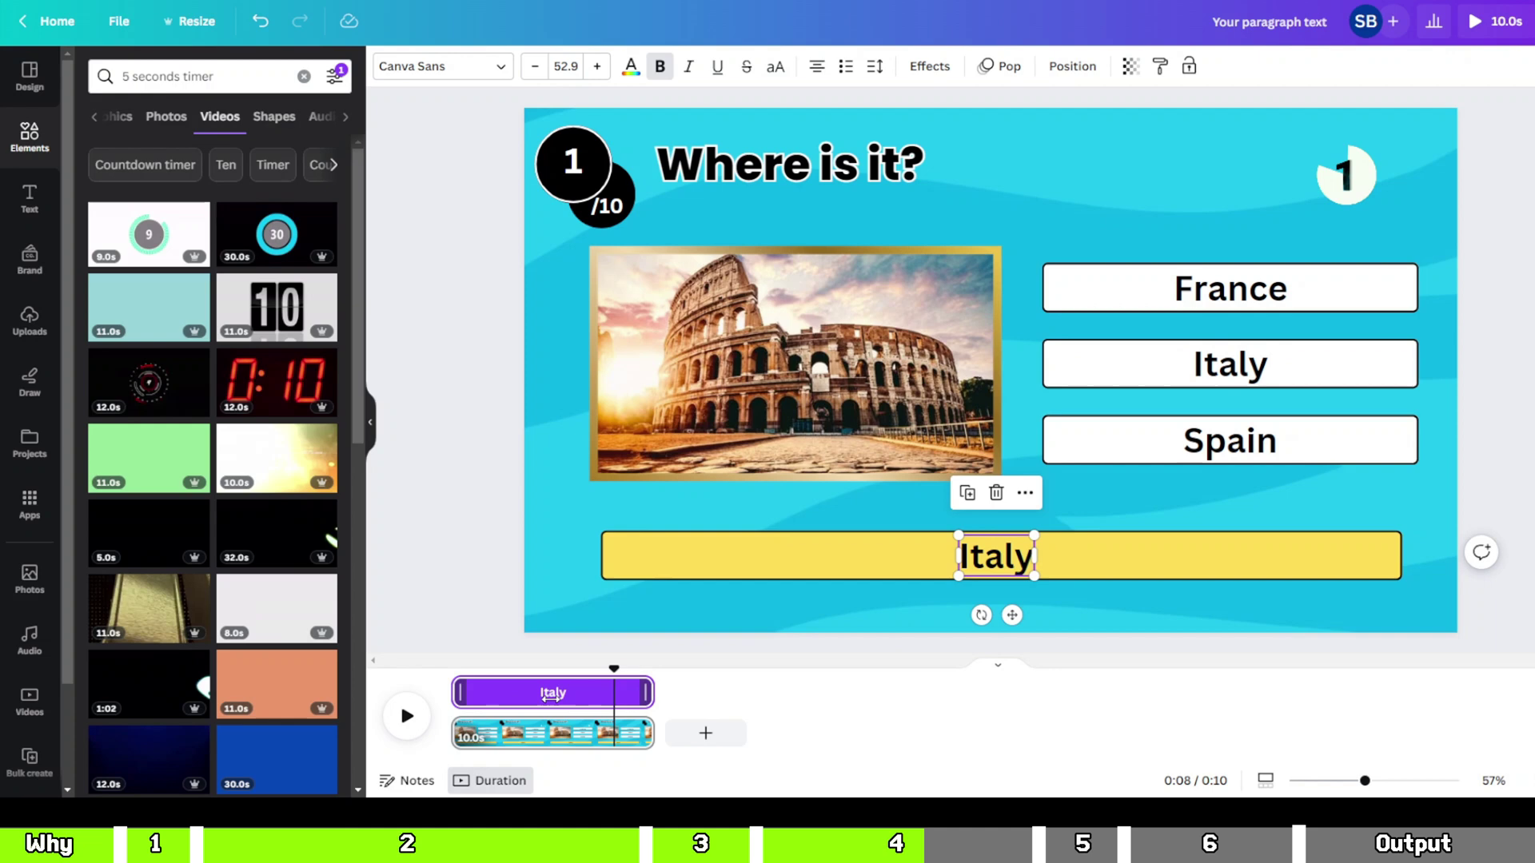
{"action": "left_click_drag", "start_coordinate": [455, 706], "coordinate": [615, 692]}
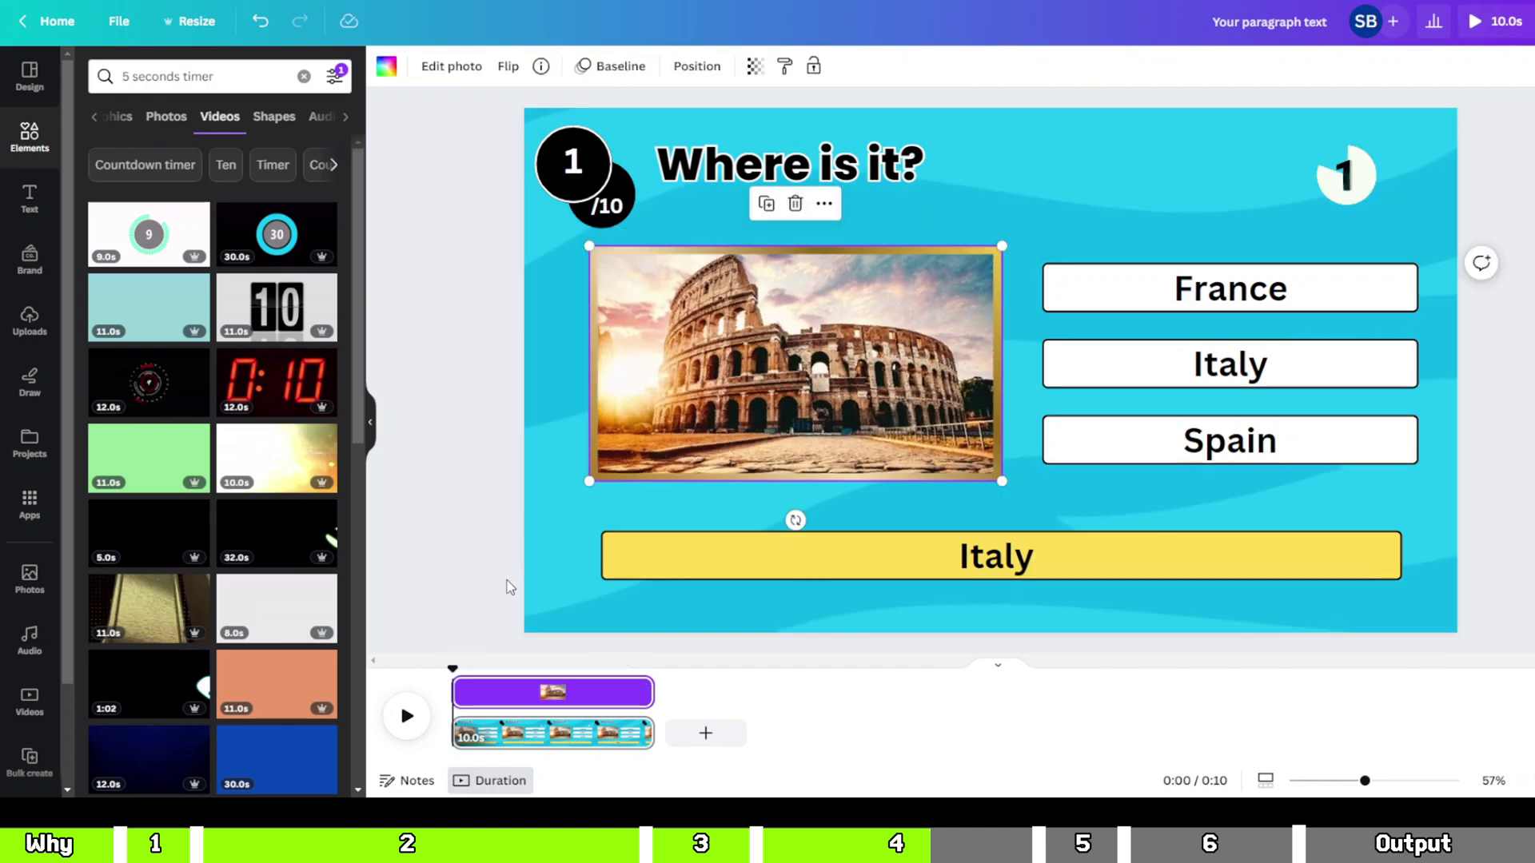
Step: Search the audio library for "cork" and add Cork Pop Open Half at the start of the page
{"action": "left_click", "coordinate": [41, 529]}
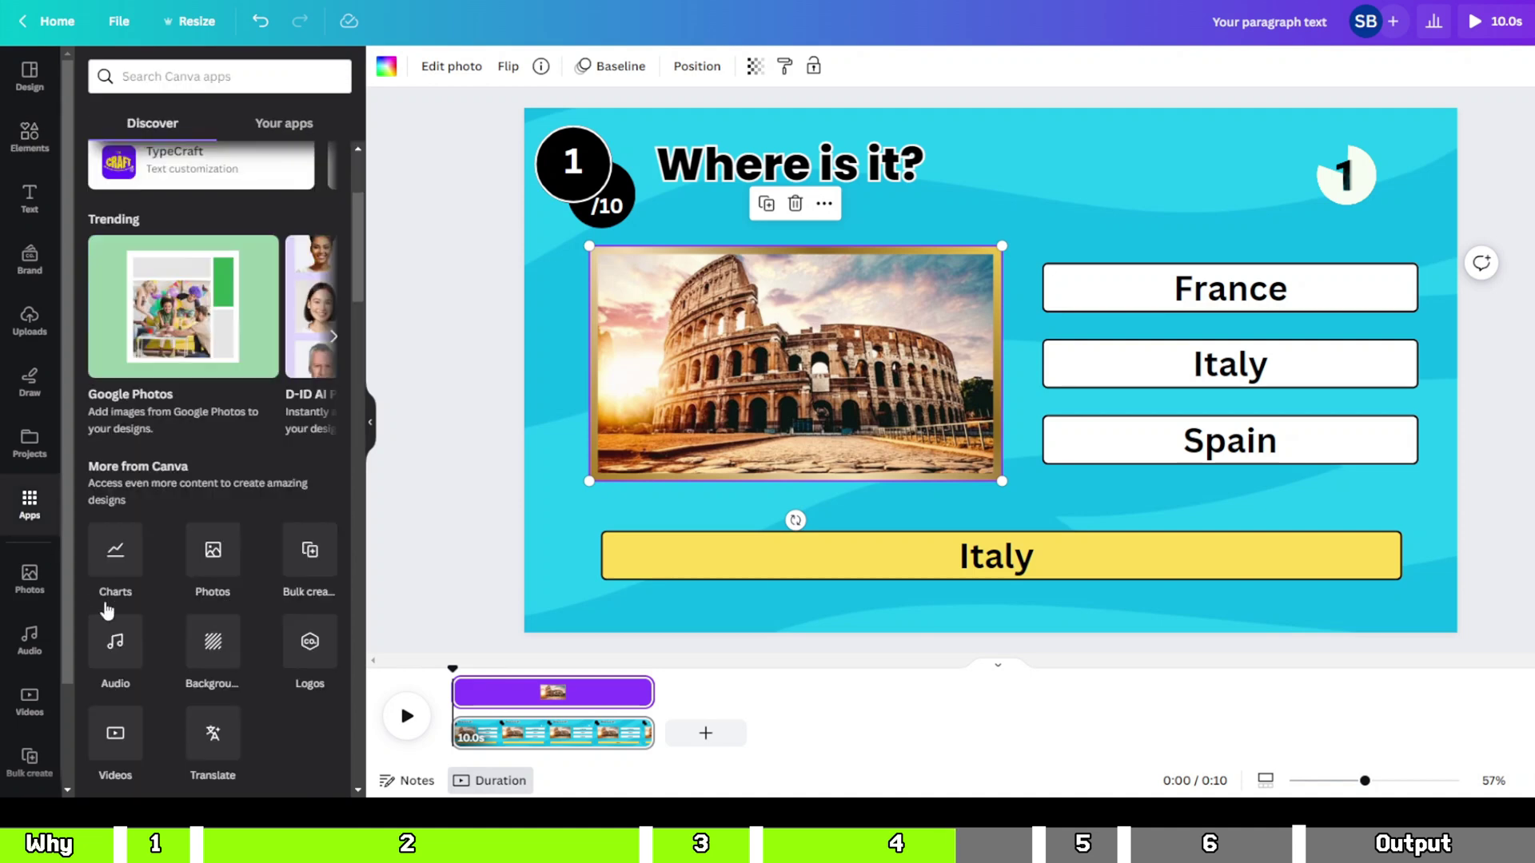
{"action": "left_click", "coordinate": [131, 642]}
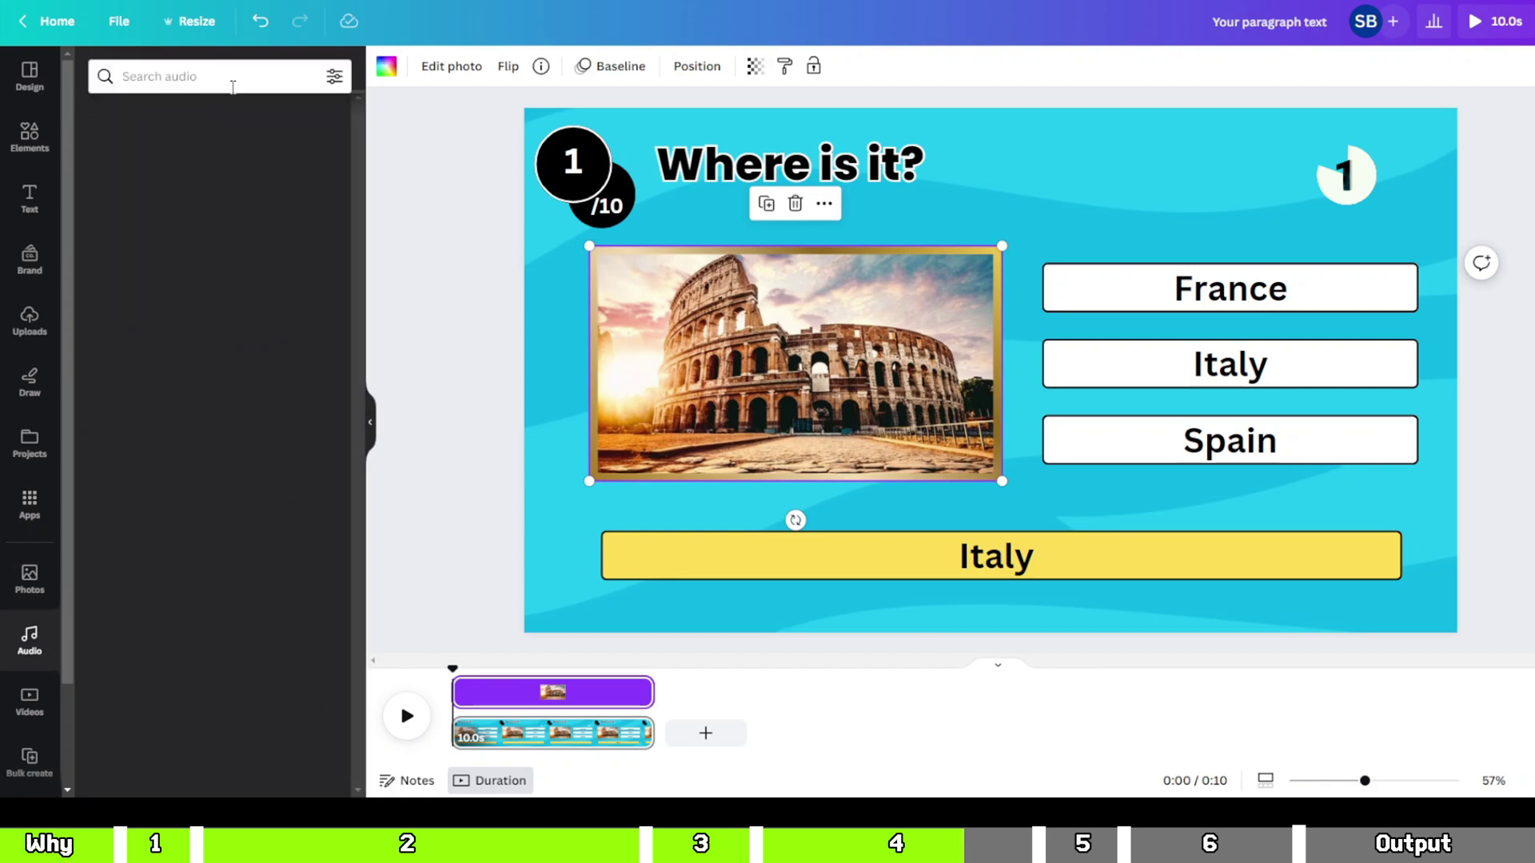
{"action": "left_click", "coordinate": [233, 80]}
{"action": "type", "text": "cork"}
{"action": "key", "text": "Return"}
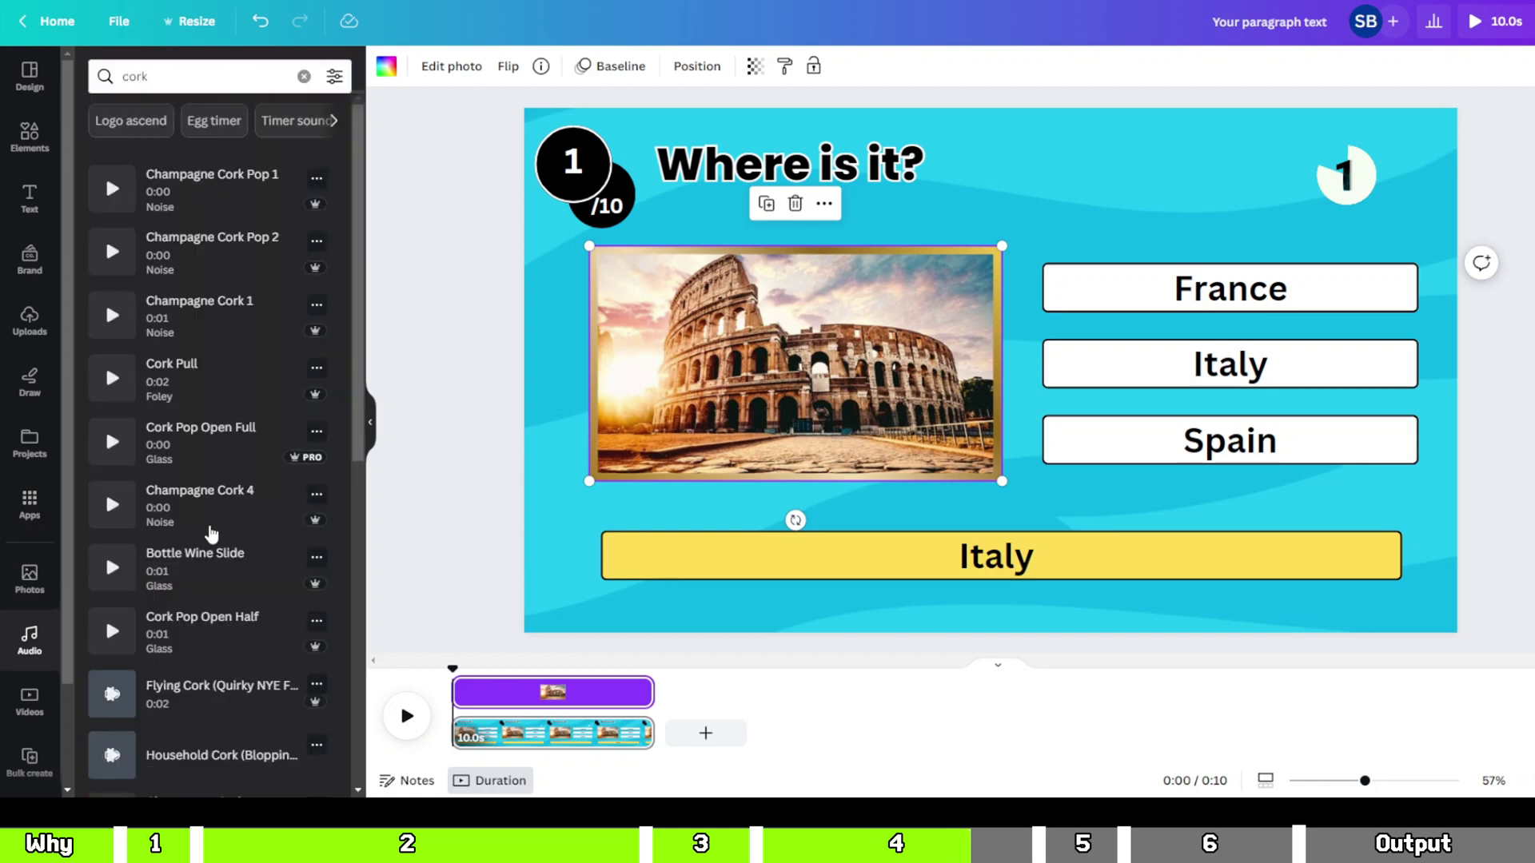
{"action": "left_click_drag", "start_coordinate": [199, 621], "coordinate": [455, 733]}
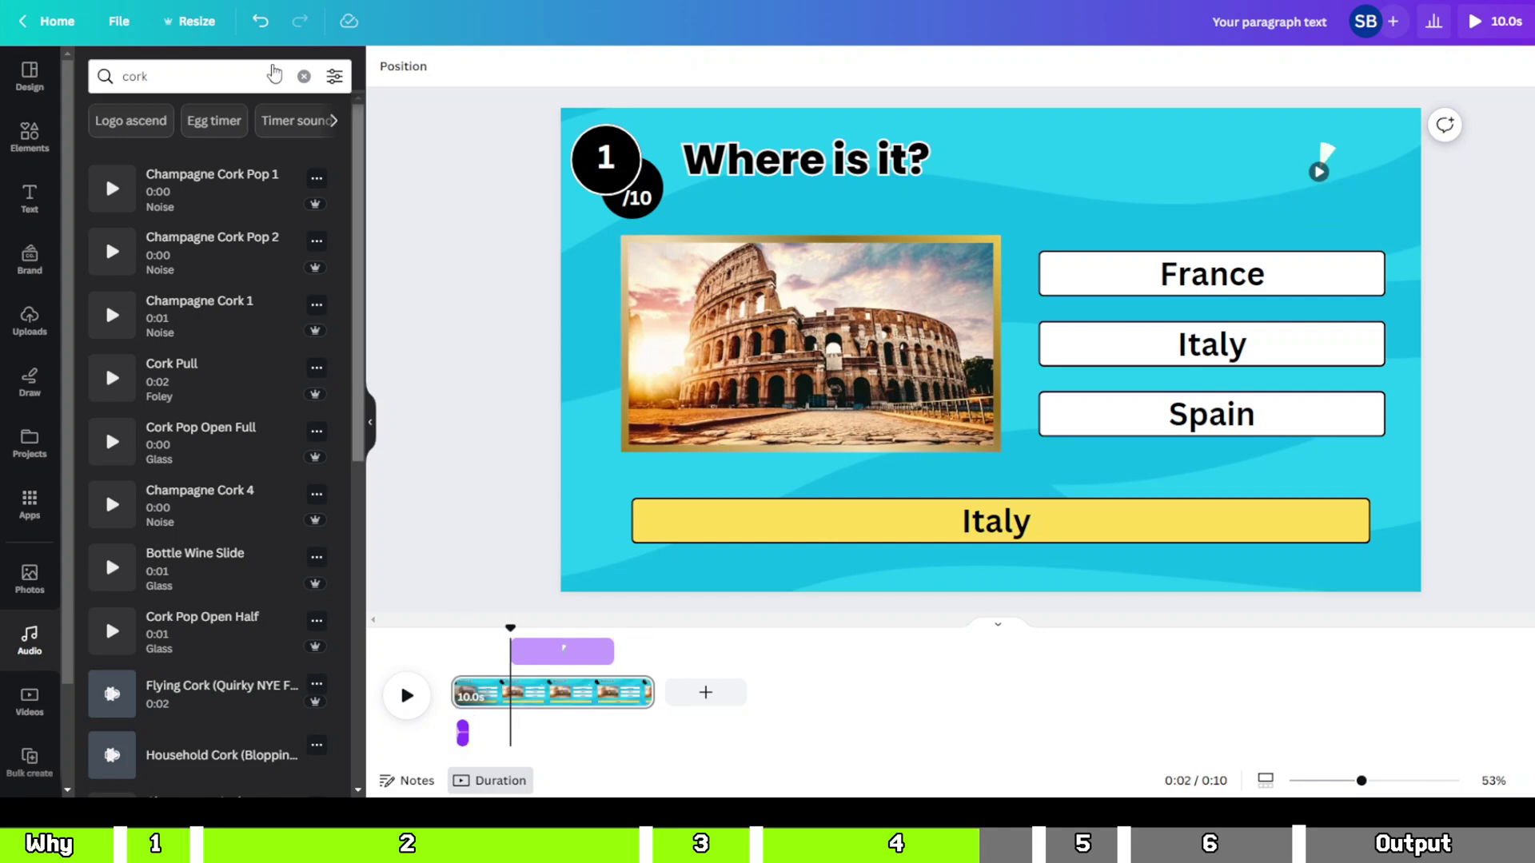
Step: Find "egg timer" audio and add Egg Timer Tic Toc under the countdown, trimmed to end at 8.0 seconds
{"action": "double_click", "coordinate": [216, 79]}
{"action": "type", "text": "egg timer"}
{"action": "key", "text": "Return"}
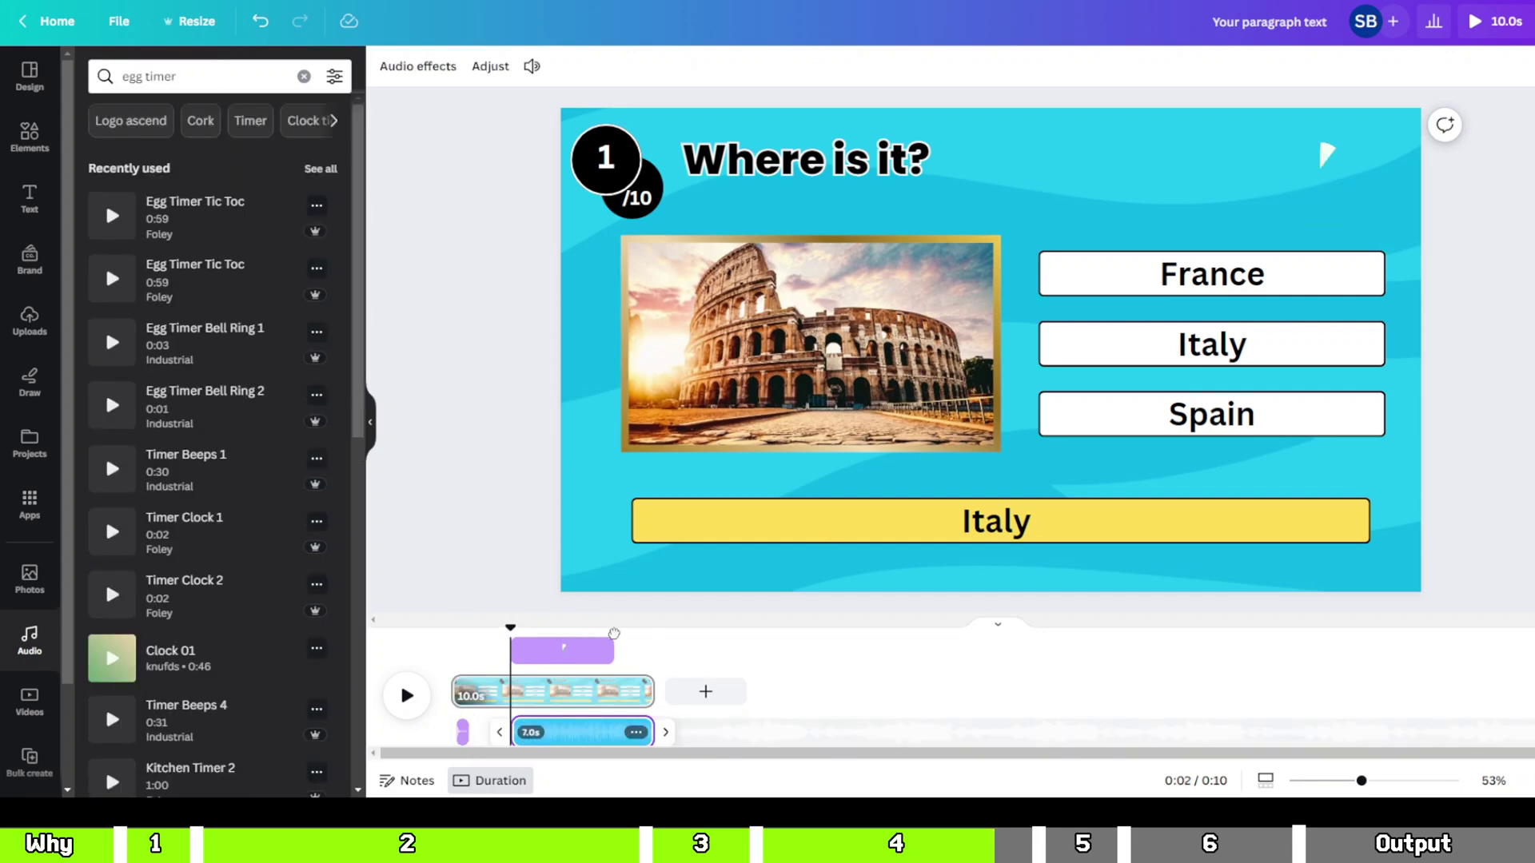
{"action": "left_click", "coordinate": [609, 628]}
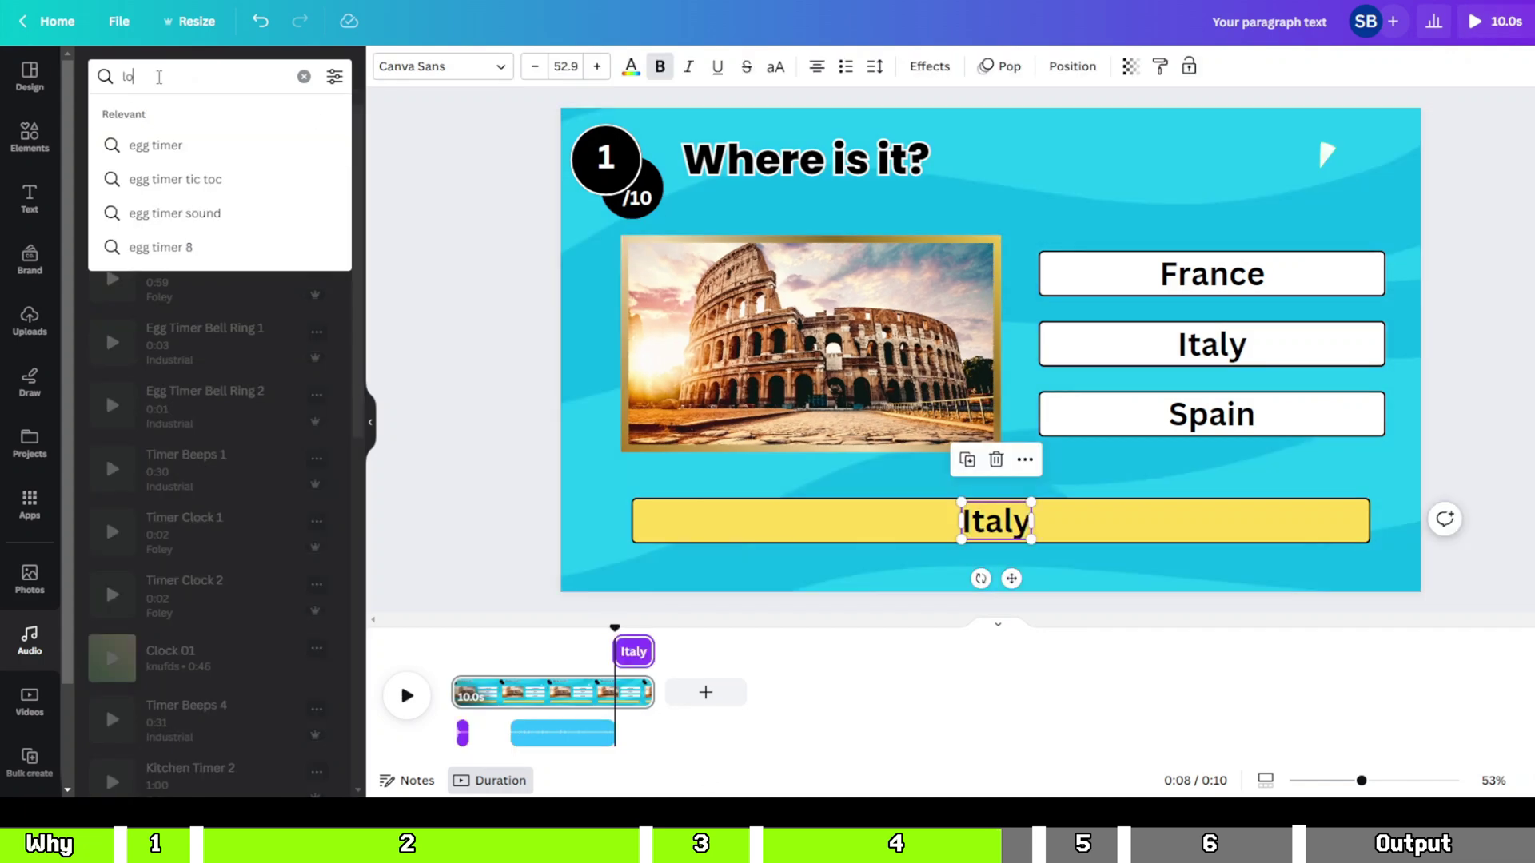
Step: Search for "logo ascend" audio and add PREL Logo Ascend 8 at 8 seconds, where the answer appears
{"action": "type", "text": "go "}
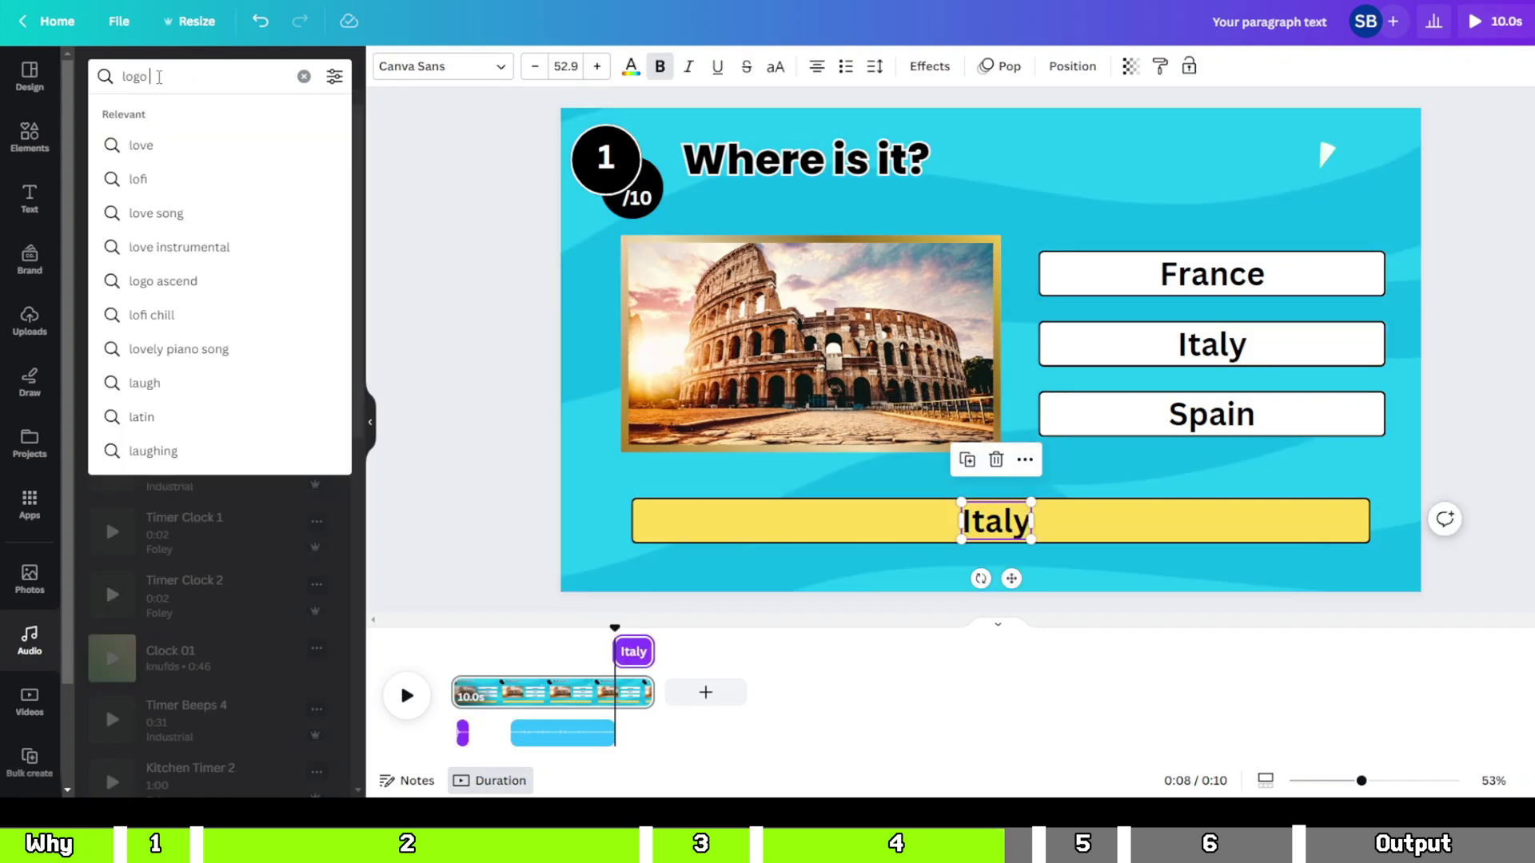
{"action": "type", "text": "ascend"}
{"action": "key", "text": "Return"}
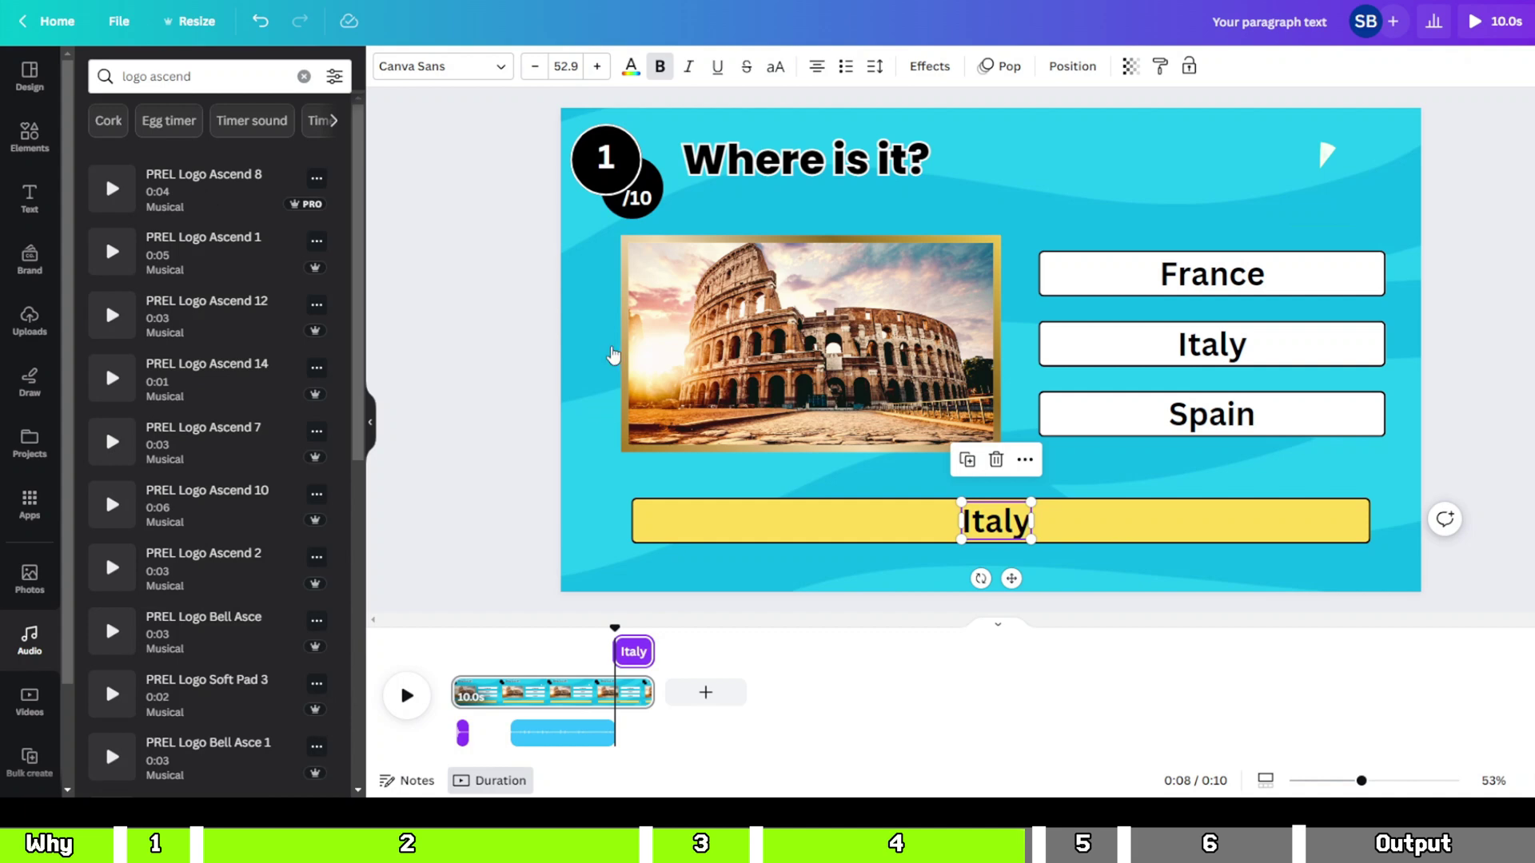
{"action": "left_click", "coordinate": [246, 192]}
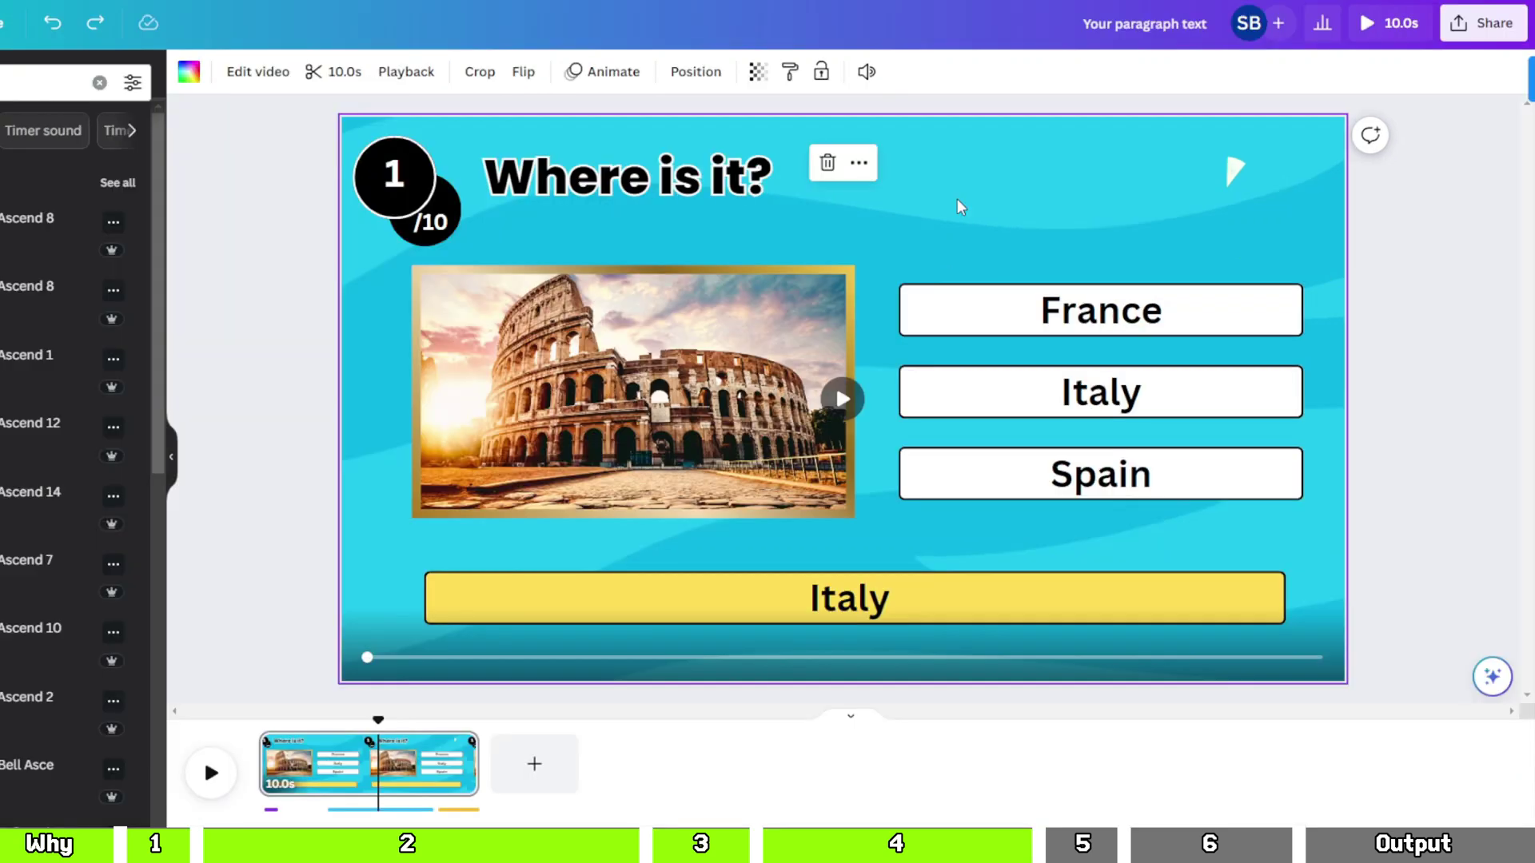
Step: Delete all elements on top of the background and download the page as an MP4 video in 4K (UHD) quality
{"action": "key", "text": "ctrl+a"}
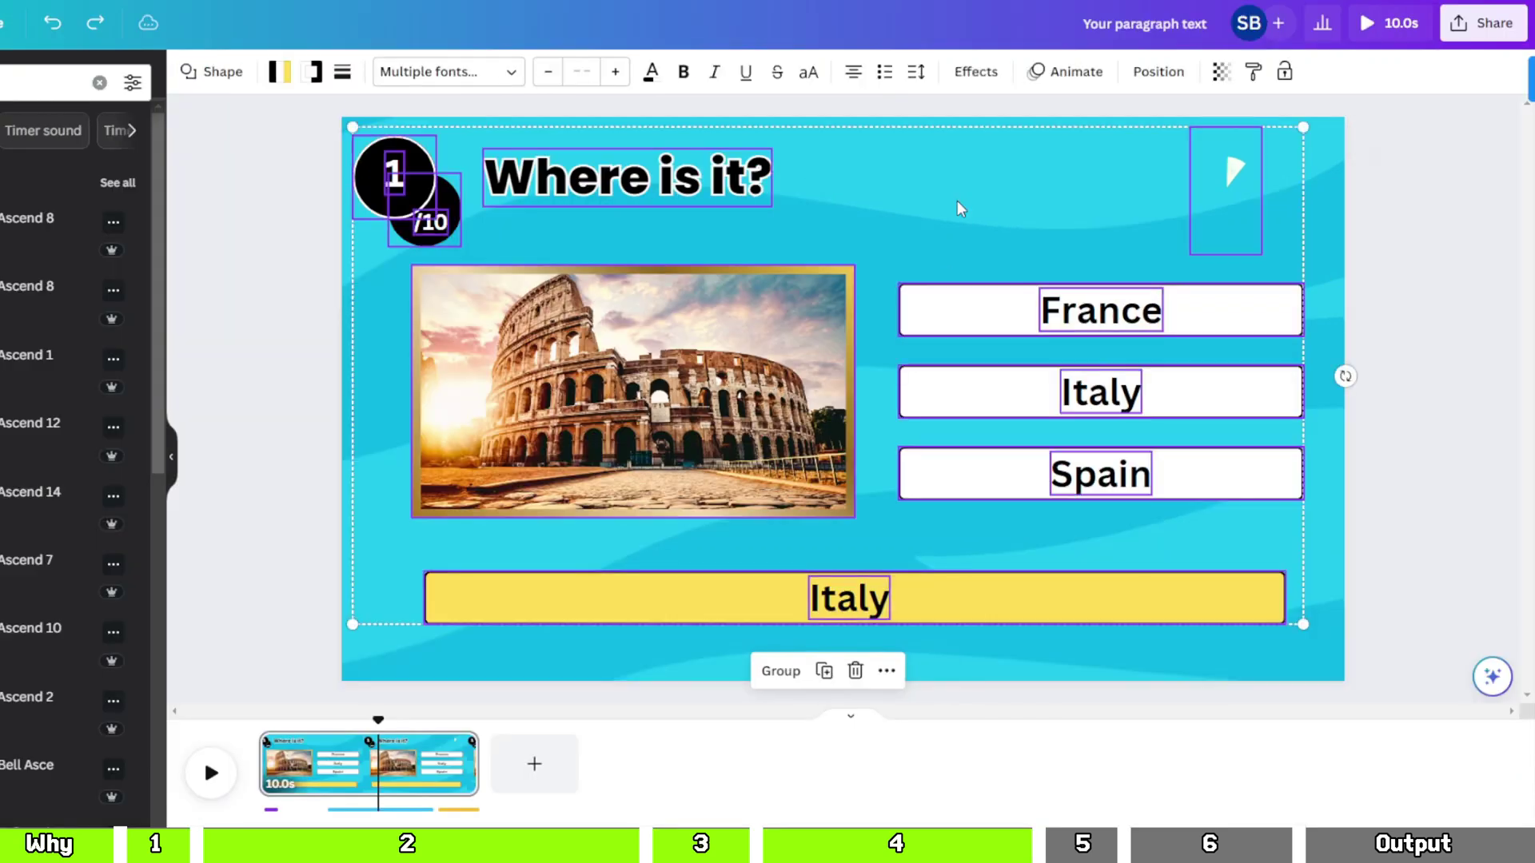
{"action": "key", "text": "Delete"}
{"action": "left_click", "coordinate": [1483, 22]}
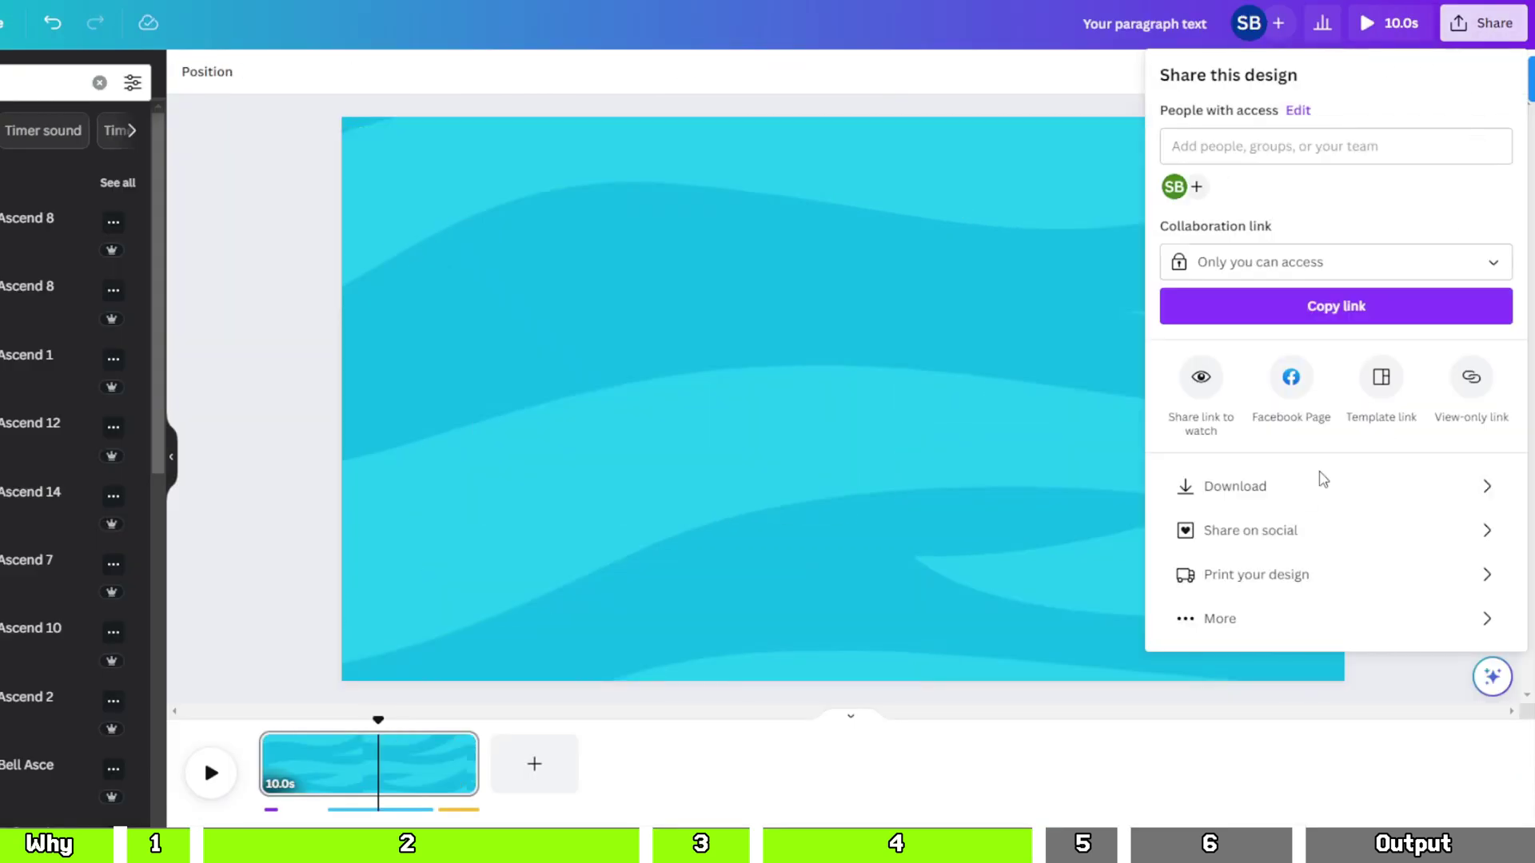
{"action": "left_click", "coordinate": [1319, 480]}
{"action": "left_click_drag", "start_coordinate": [1391, 212], "coordinate": [1510, 212]}
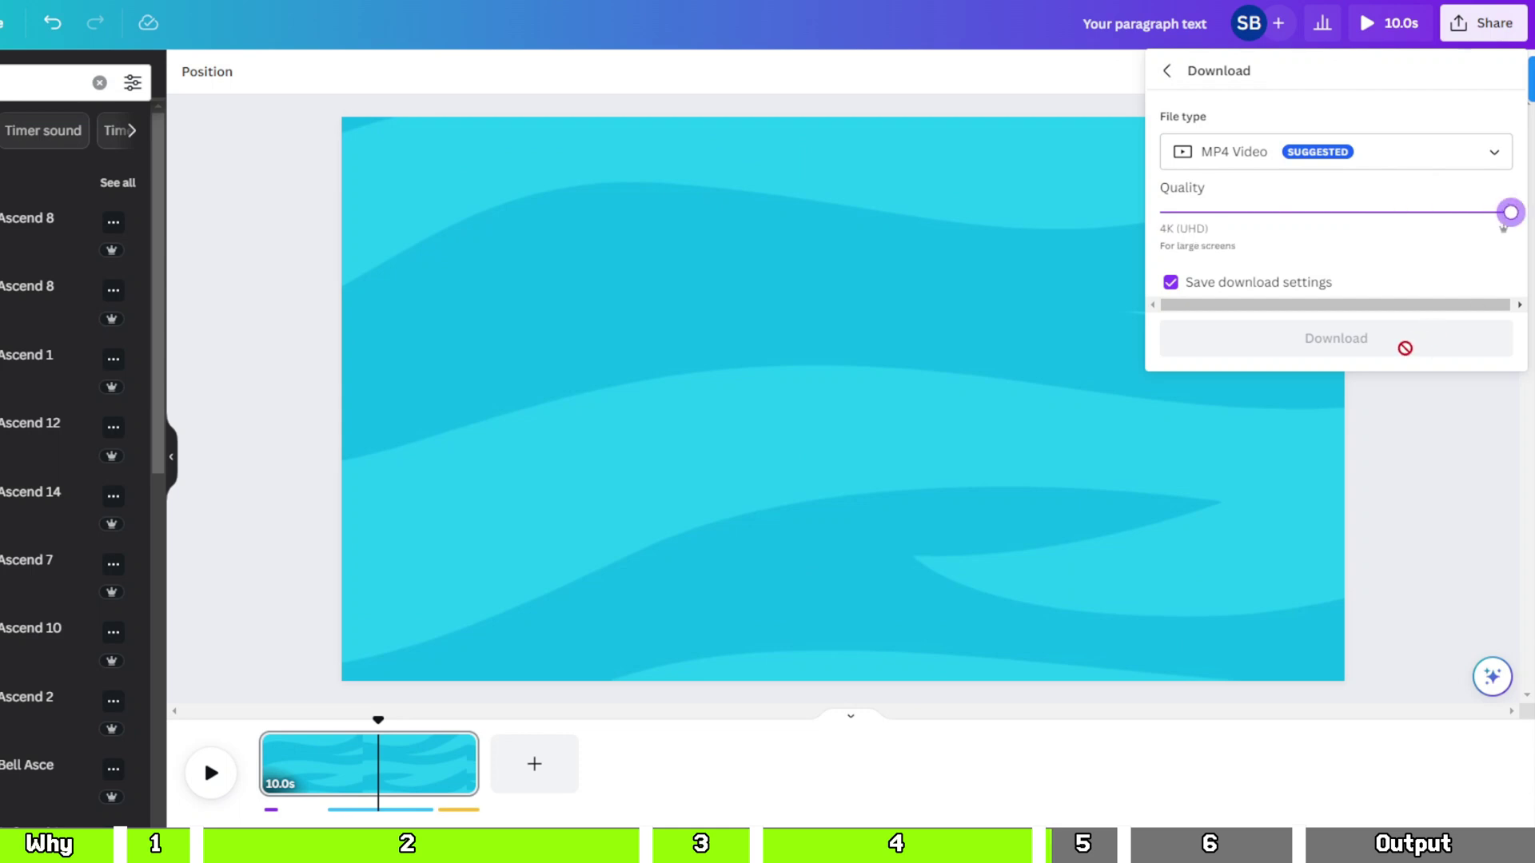
{"action": "left_click", "coordinate": [1261, 351]}
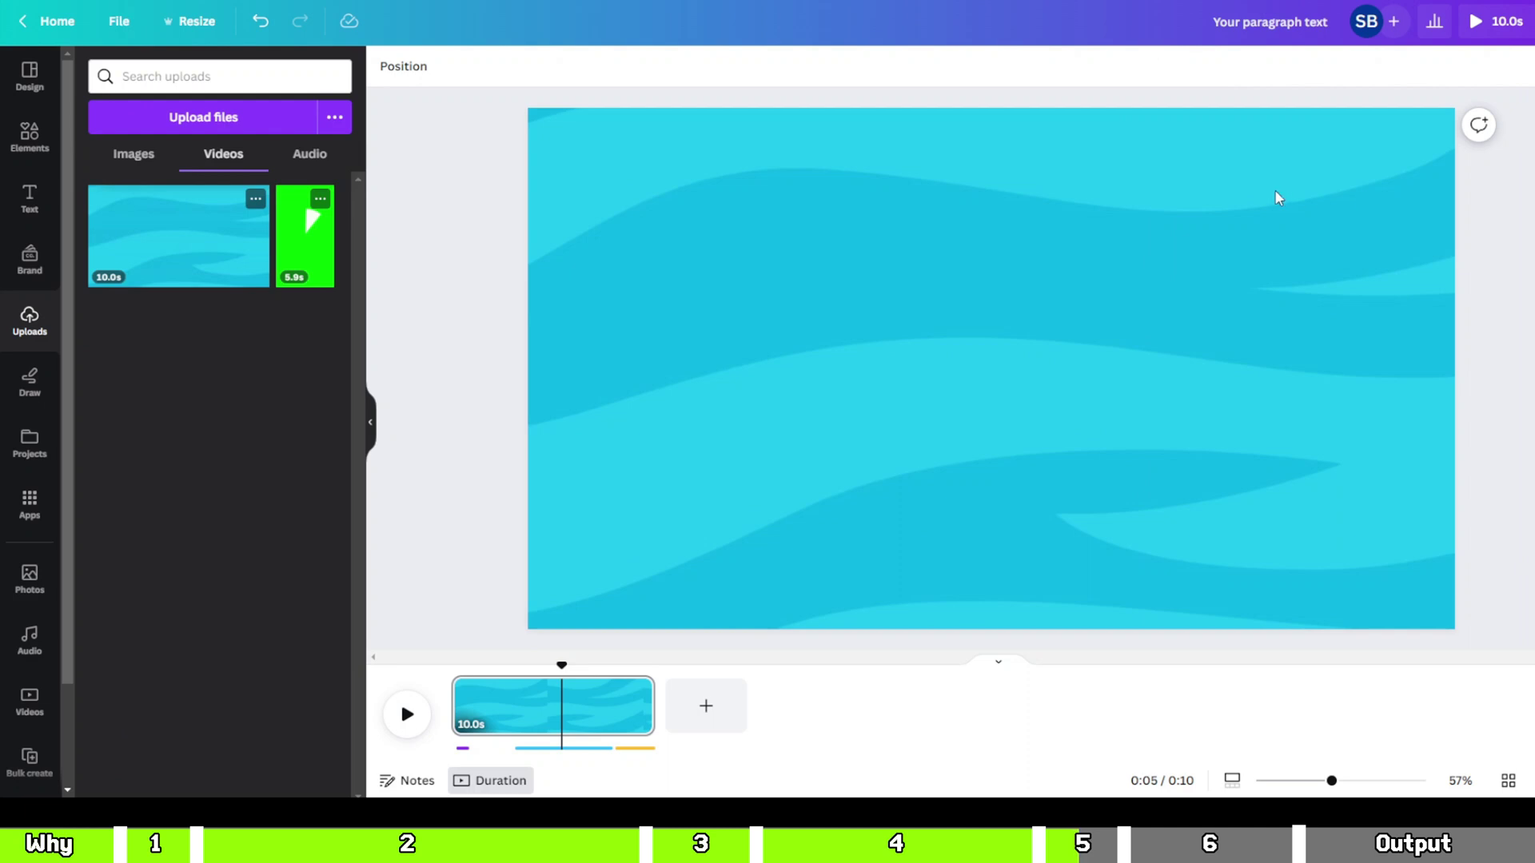
Step: Undo the deletion of the page elements and set the uploaded 10.0-second export as the page background
{"action": "key", "text": "ctrl+z"}
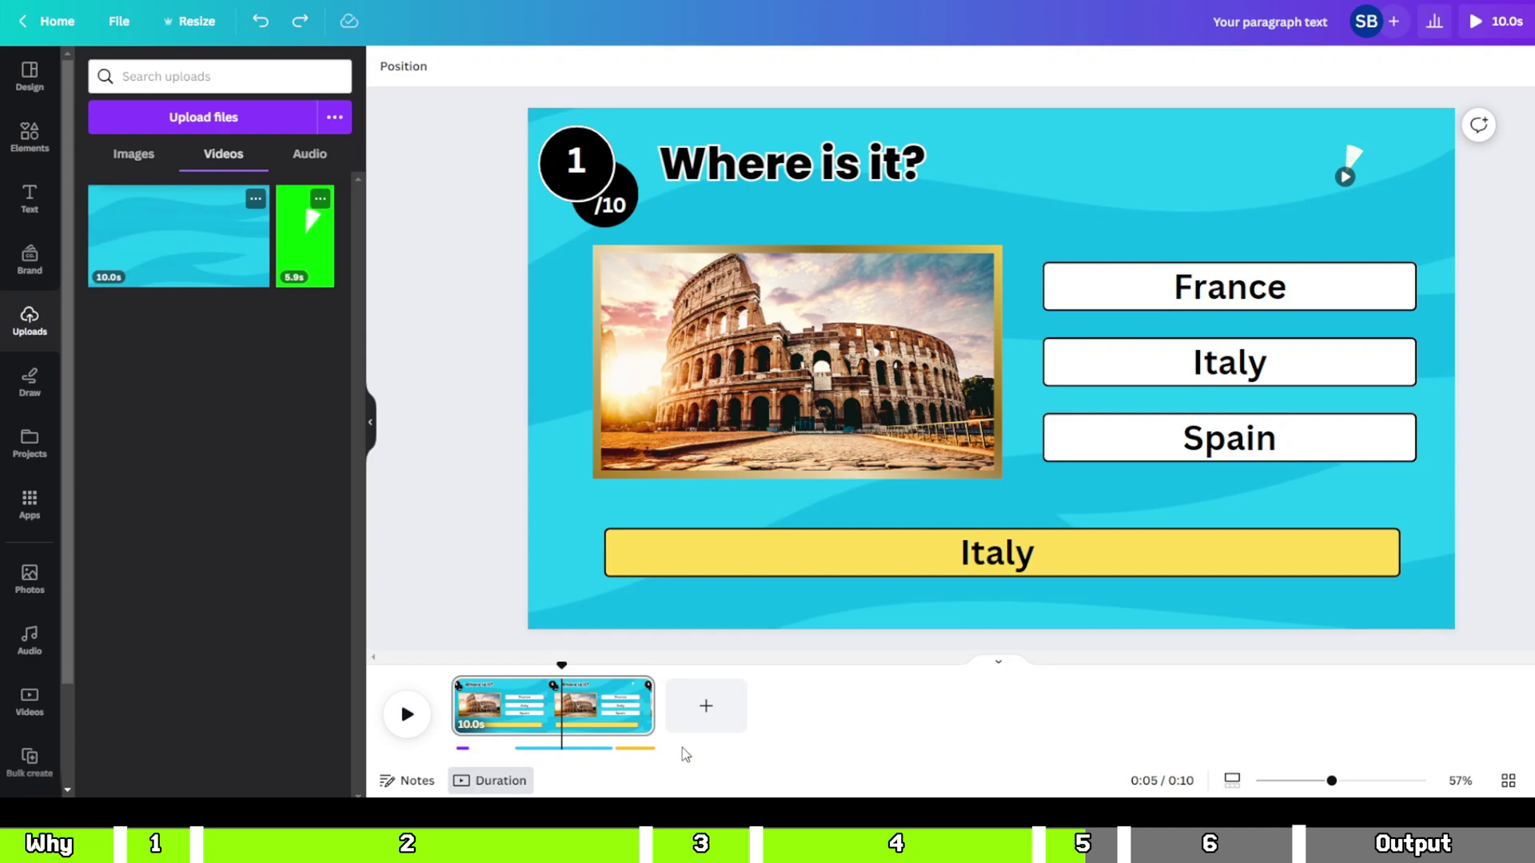
{"action": "left_click_drag", "start_coordinate": [1005, 156], "coordinate": [1029, 150]}
Step: Delete the separate egg timer, logo ascend and cork audio clips from the timeline
{"action": "left_click", "coordinate": [565, 748]}
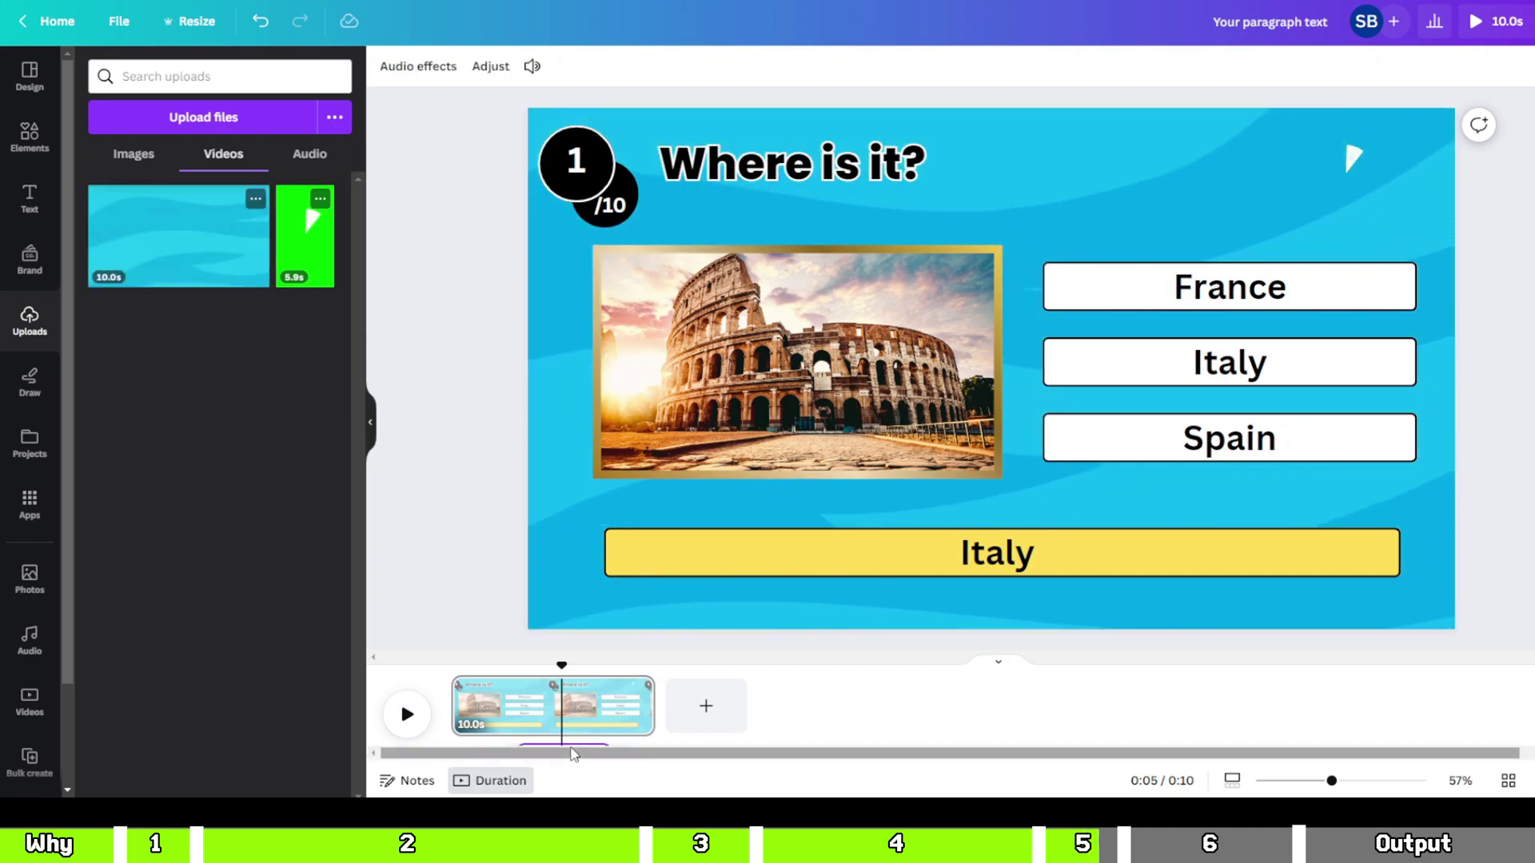
{"action": "scroll", "coordinate": [815, 686], "scroll_direction": "right", "scroll_amount": 1}
{"action": "key", "text": "Delete"}
{"action": "left_click", "coordinate": [619, 742]}
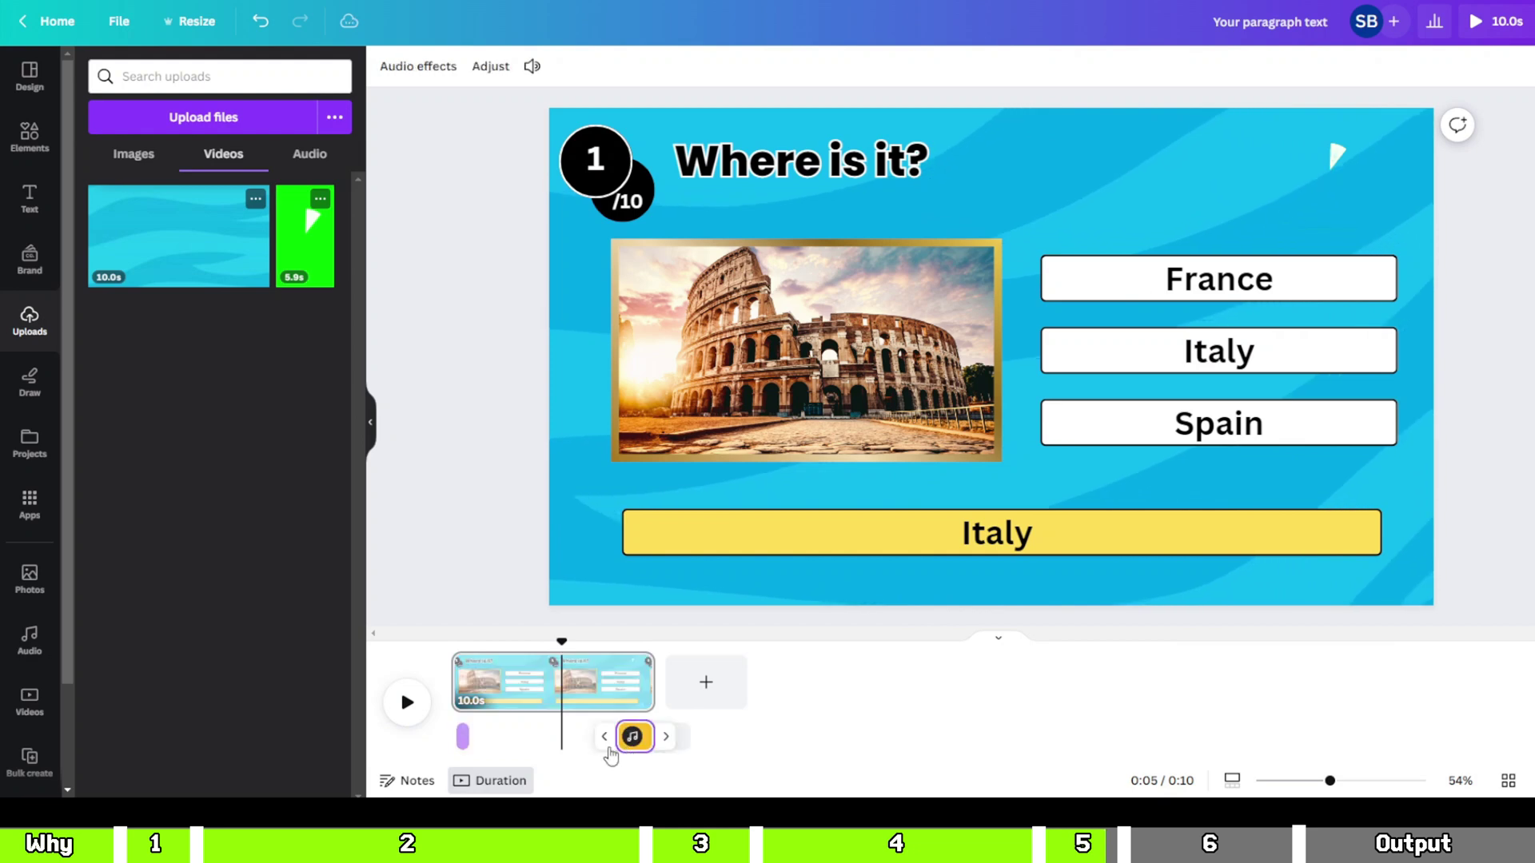
{"action": "key", "text": "Delete"}
{"action": "key", "text": "Delete"}
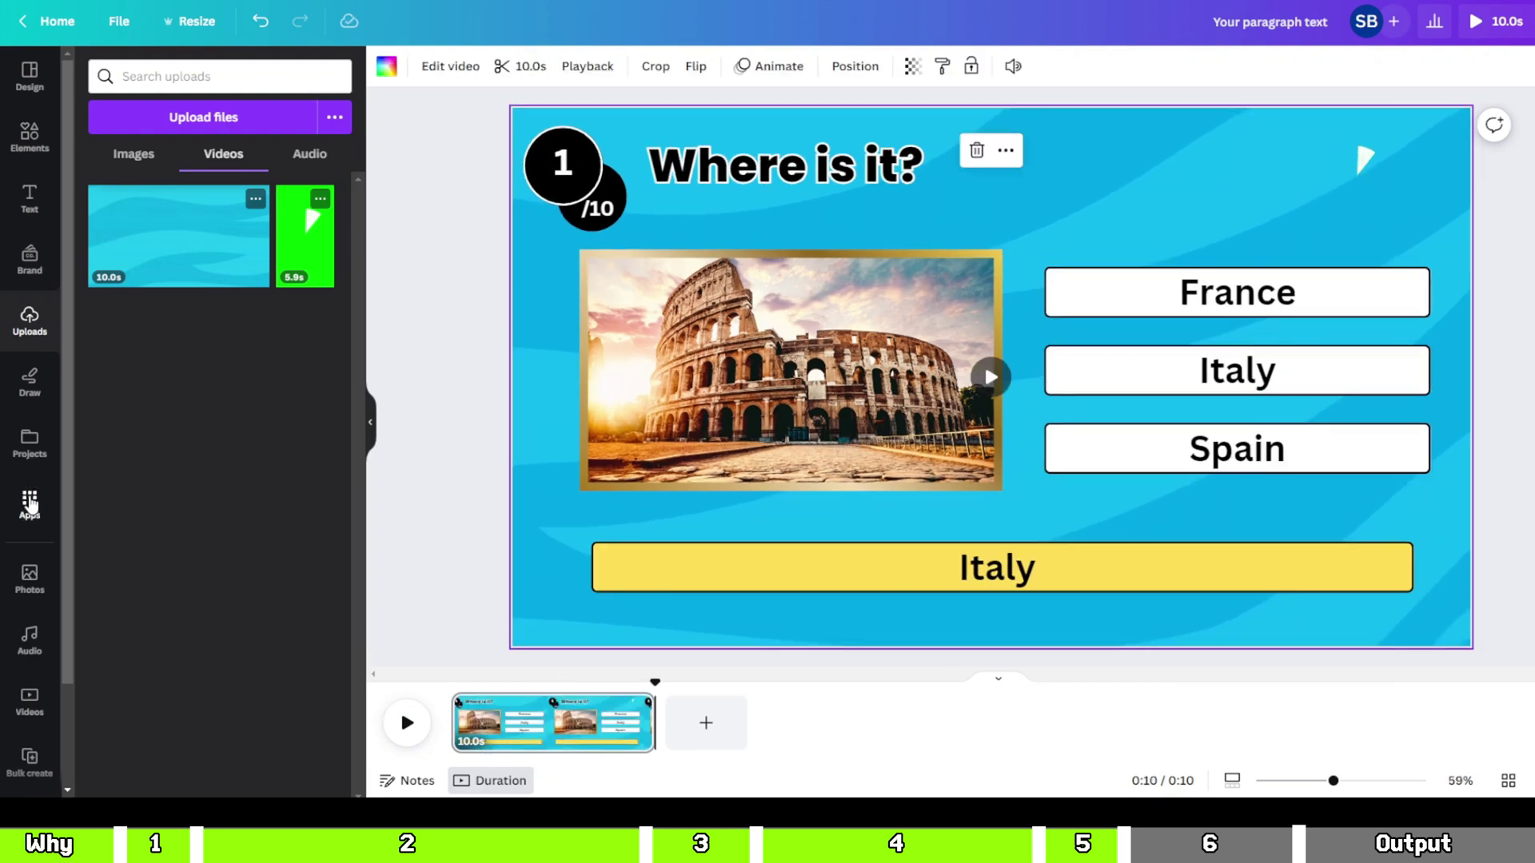
Step: Open the Bulk create app's manual data entry and clear the sample table
{"action": "left_click", "coordinate": [30, 502]}
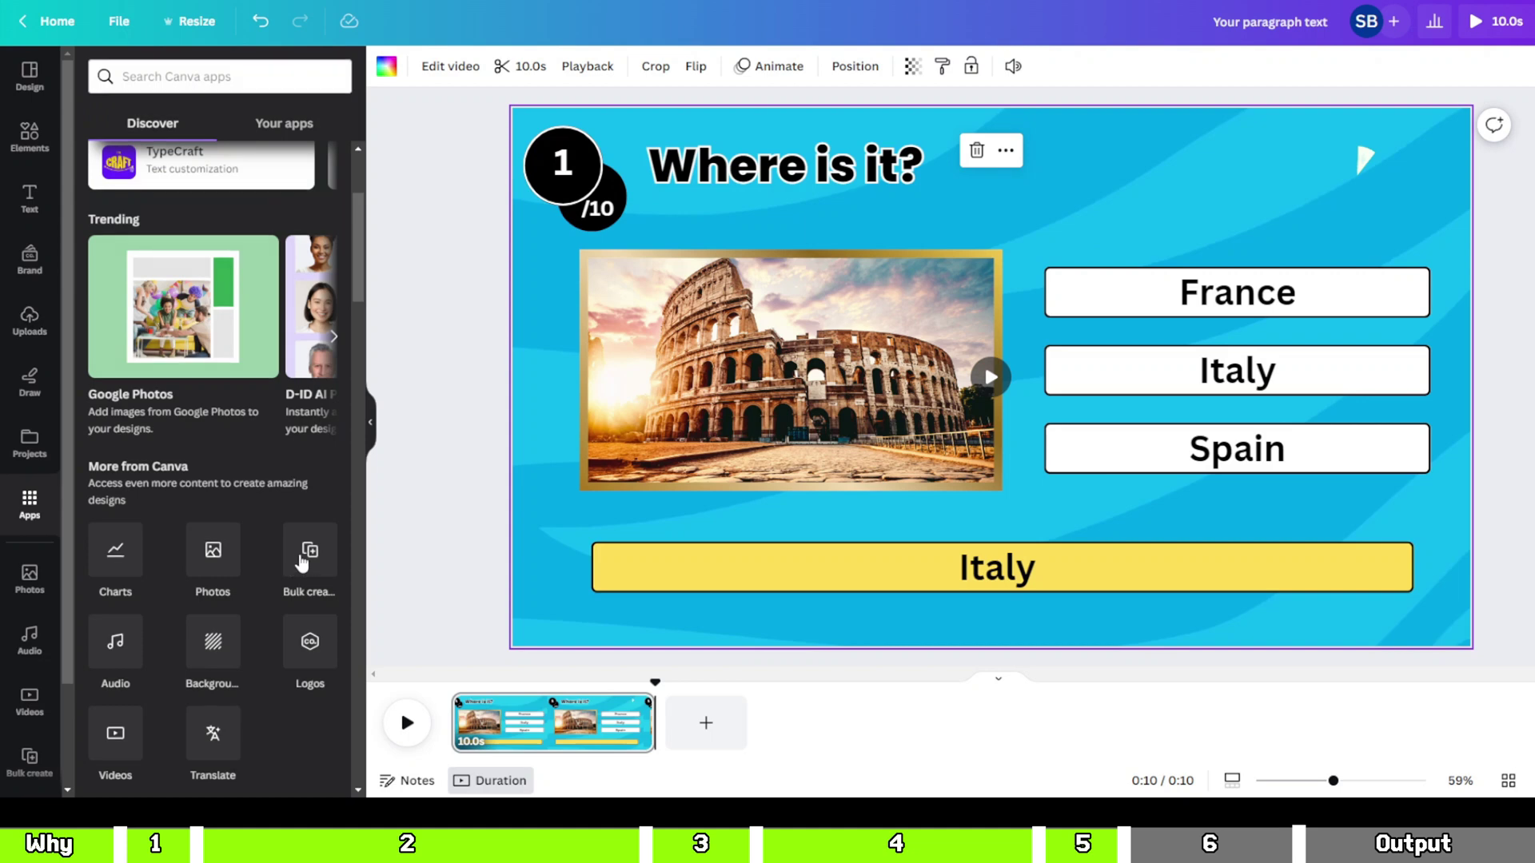
{"action": "left_click", "coordinate": [302, 563]}
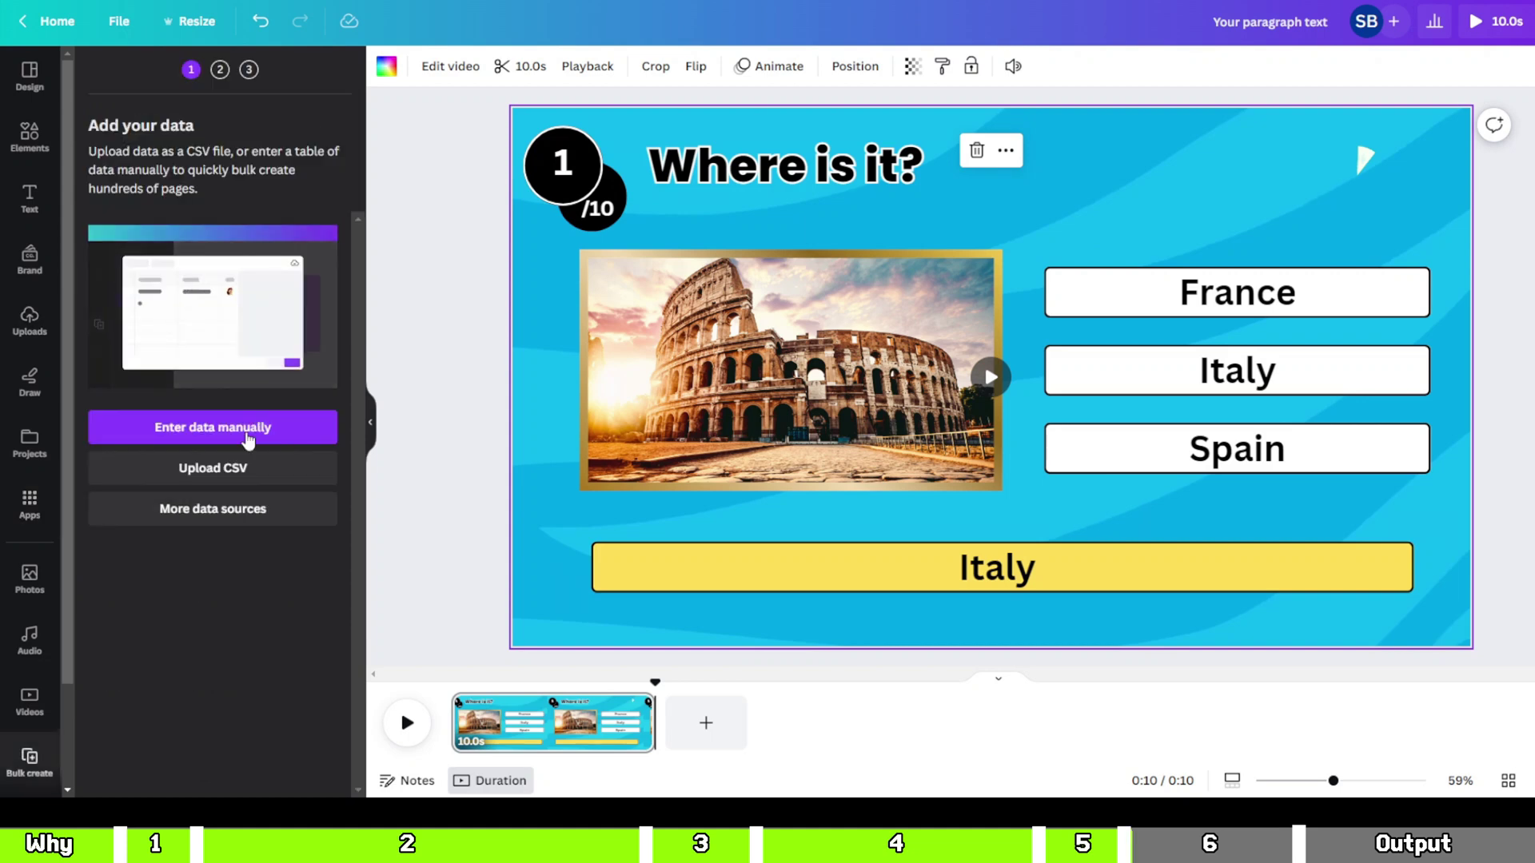
{"action": "left_click", "coordinate": [247, 441]}
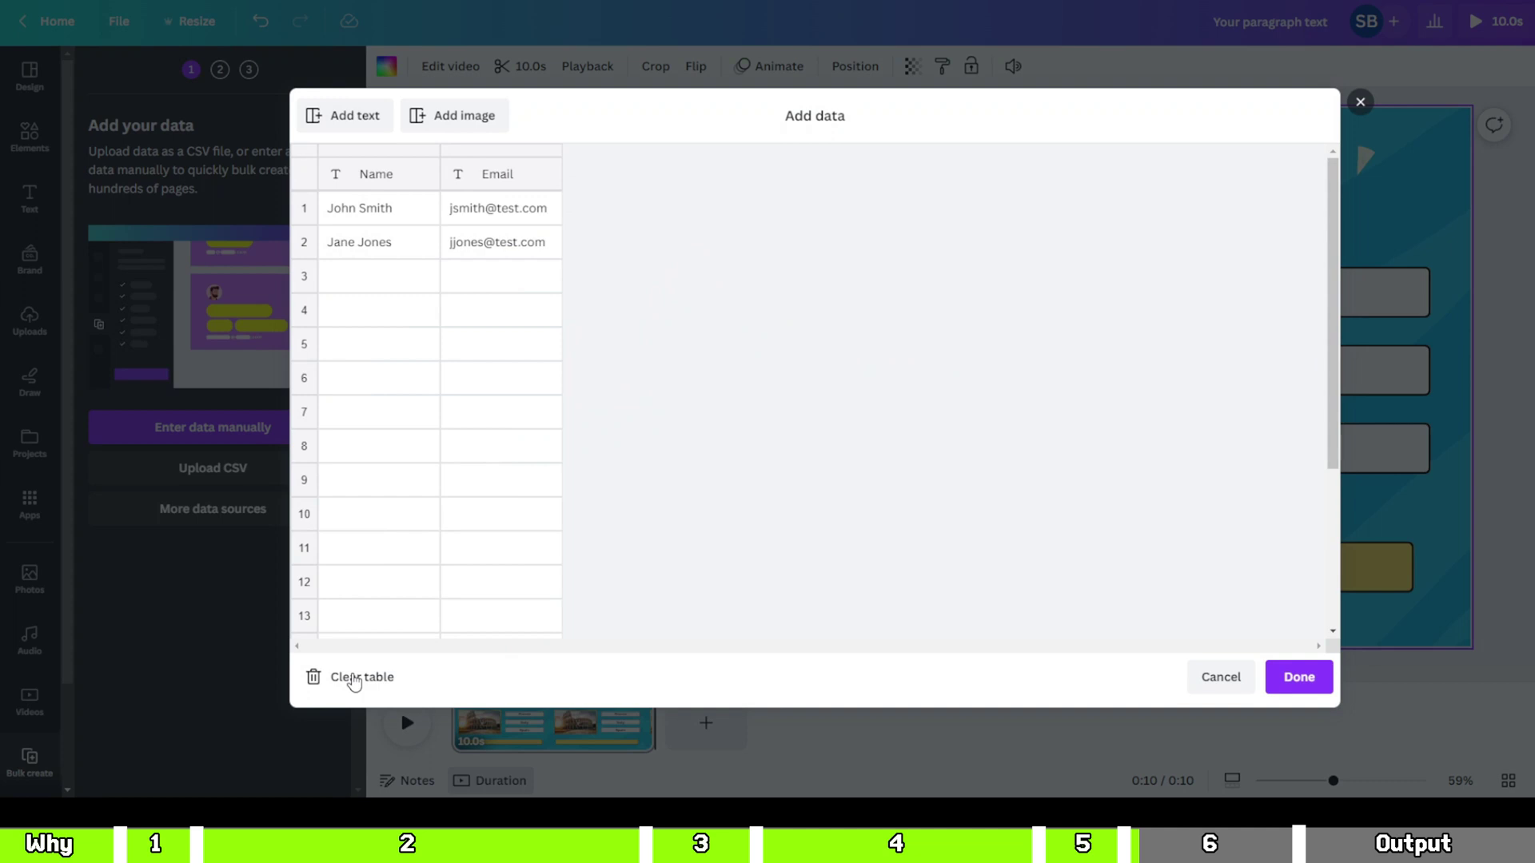
{"action": "left_click", "coordinate": [345, 677]}
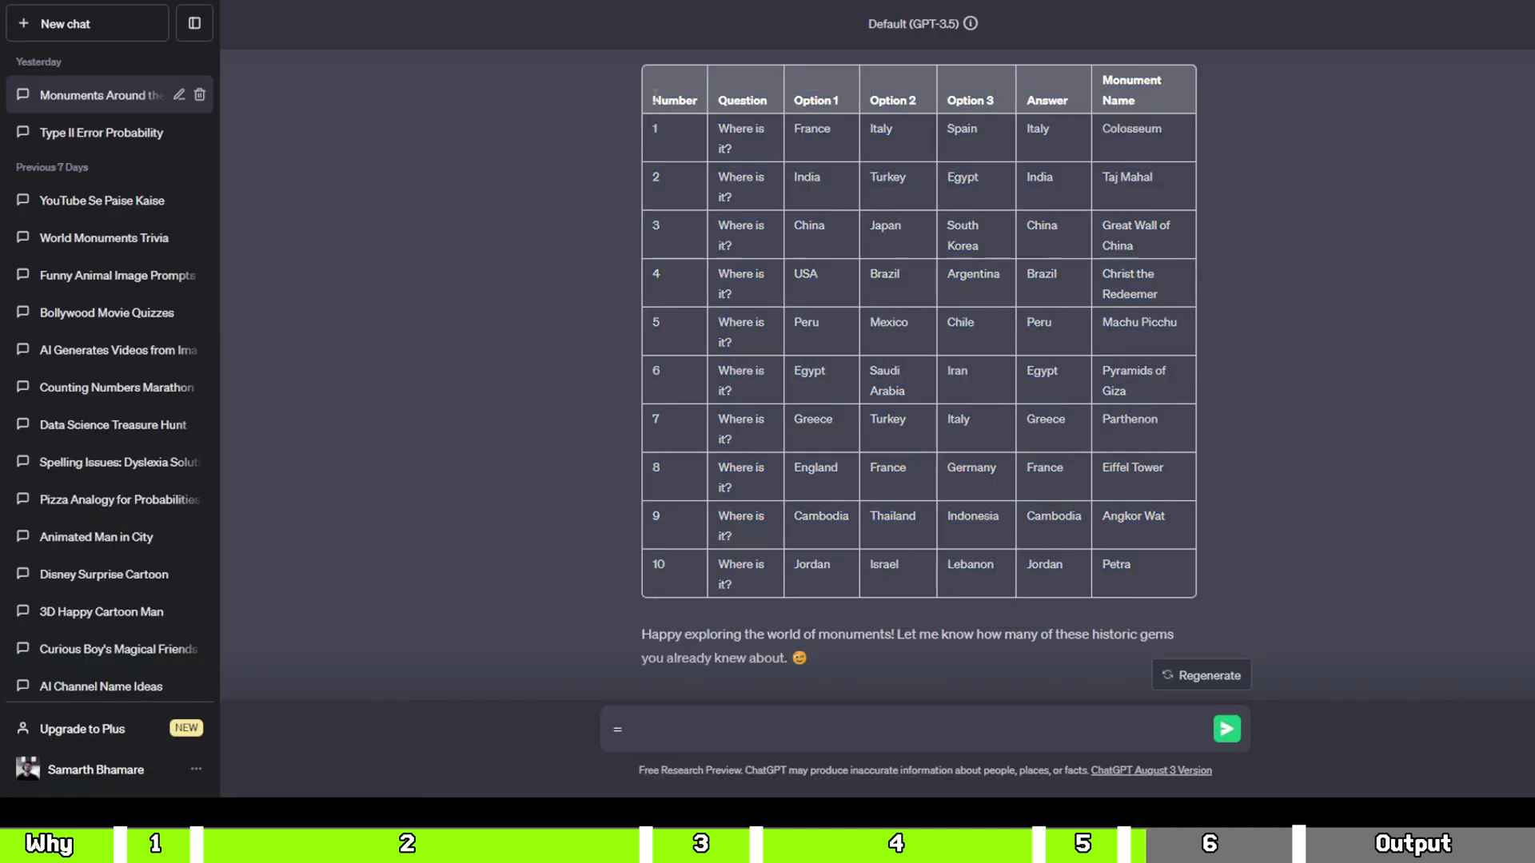
Step: Copy the full monument quiz table from ChatGPT and paste it into Canva's empty data table, starting at the header cell
{"action": "left_click_drag", "start_coordinate": [649, 80], "coordinate": [1150, 572]}
{"action": "key", "text": "ctrl+c"}
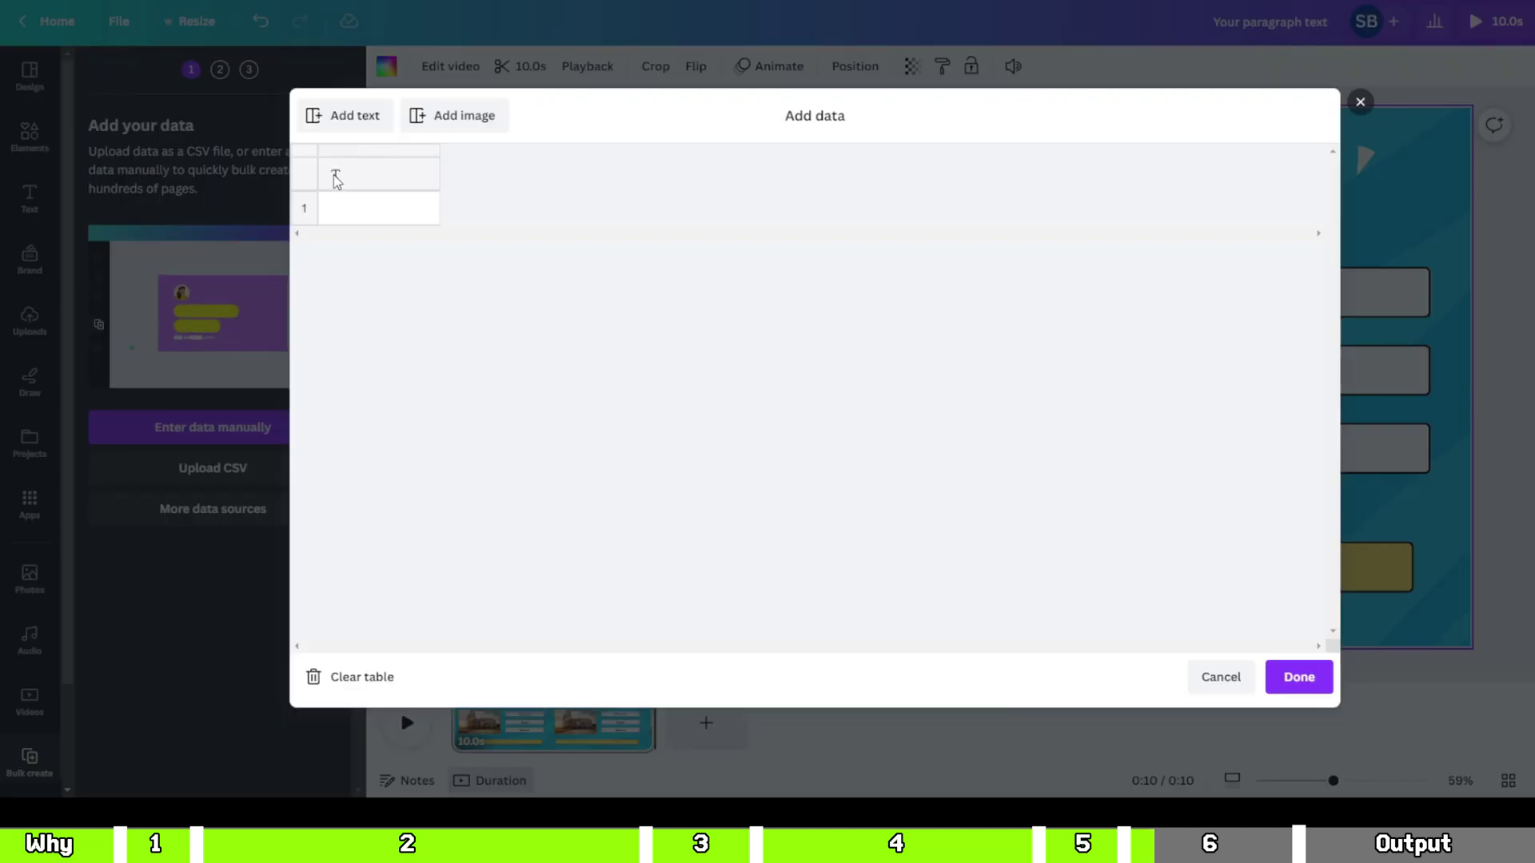
{"action": "left_click", "coordinate": [335, 176]}
{"action": "key", "text": "ctrl+v"}
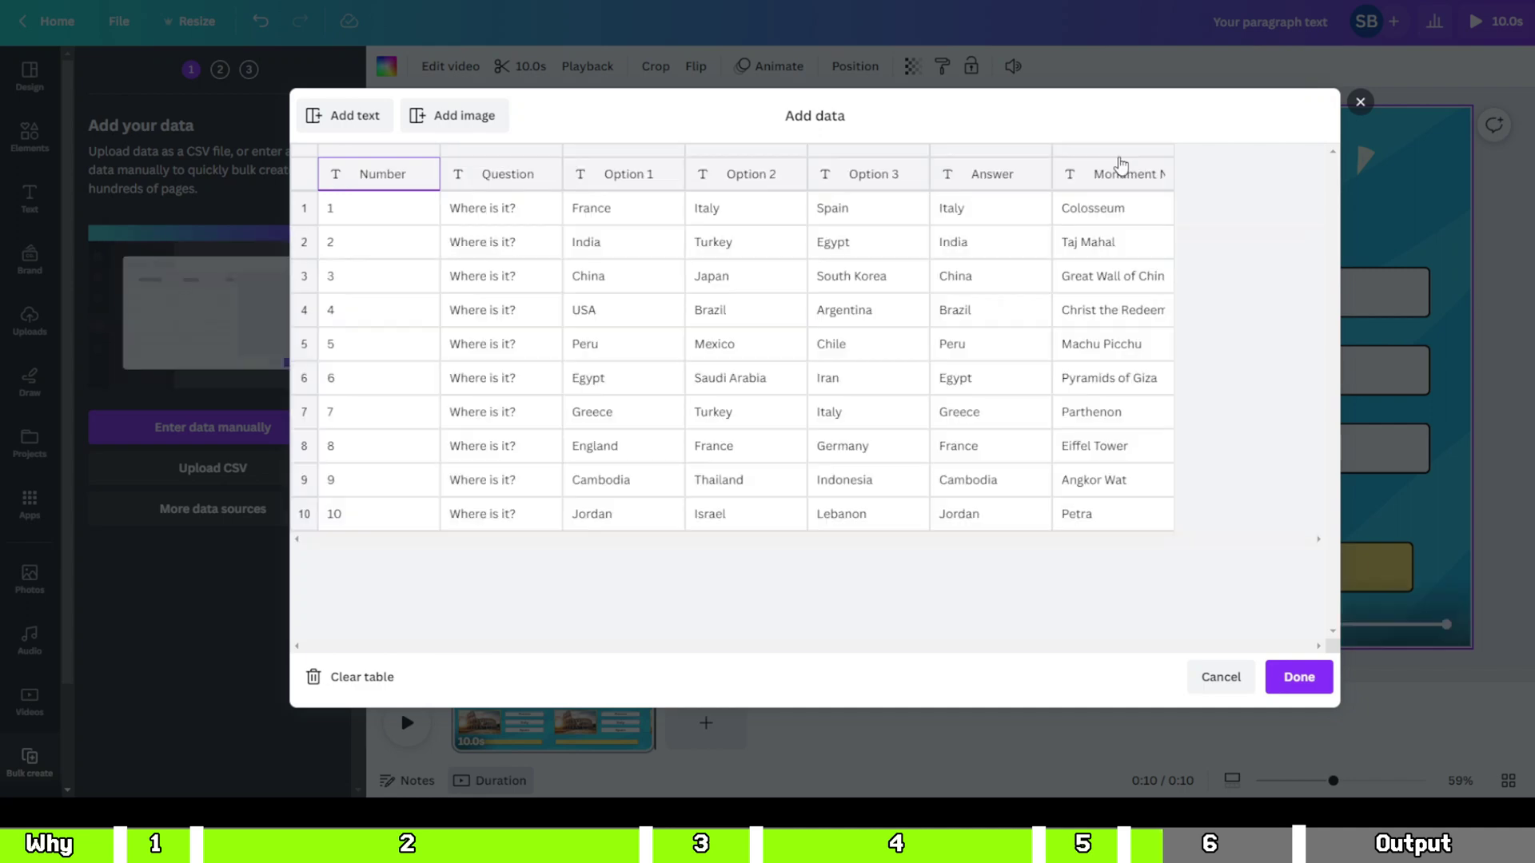
Step: Replace the Monument Name column with an image column named Image and assign the Colosseum, Taj Mahal and Great Wall photos to rows 1–3
{"action": "left_click", "coordinate": [1121, 163]}
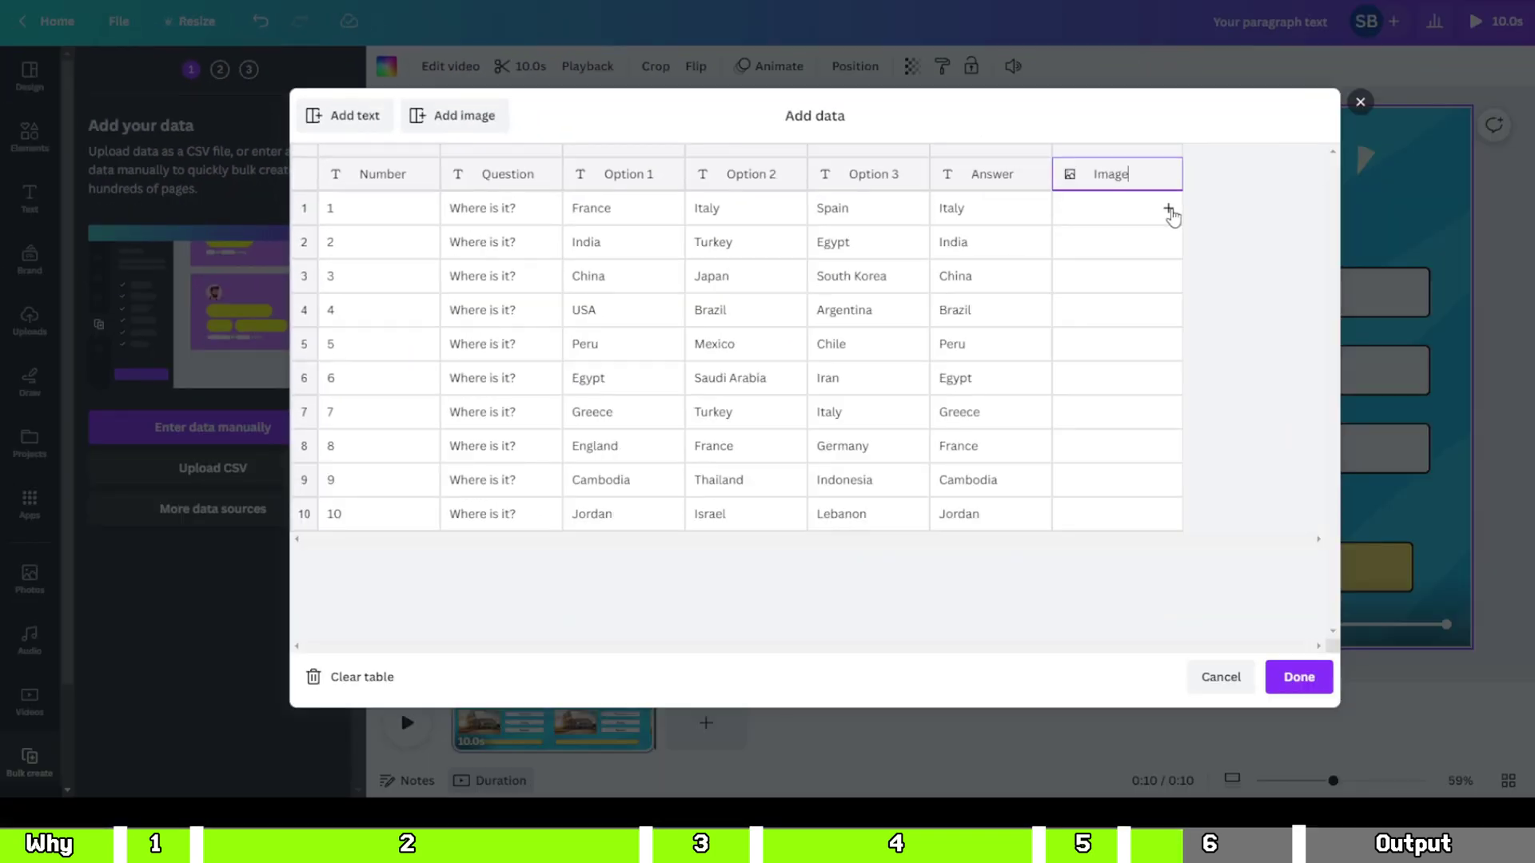
{"action": "left_click", "coordinate": [1168, 211]}
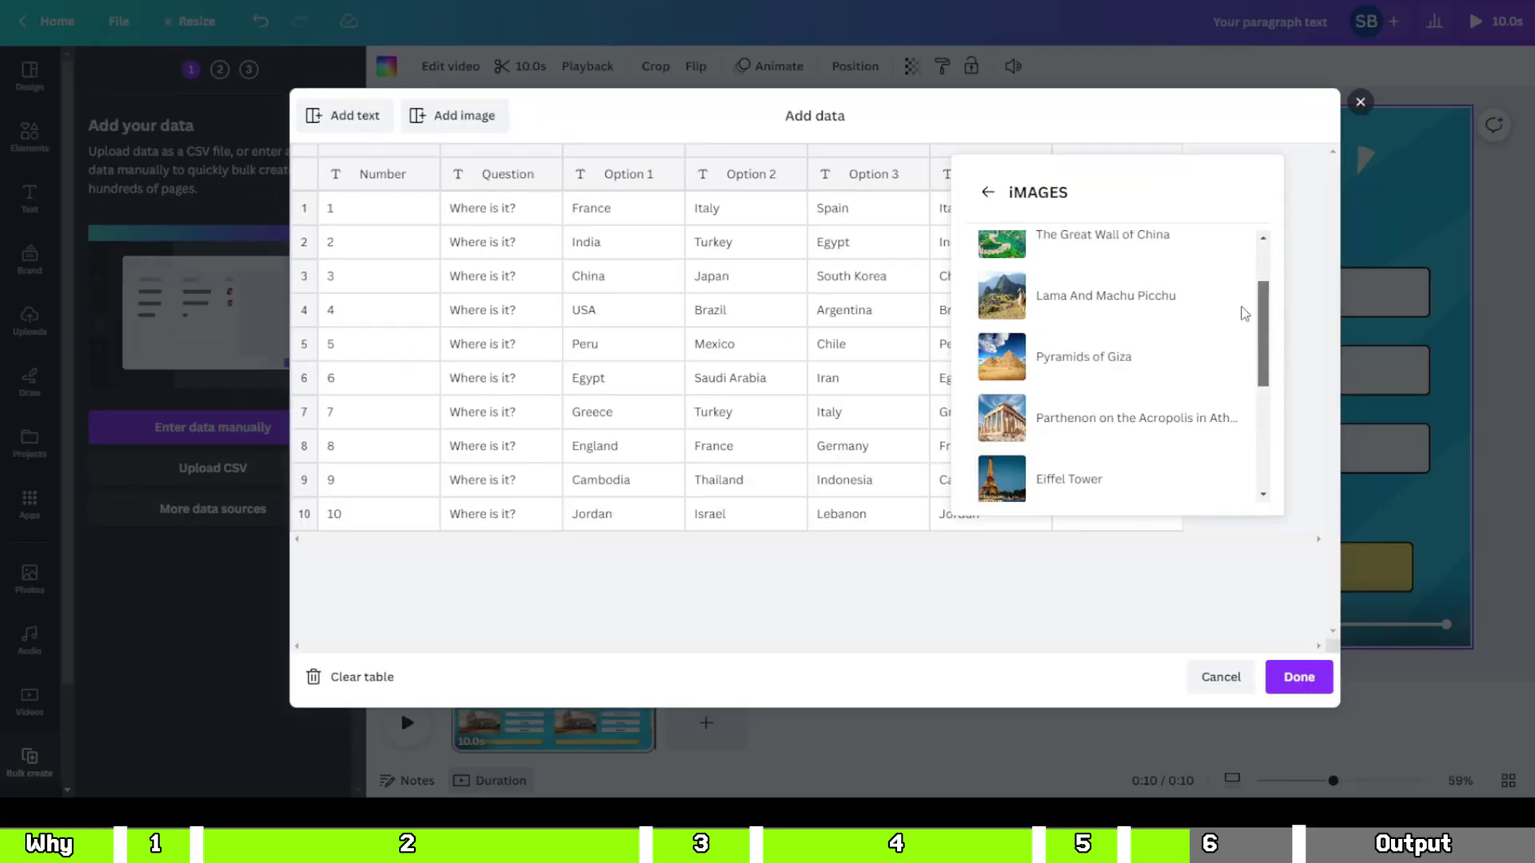
{"action": "scroll", "coordinate": [1167, 246], "scroll_direction": "down", "scroll_amount": 5}
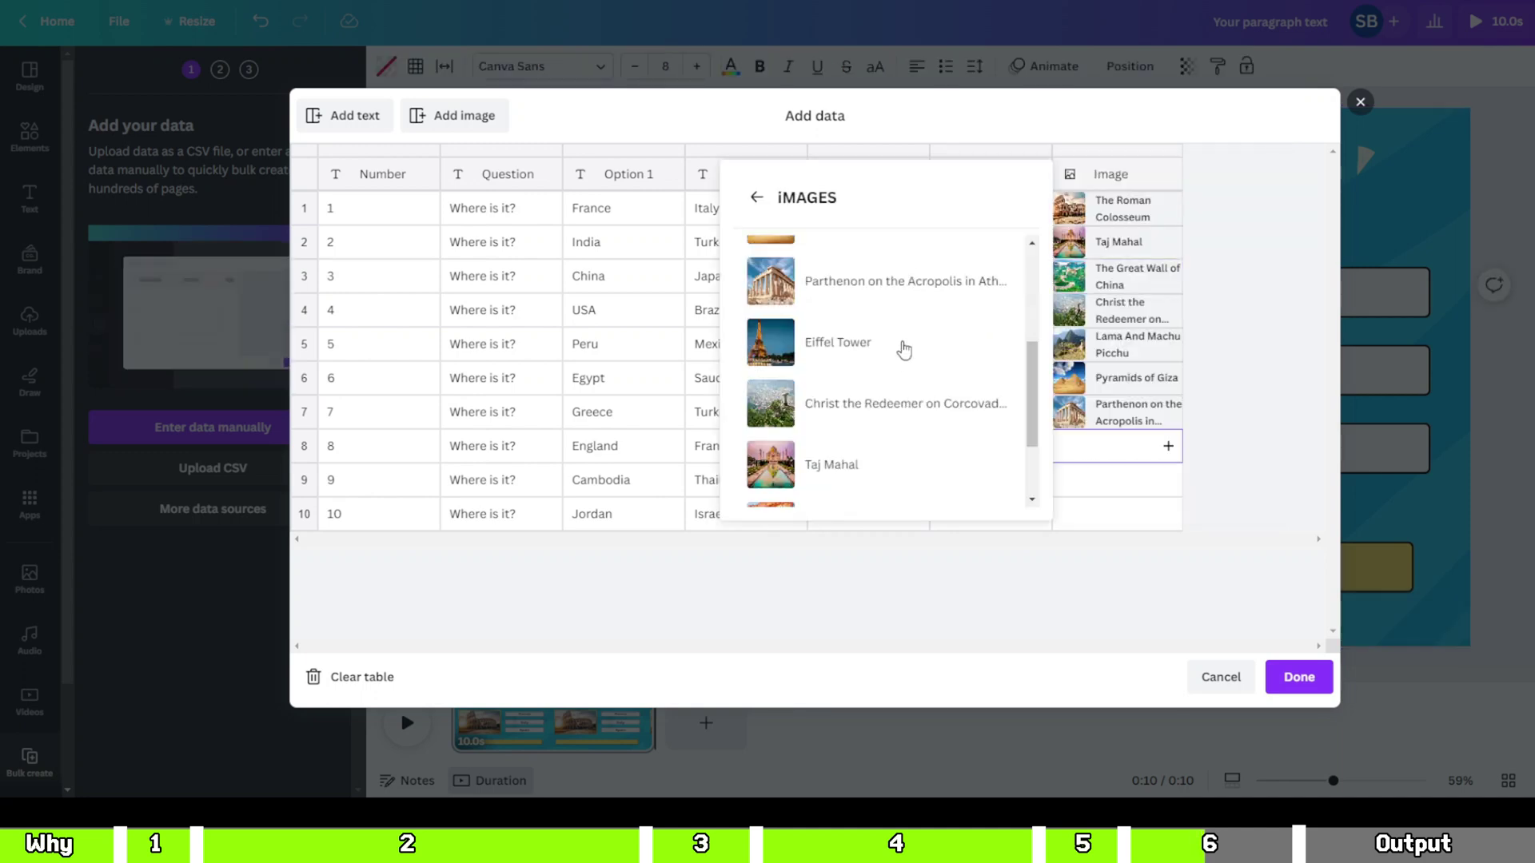
Step: Assign the Christ the Redeemer, Machu Picchu, Giza, Parthenon, Eiffel Tower, Angkor Wat and Petra photos to rows 4–10 and save the data table
{"action": "left_click", "coordinate": [904, 345]}
{"action": "left_click", "coordinate": [1166, 481]}
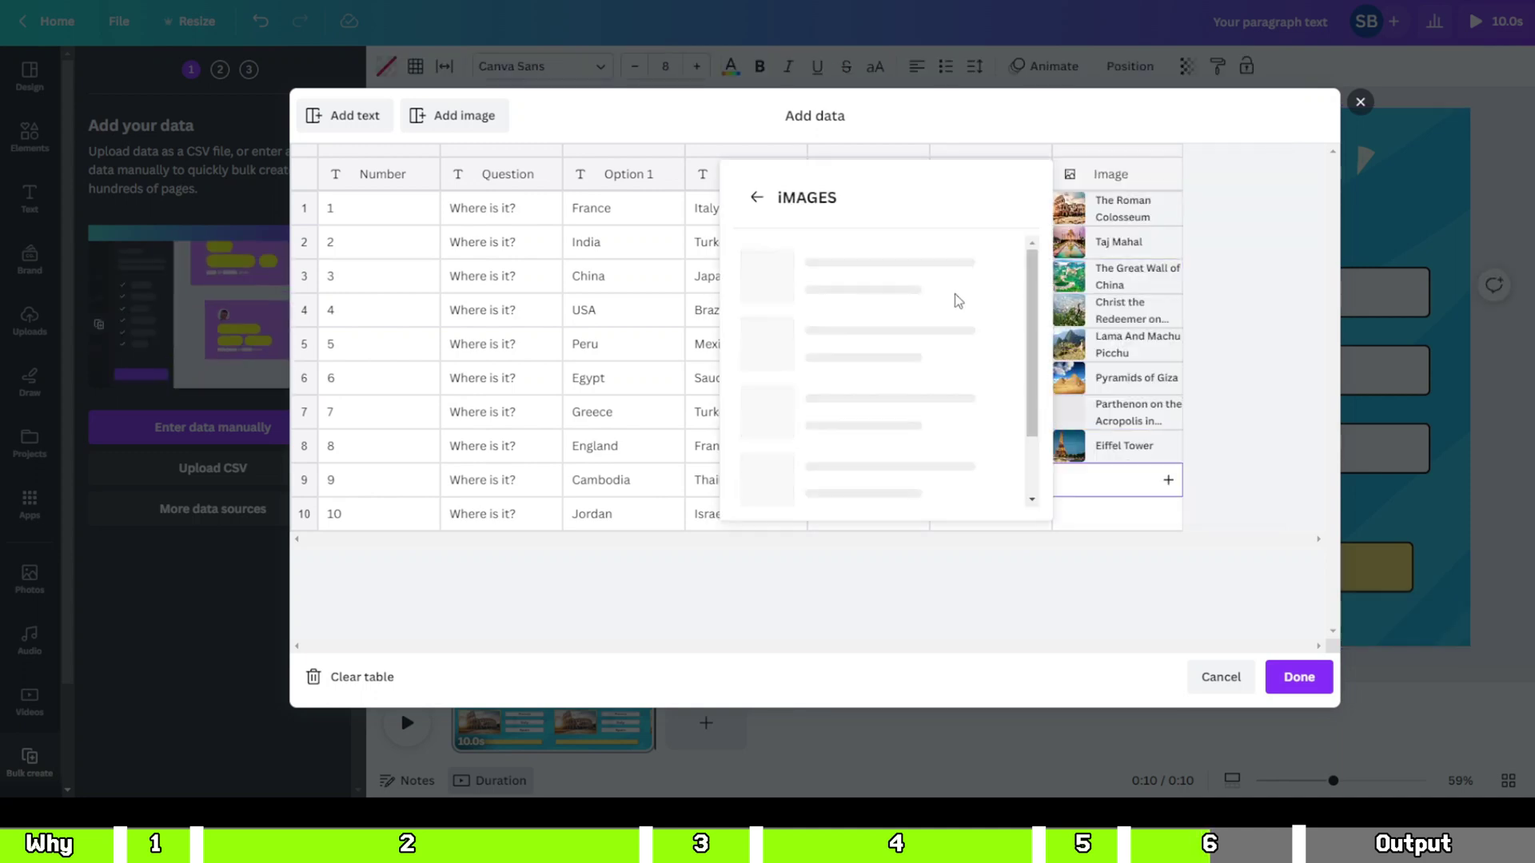
{"action": "left_click", "coordinate": [955, 298]}
{"action": "left_click", "coordinate": [1157, 526]}
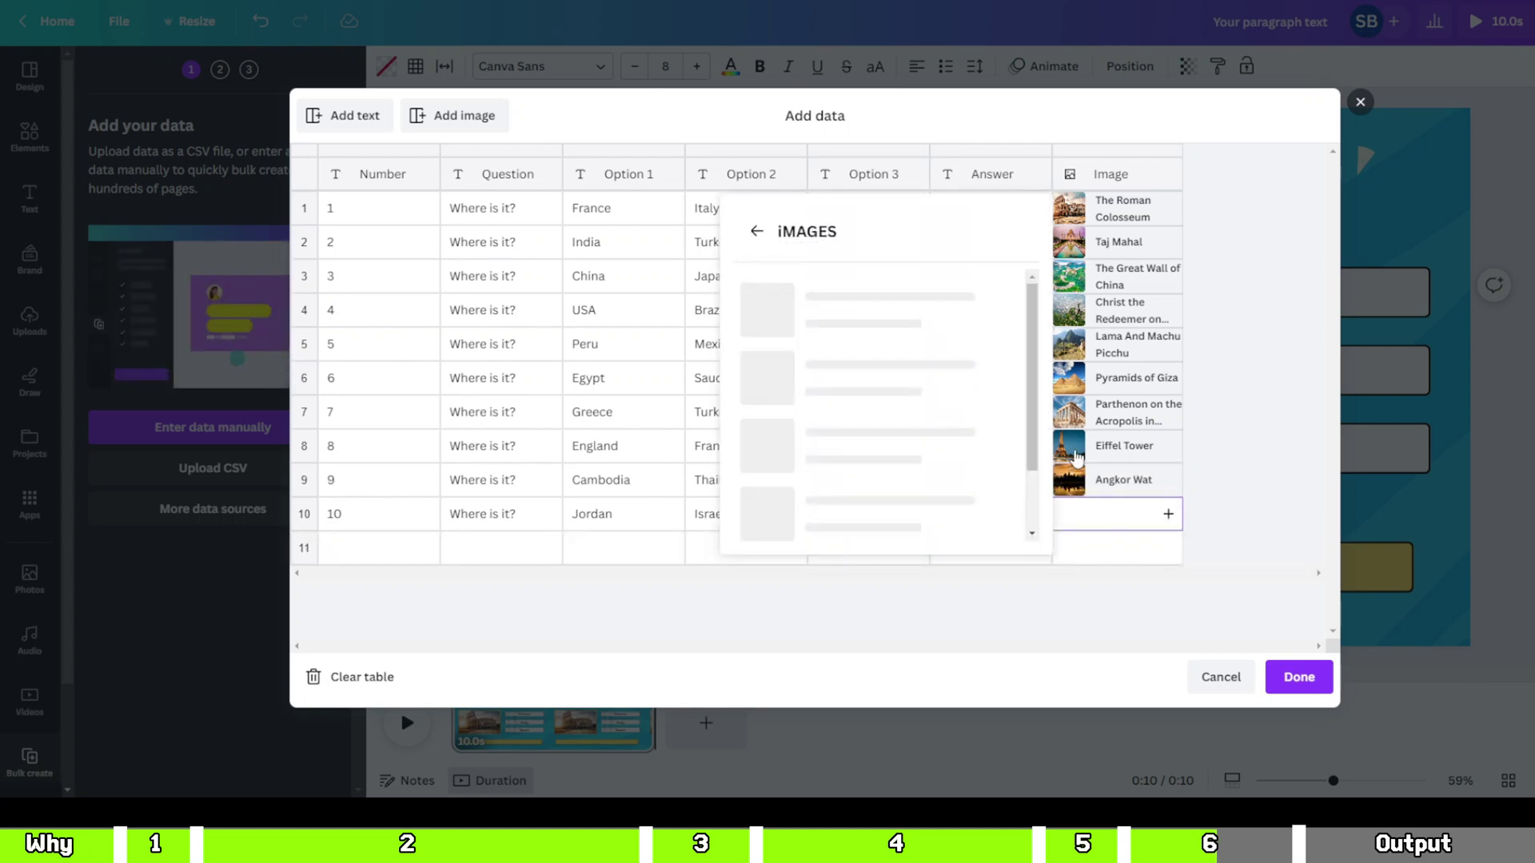
{"action": "left_click_drag", "start_coordinate": [1033, 384], "coordinate": [1035, 465]}
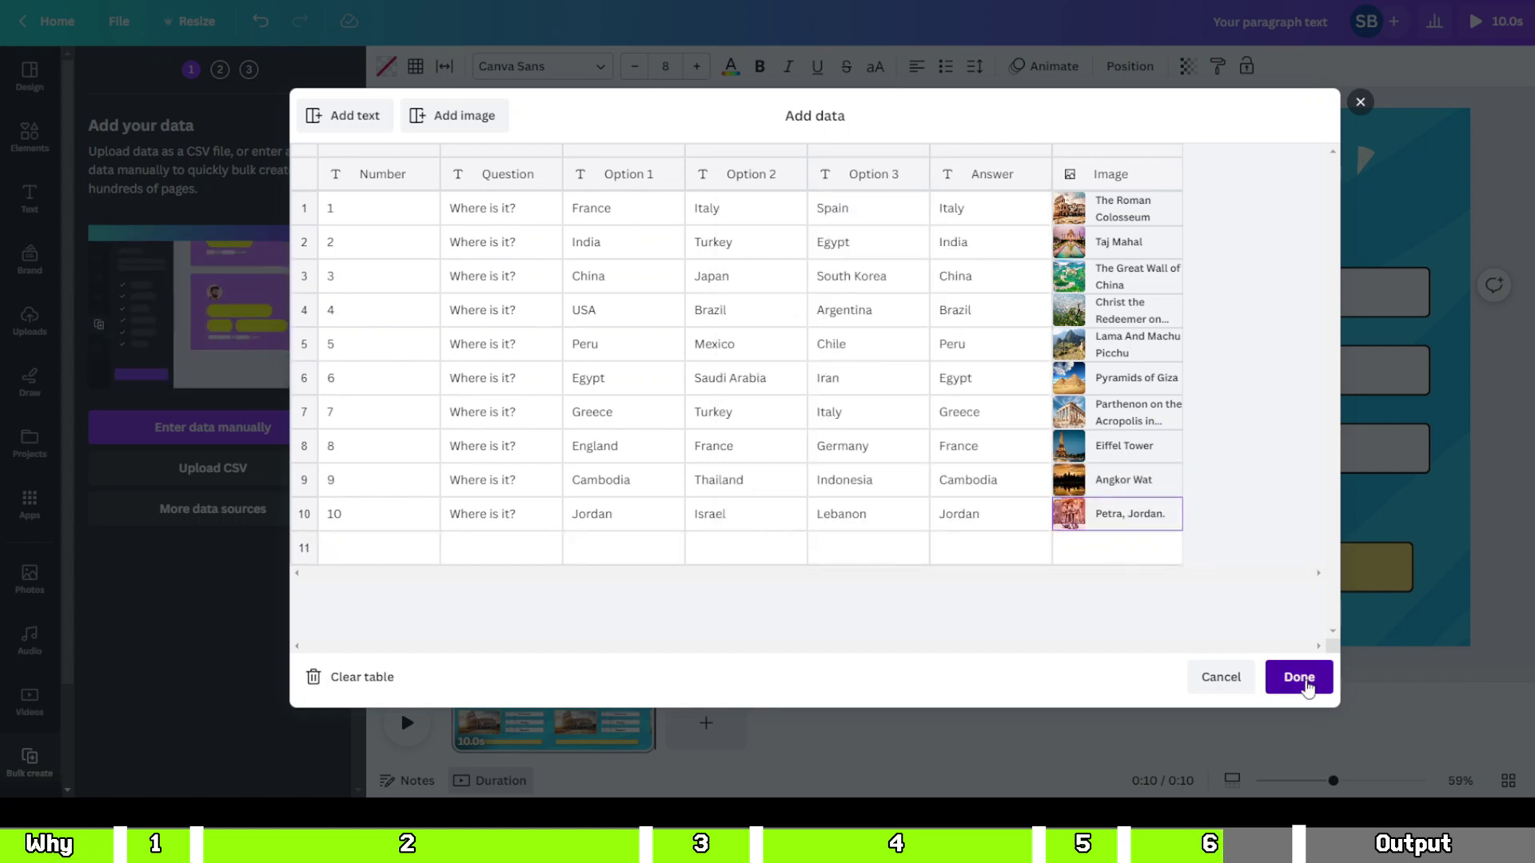
{"action": "left_click", "coordinate": [1299, 677]}
Step: Connect the question number text in the black circle to the Number data field
{"action": "right_click", "coordinate": [562, 175]}
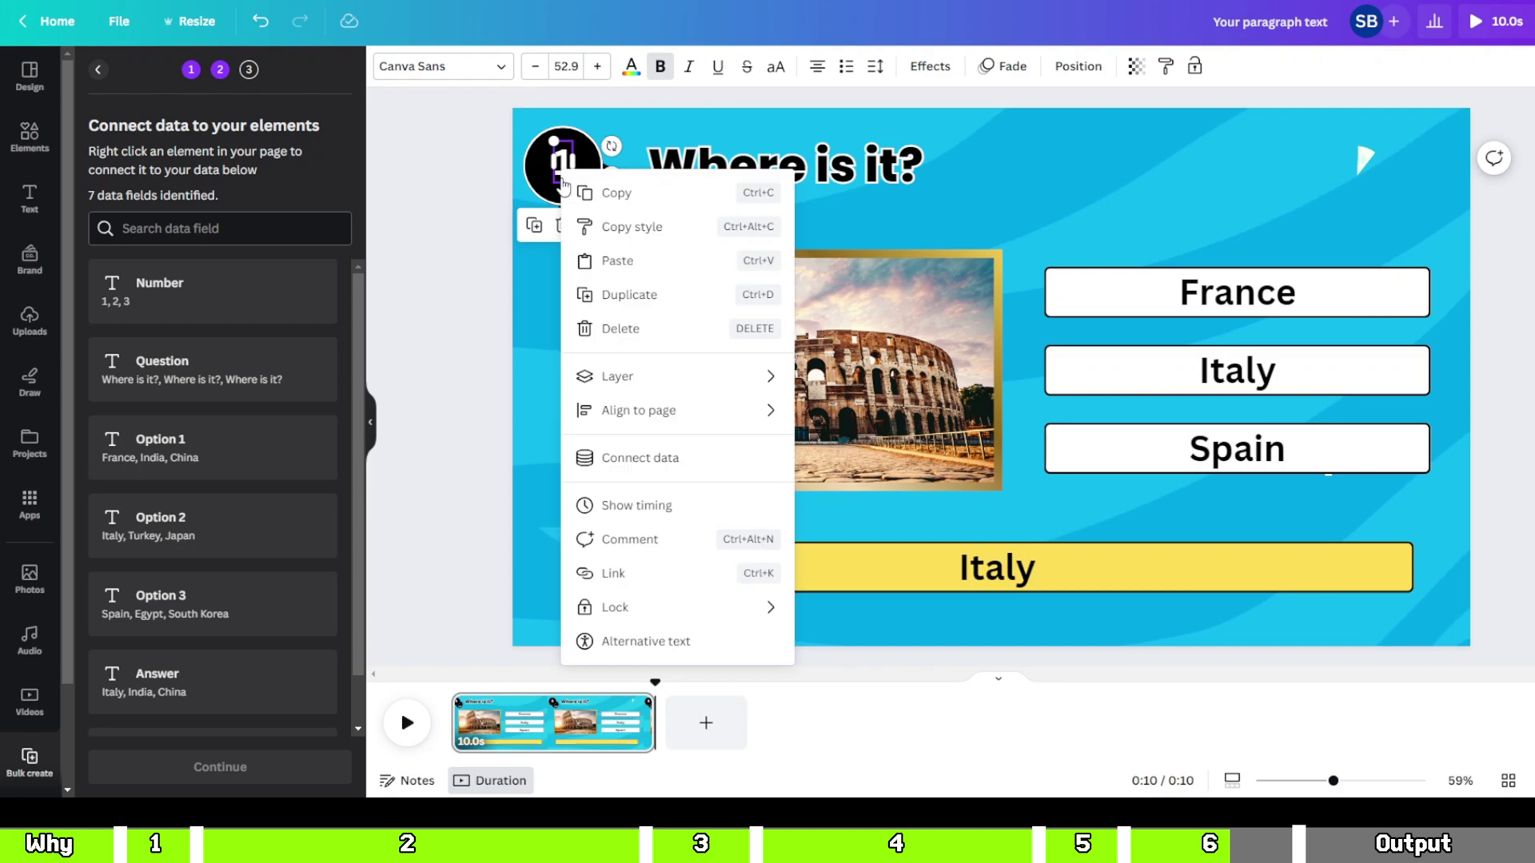
{"action": "left_click", "coordinate": [686, 467]}
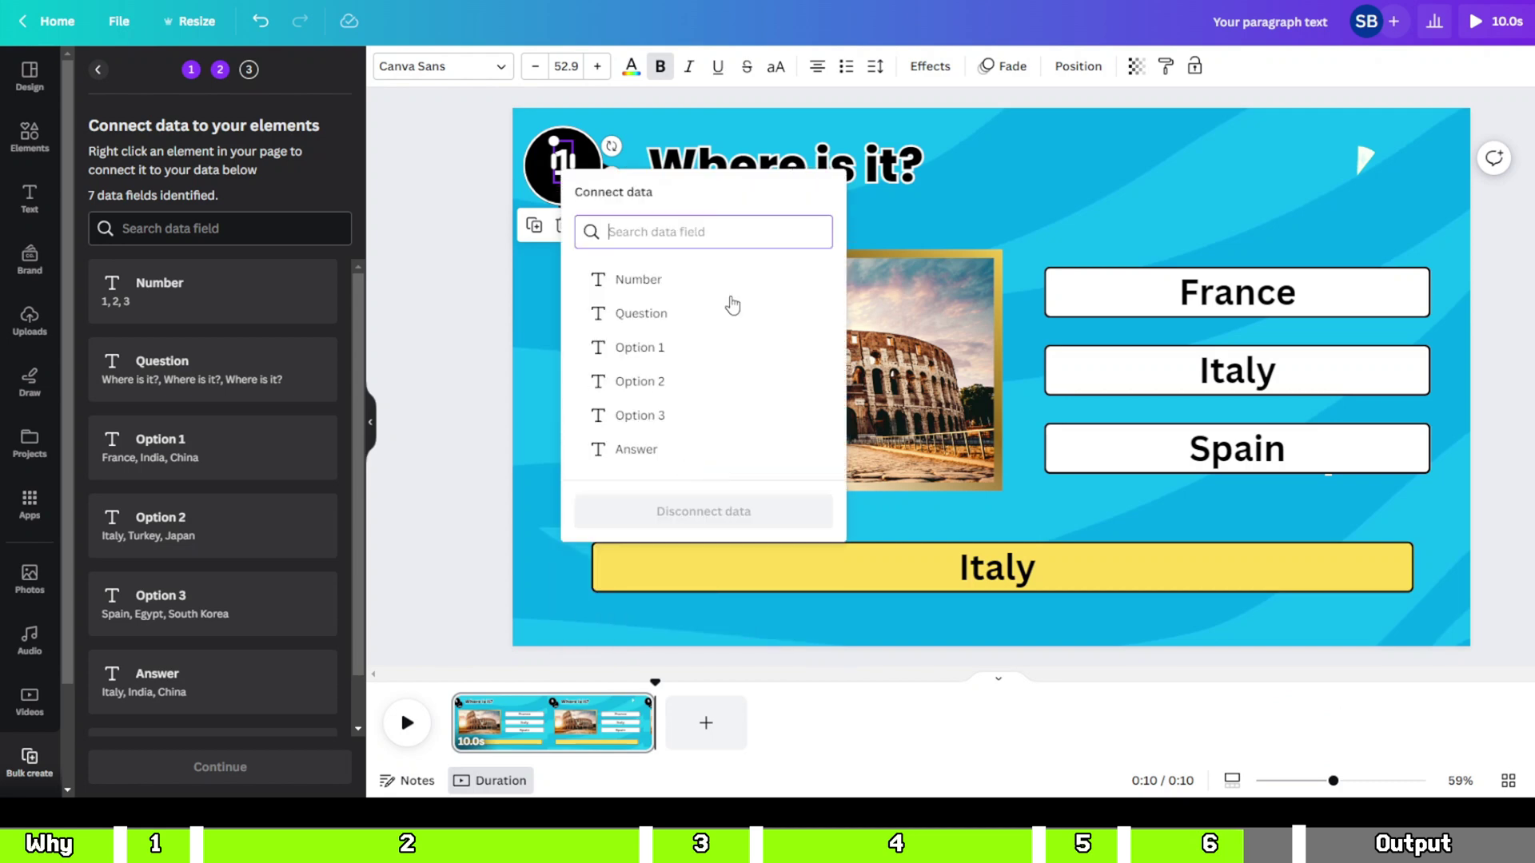
{"action": "left_click", "coordinate": [704, 280]}
Step: Connect the three option texts to Option 1, Option 2 and Option 3, the yellow bar's text to Answer, and the Colosseum photo to Image
{"action": "right_click", "coordinate": [816, 376]}
{"action": "left_click", "coordinate": [896, 502]}
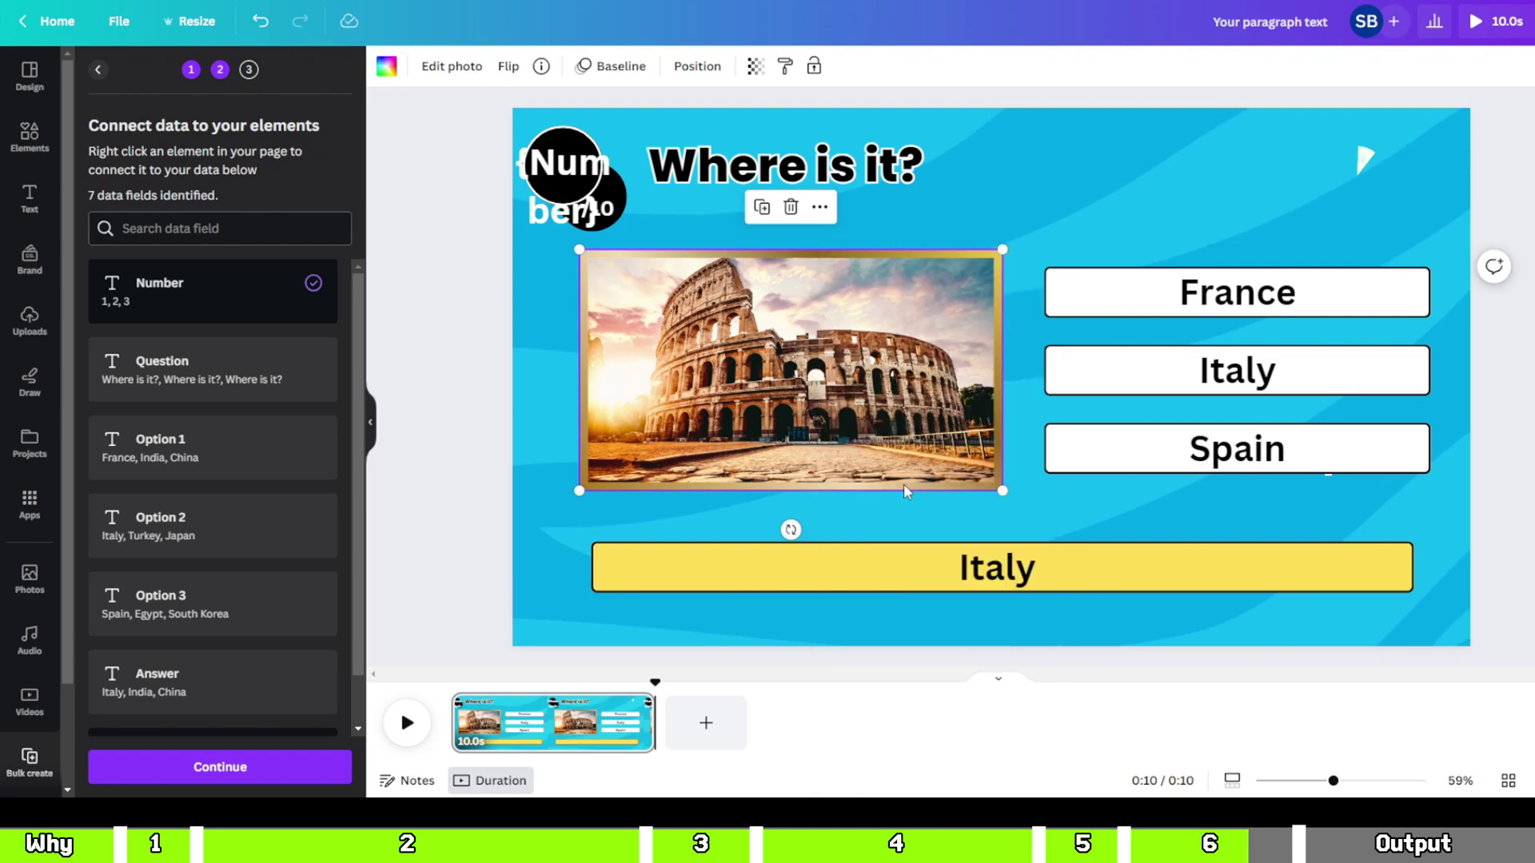
{"action": "right_click", "coordinate": [1257, 295]}
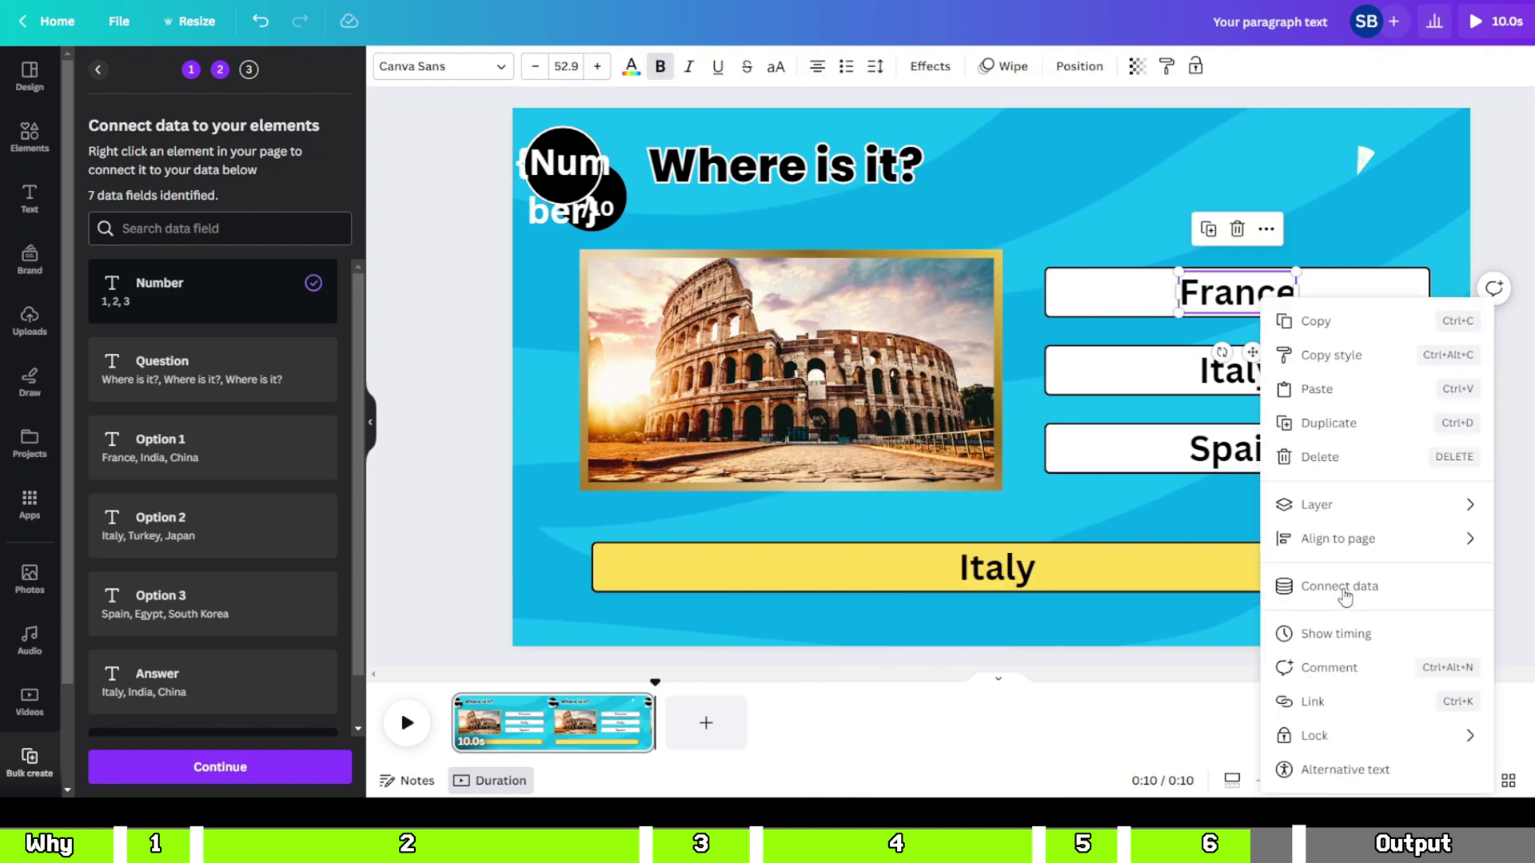
{"action": "left_click", "coordinate": [1343, 599]}
{"action": "left_click", "coordinate": [1227, 384]}
{"action": "left_click", "coordinate": [1231, 452]}
{"action": "left_click", "coordinate": [995, 569]}
{"action": "right_click", "coordinate": [817, 374]}
{"action": "left_click", "coordinate": [901, 505]}
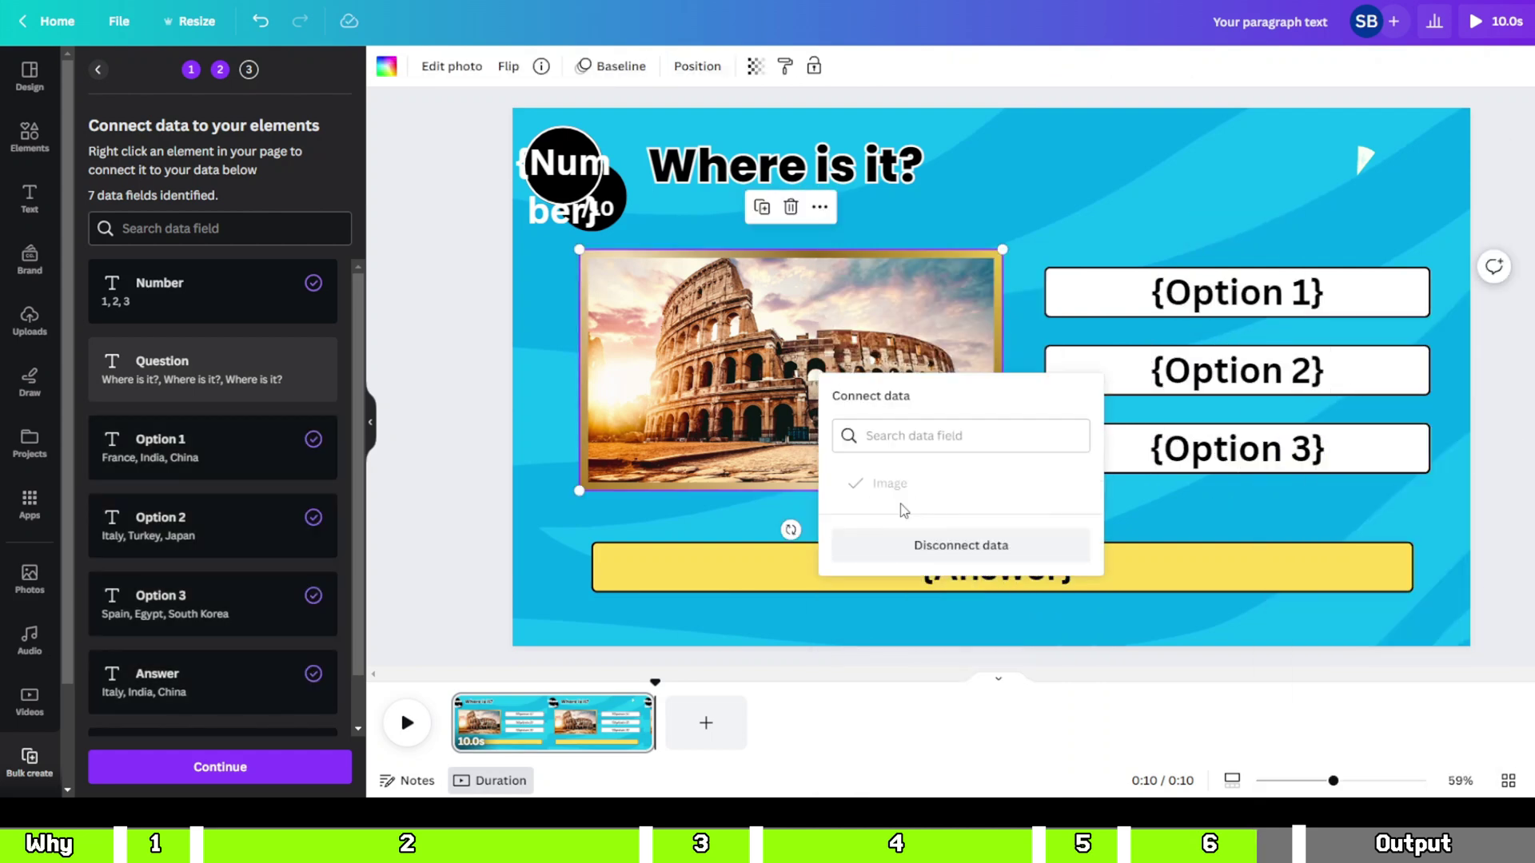
Step: Apply all ten data rows to the connected template and generate 10 quiz pages
{"action": "left_click", "coordinate": [303, 771]}
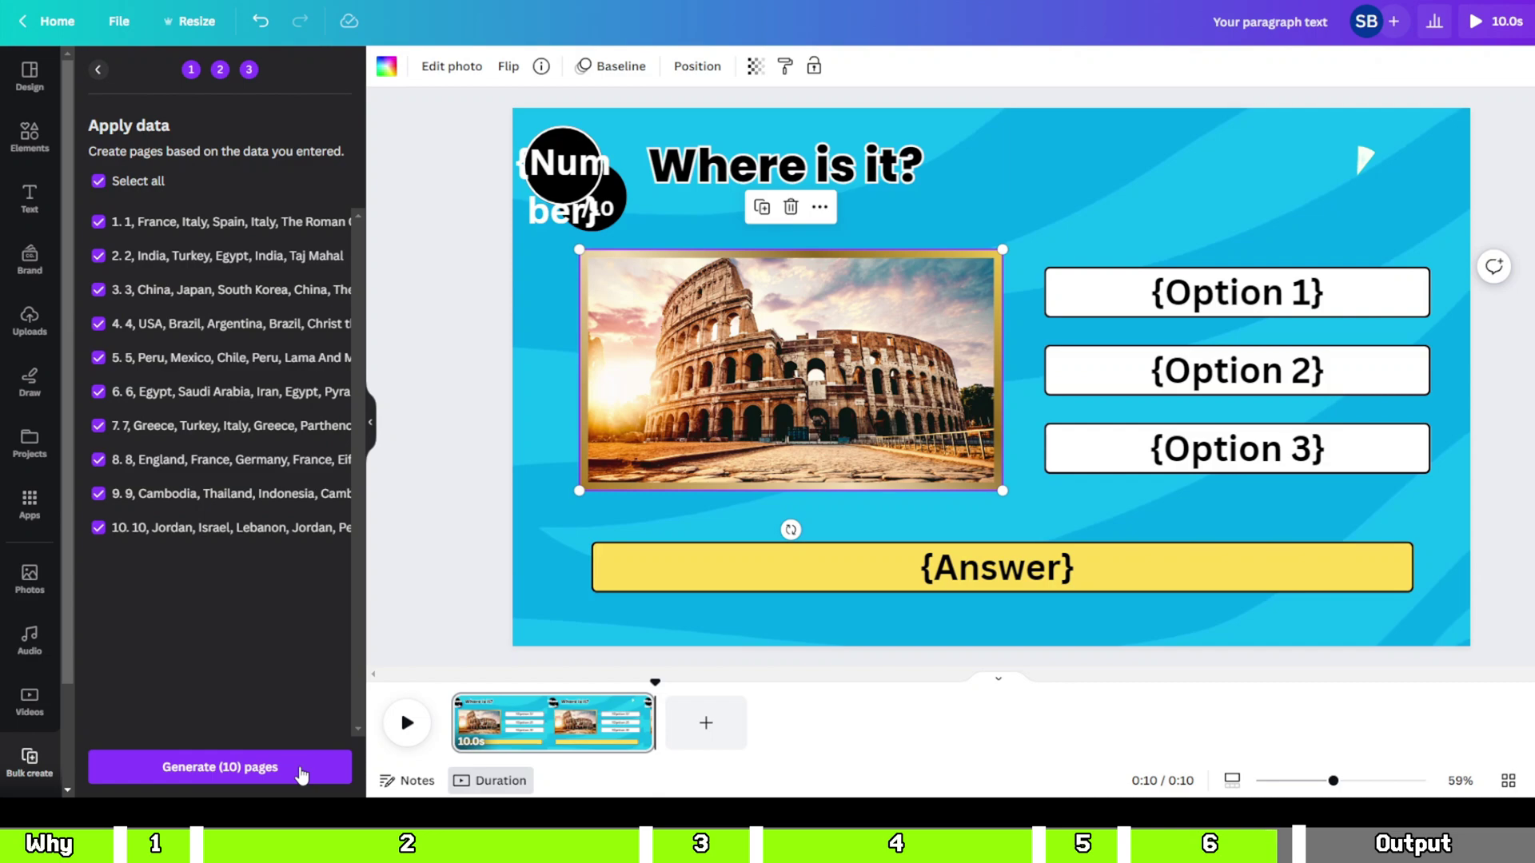
{"action": "left_click", "coordinate": [302, 769]}
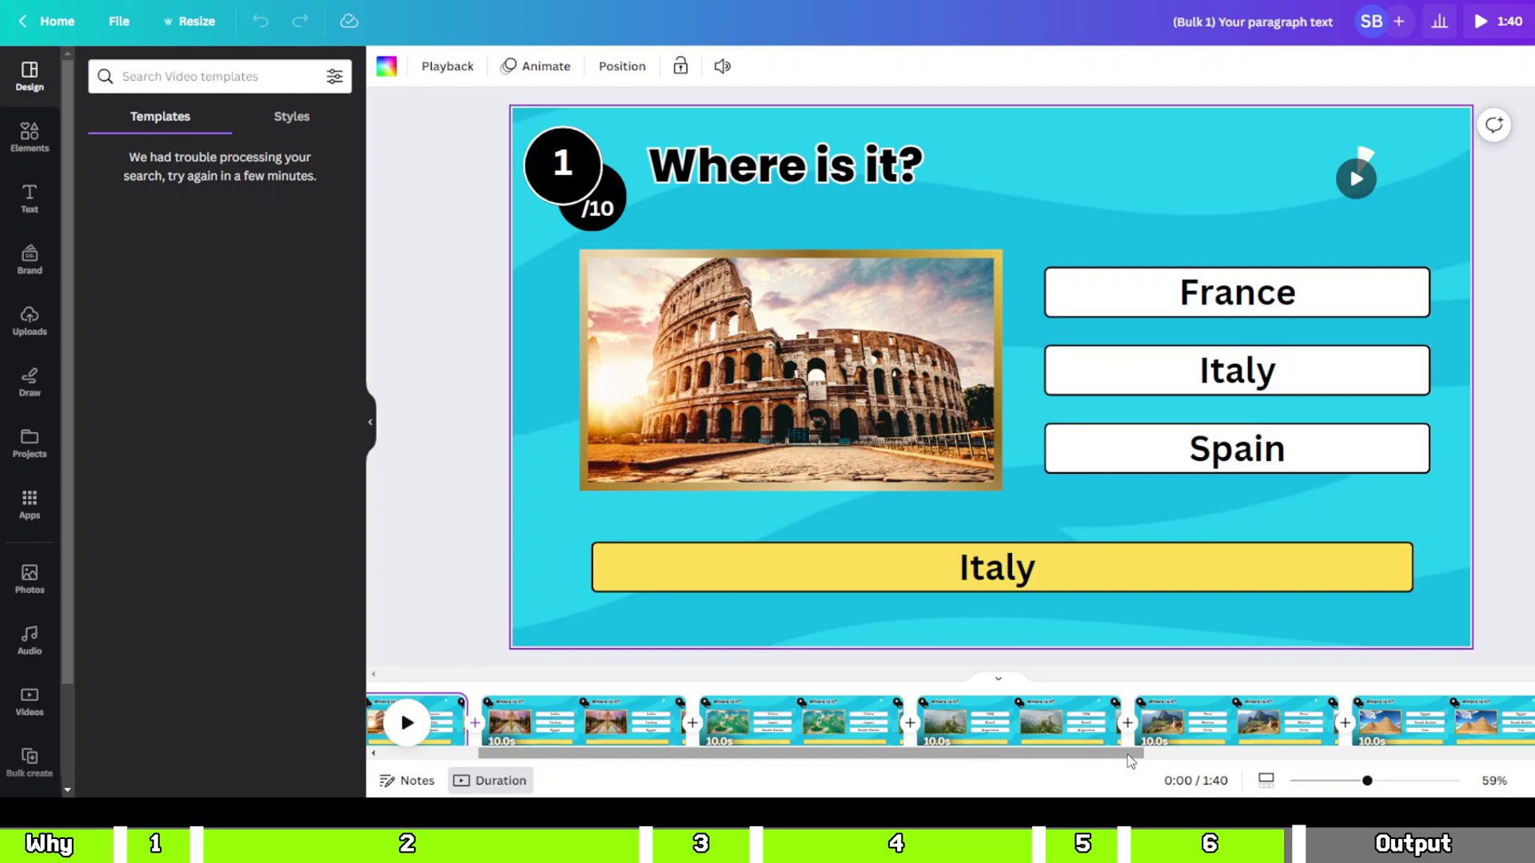